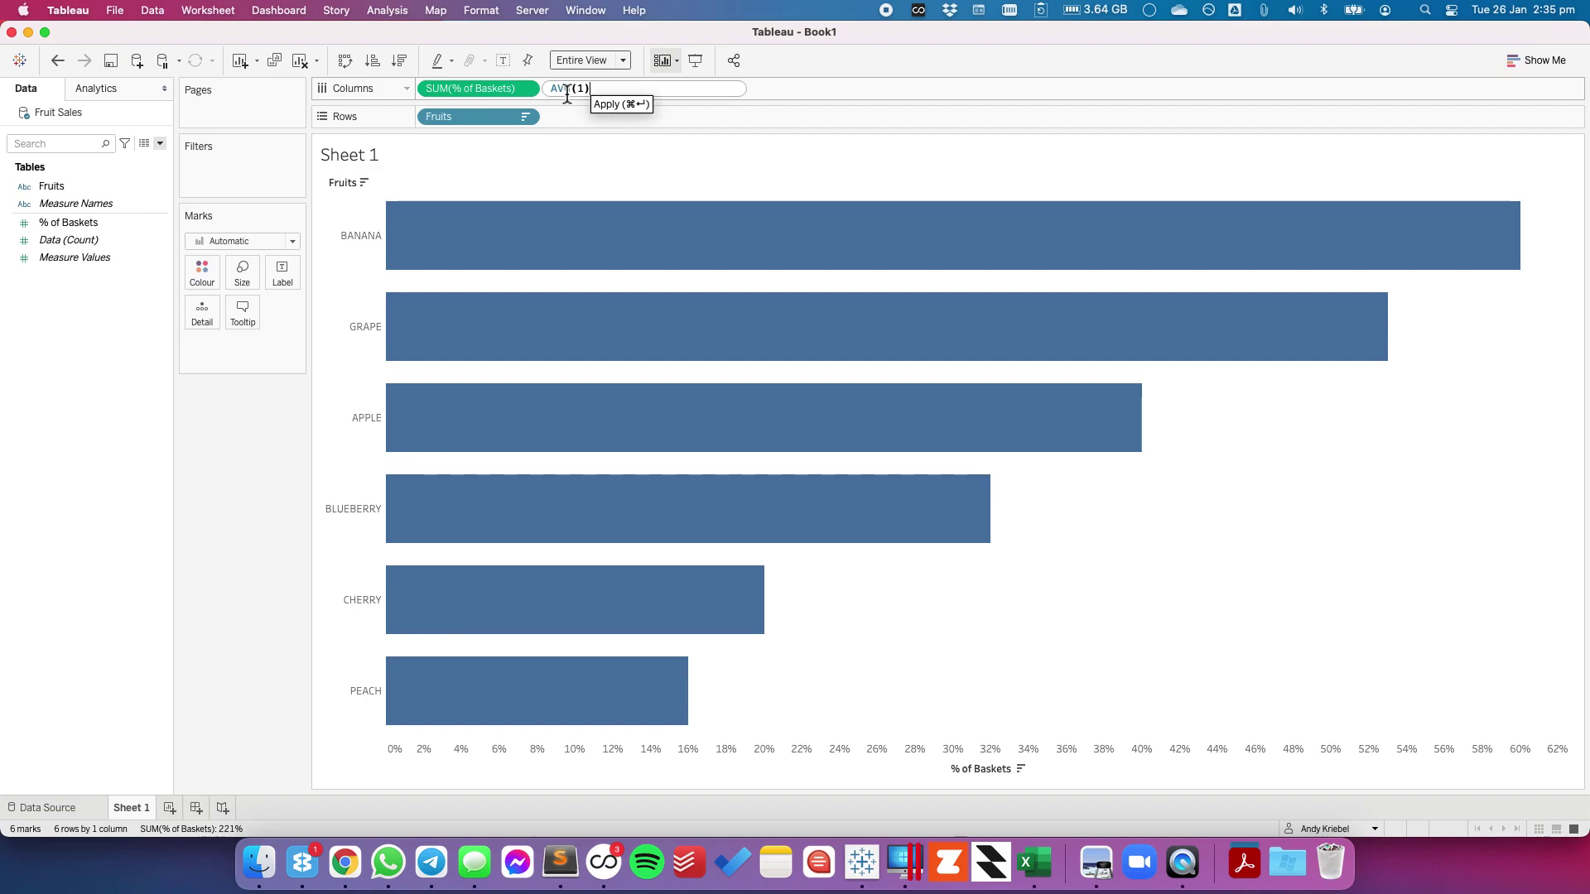
Step: Add AVG(1) to the columns as a dual axis and synchronise it with the % of Baskets axis
{"action": "key", "text": "Return"}
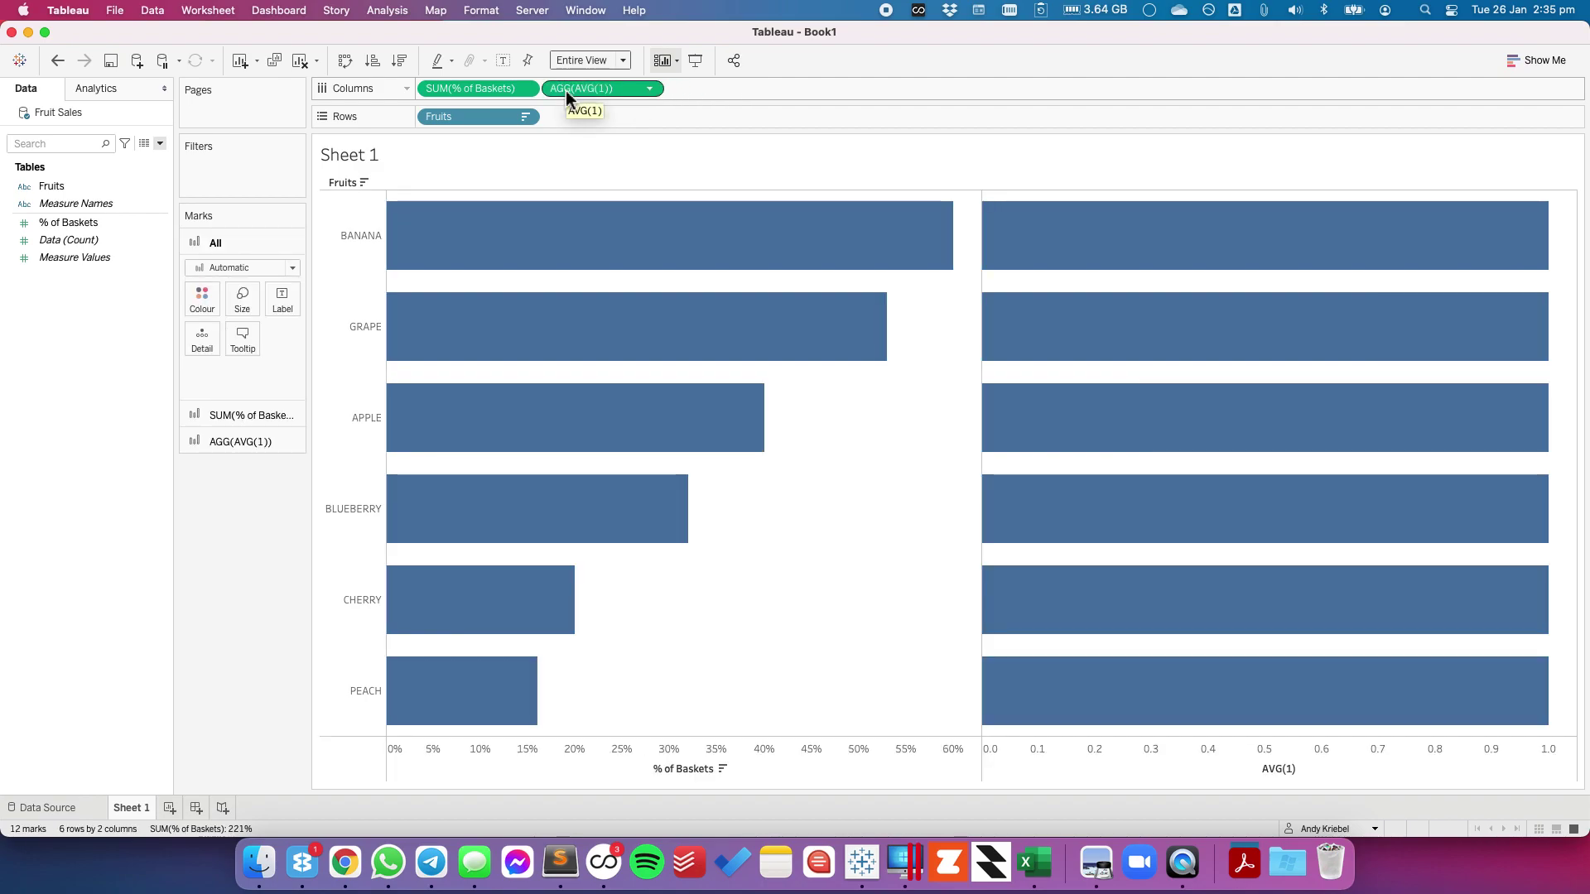
{"action": "left_click_drag", "start_coordinate": [579, 89], "coordinate": [558, 193]}
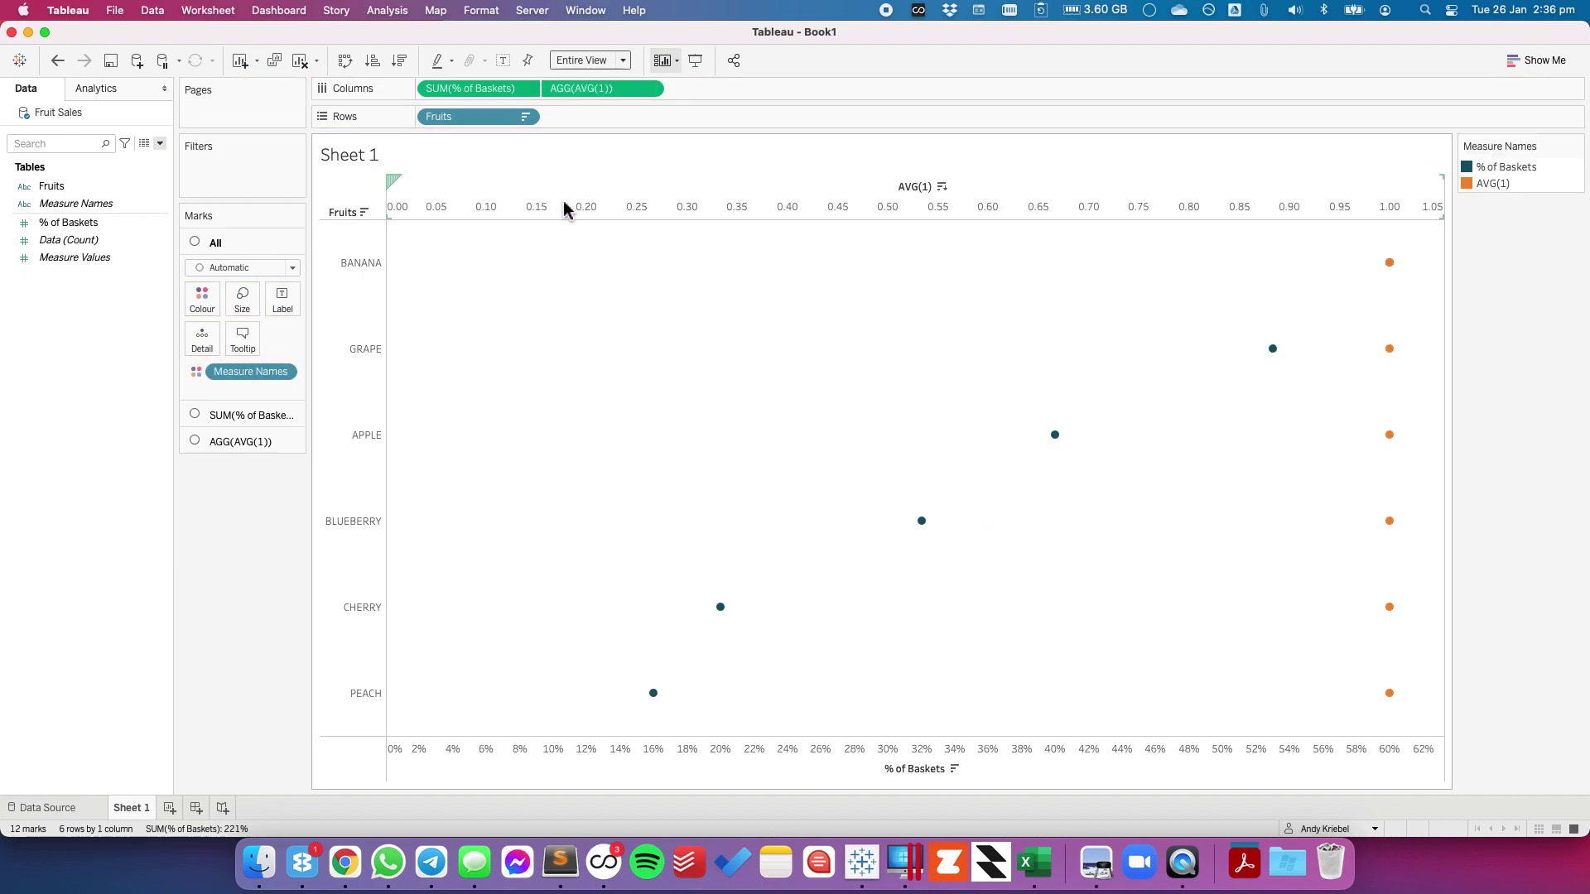
{"action": "right_click", "coordinate": [563, 209]}
{"action": "left_click", "coordinate": [603, 322]}
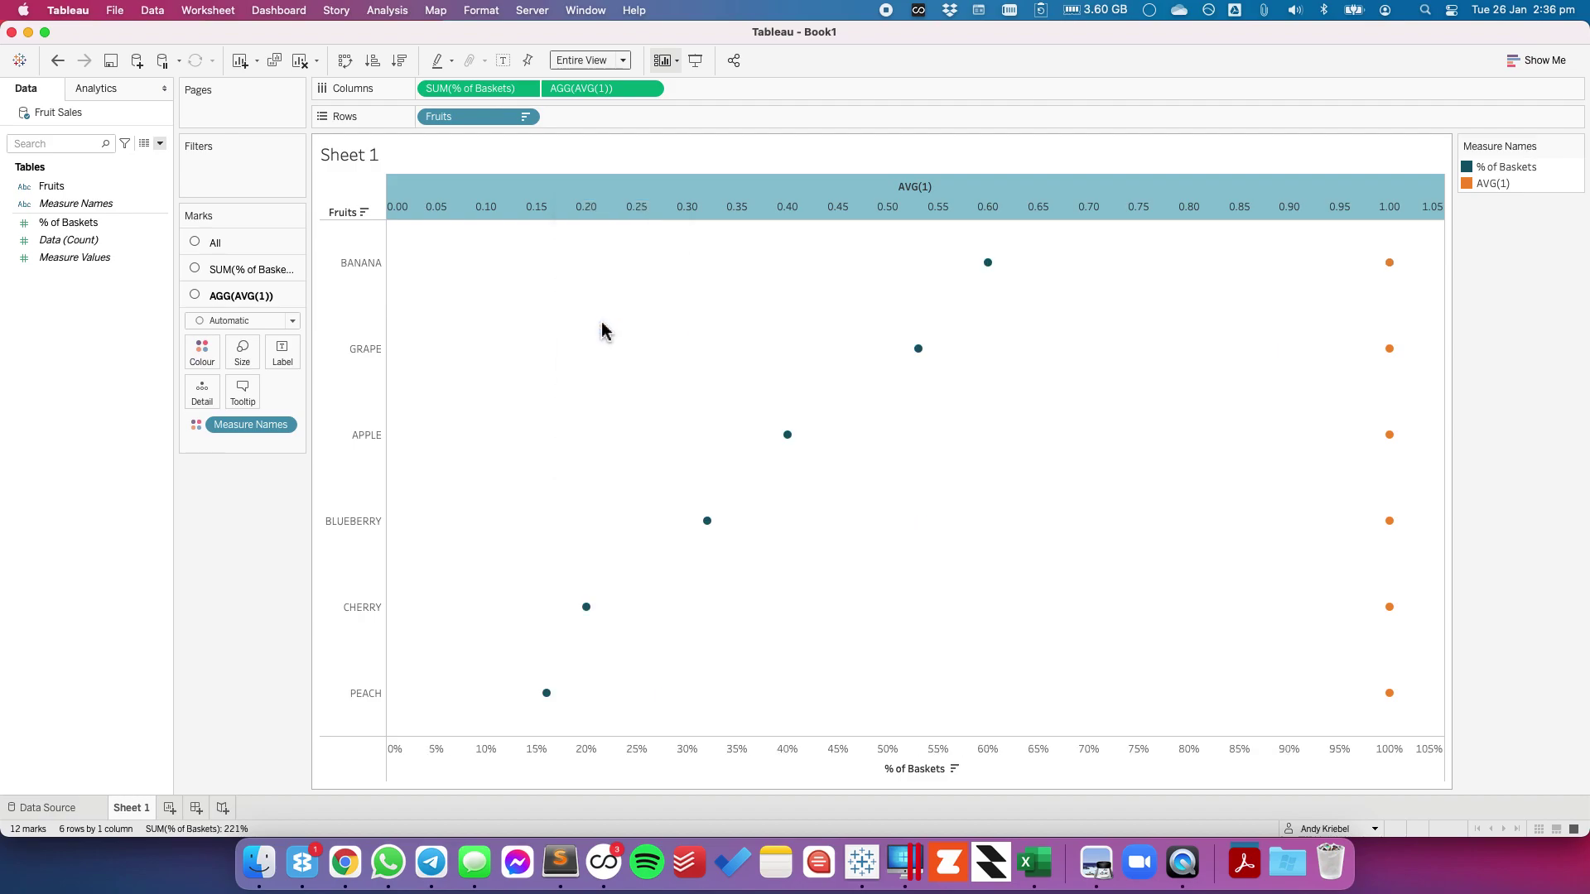
Step: Set all marks to the Bar type and move the AVG(1) marks behind the % of Baskets bars
{"action": "left_click", "coordinate": [215, 243]}
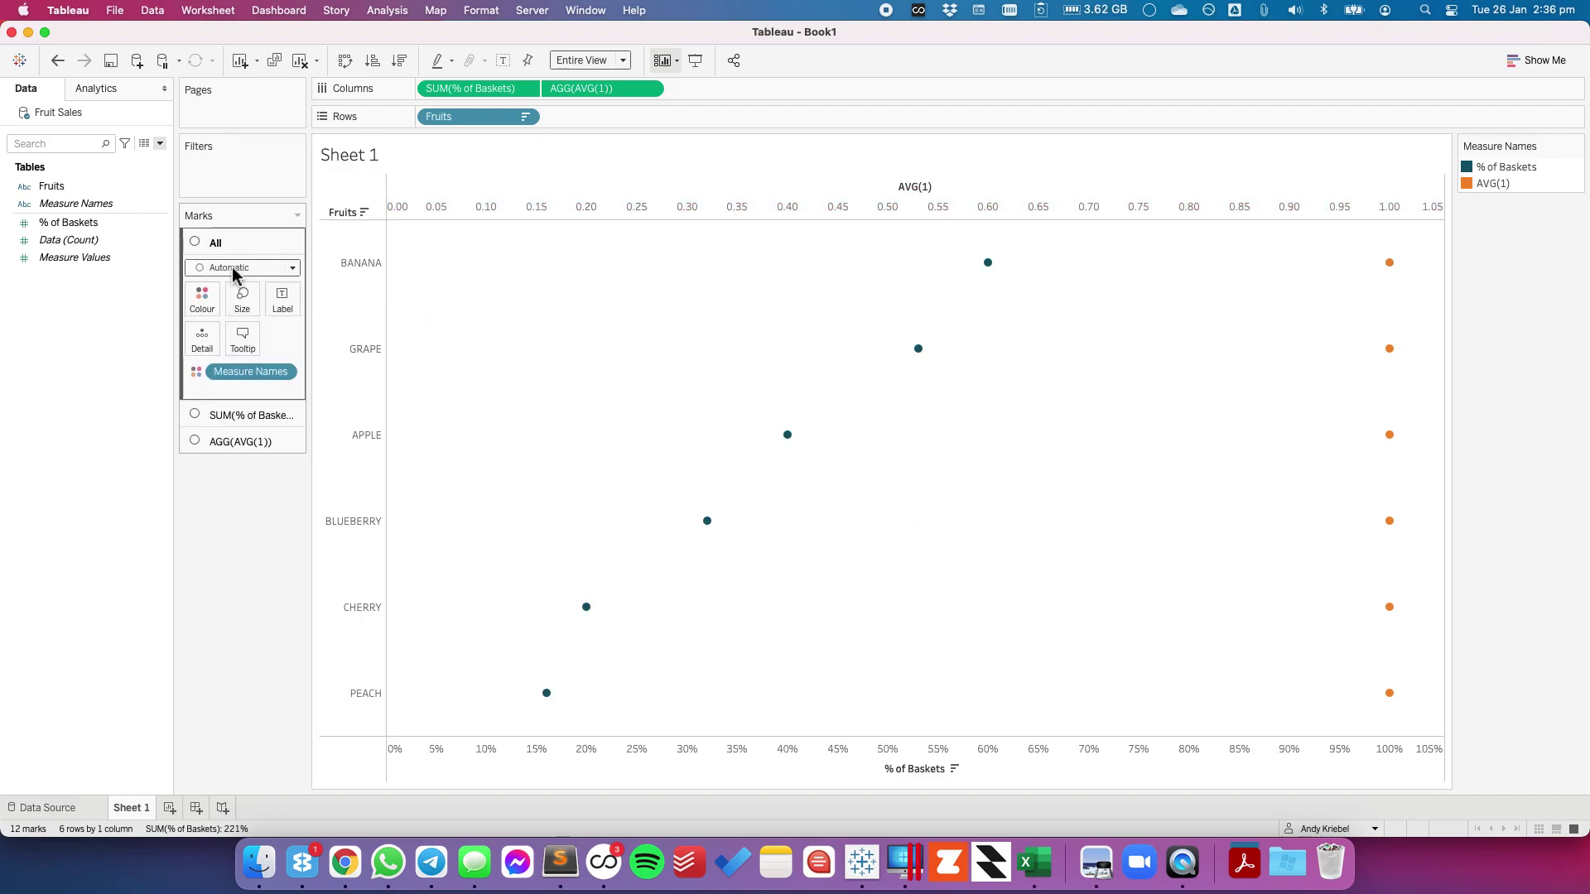
{"action": "left_click", "coordinate": [232, 267]}
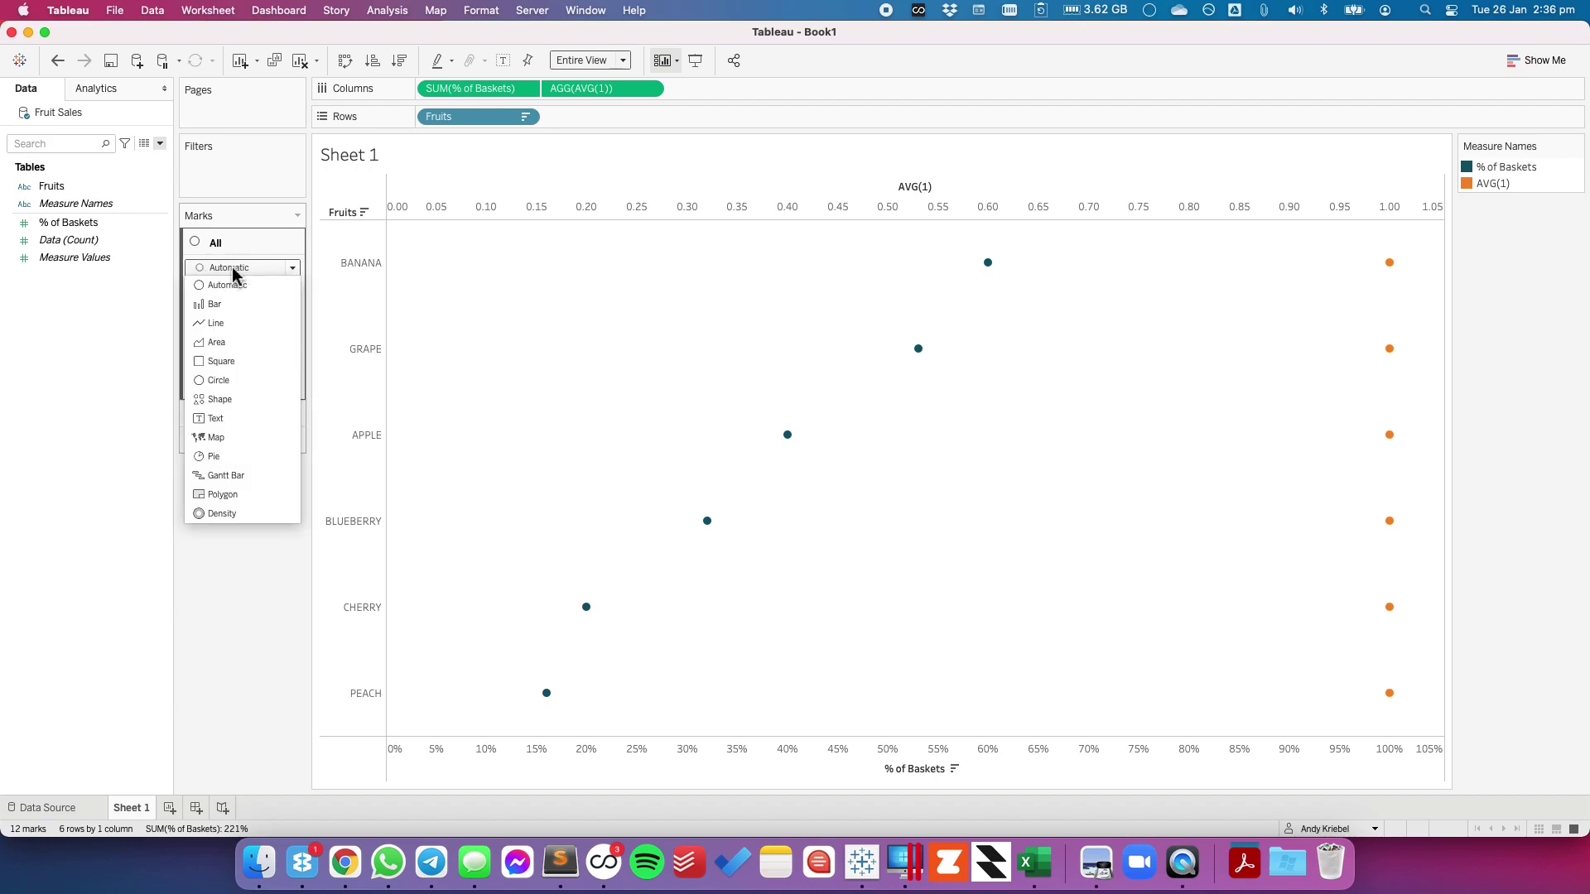
{"action": "left_click", "coordinate": [284, 313]}
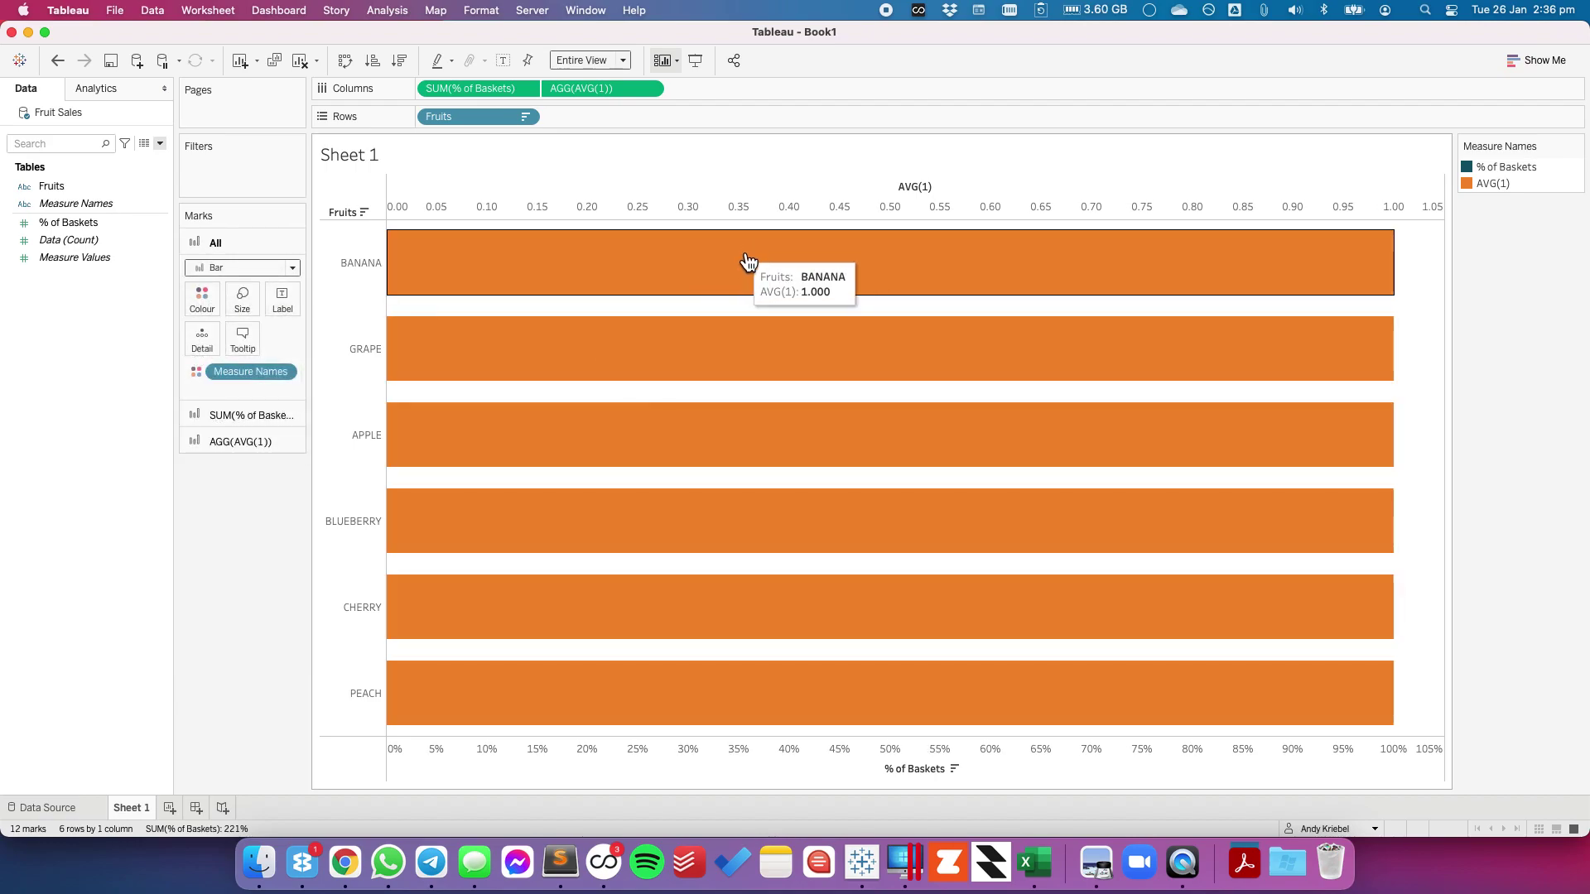
{"action": "right_click", "coordinate": [700, 203]}
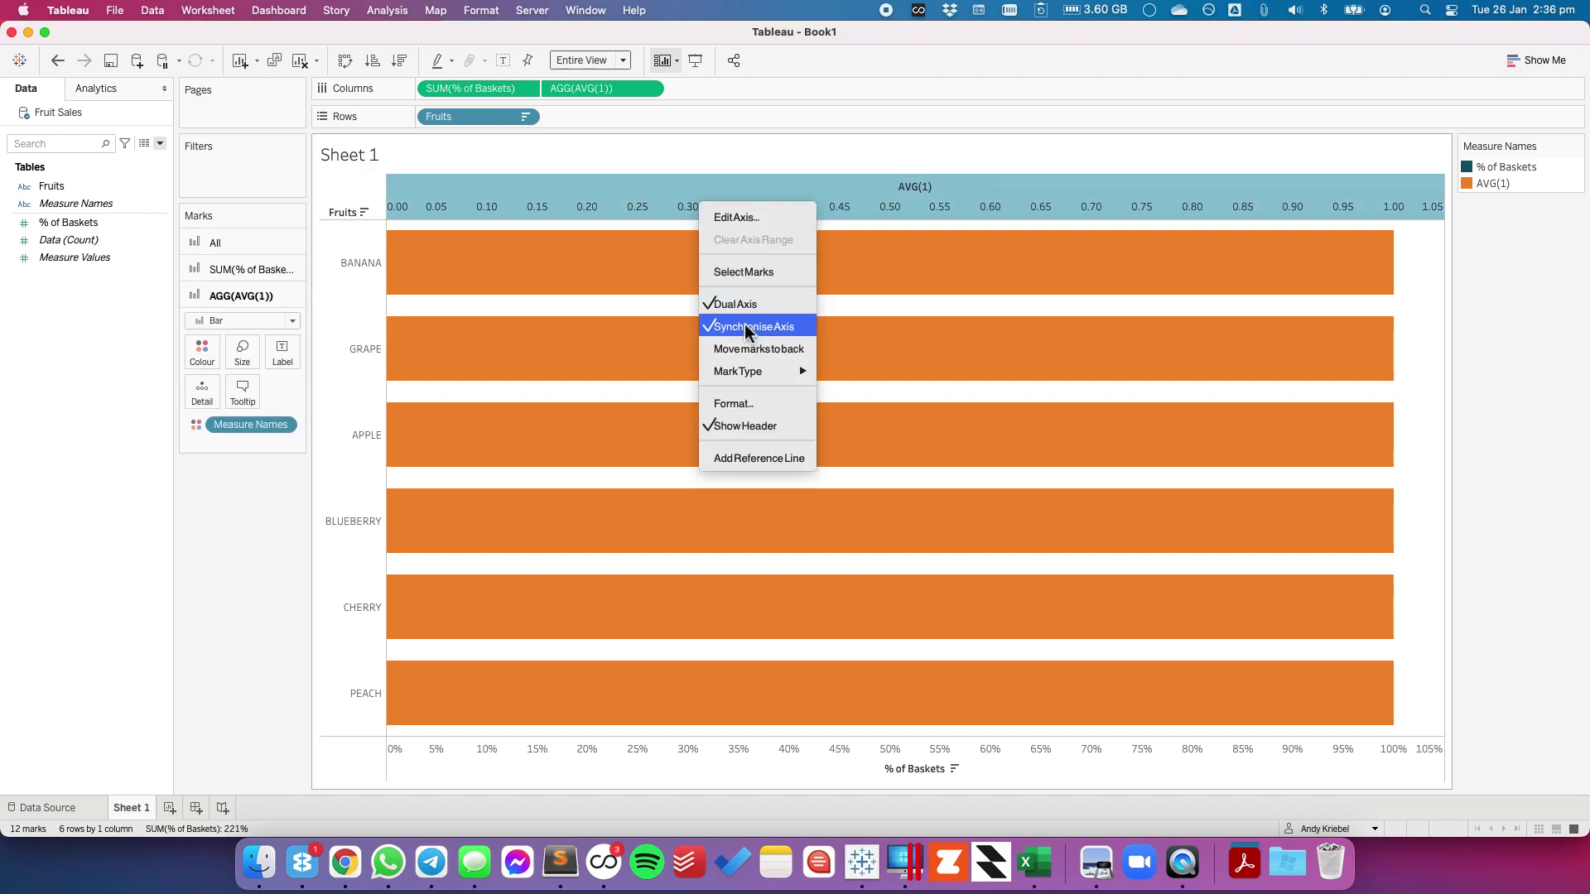
{"action": "left_click", "coordinate": [752, 348]}
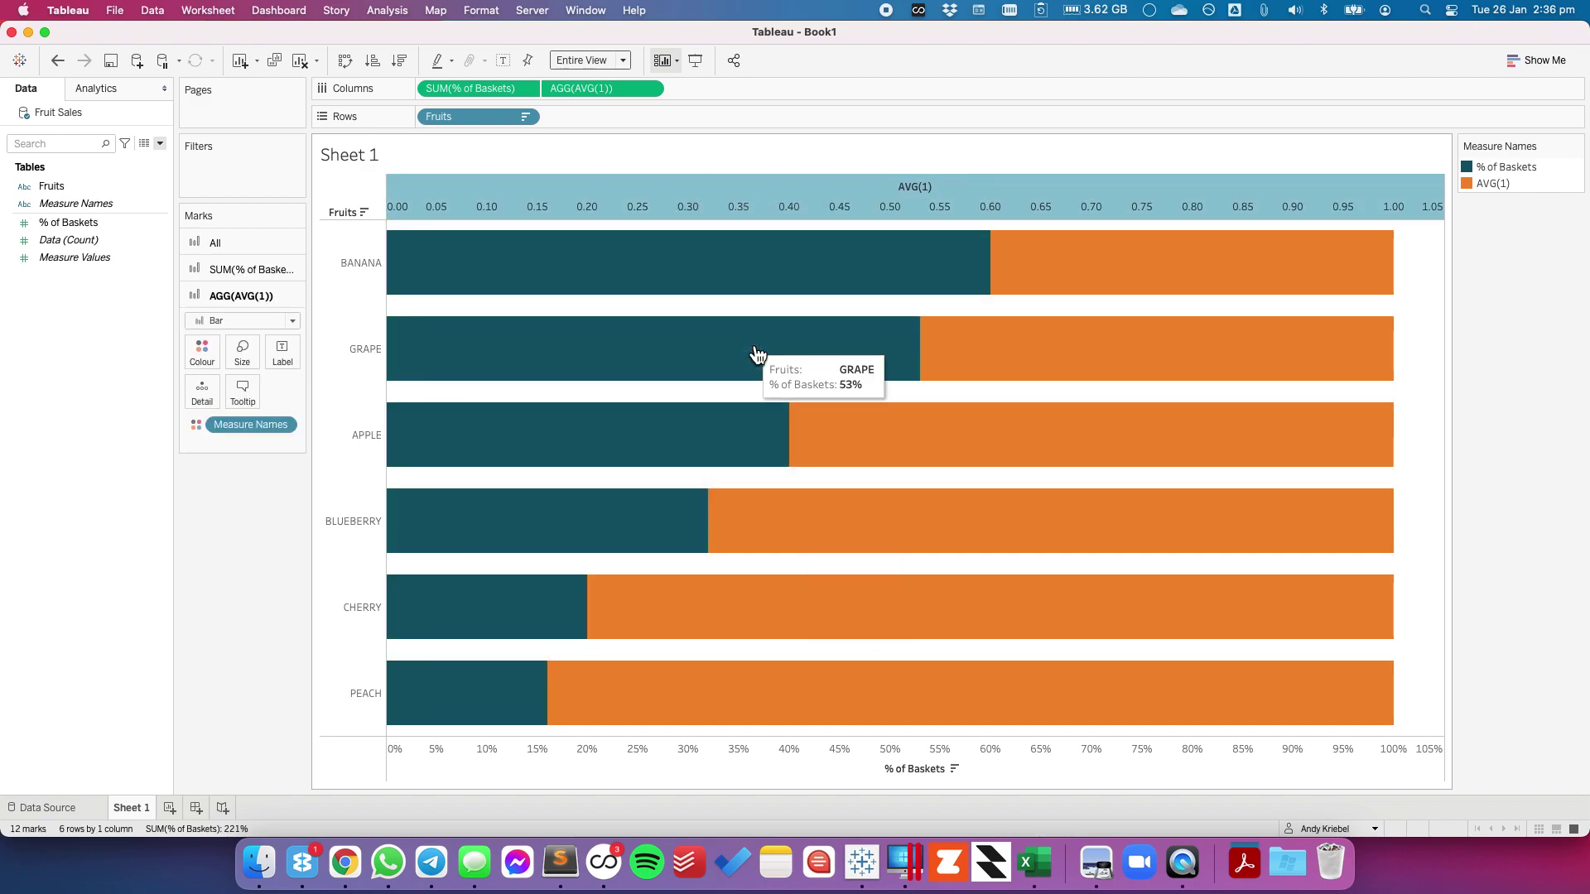
{"action": "left_click", "coordinate": [1557, 369]}
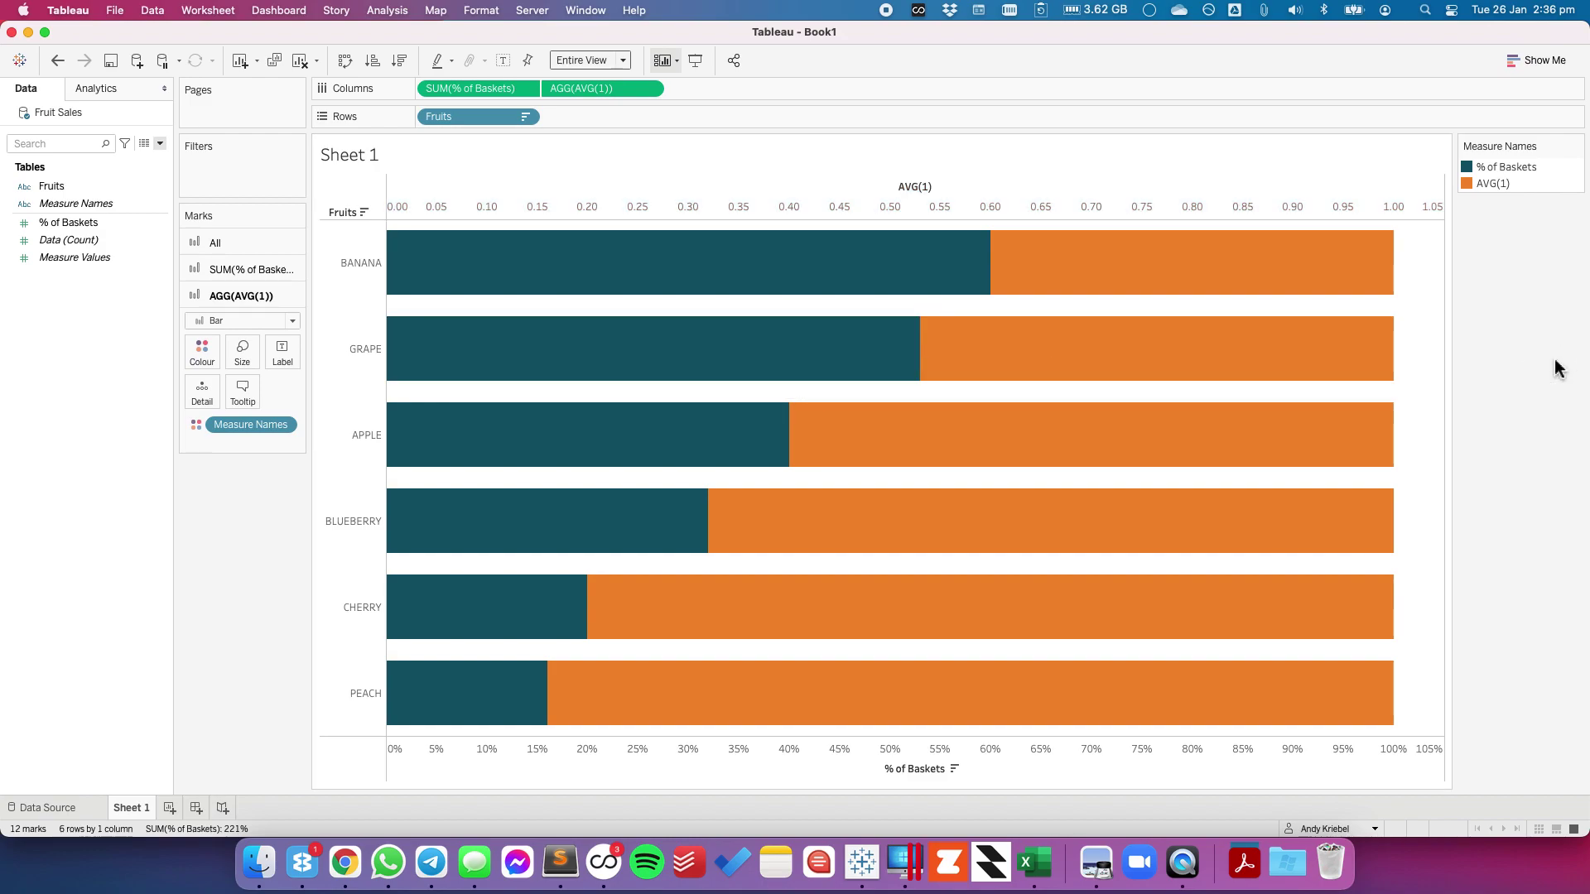
{"action": "double_click", "coordinate": [1522, 181]}
{"action": "left_click", "coordinate": [857, 315]}
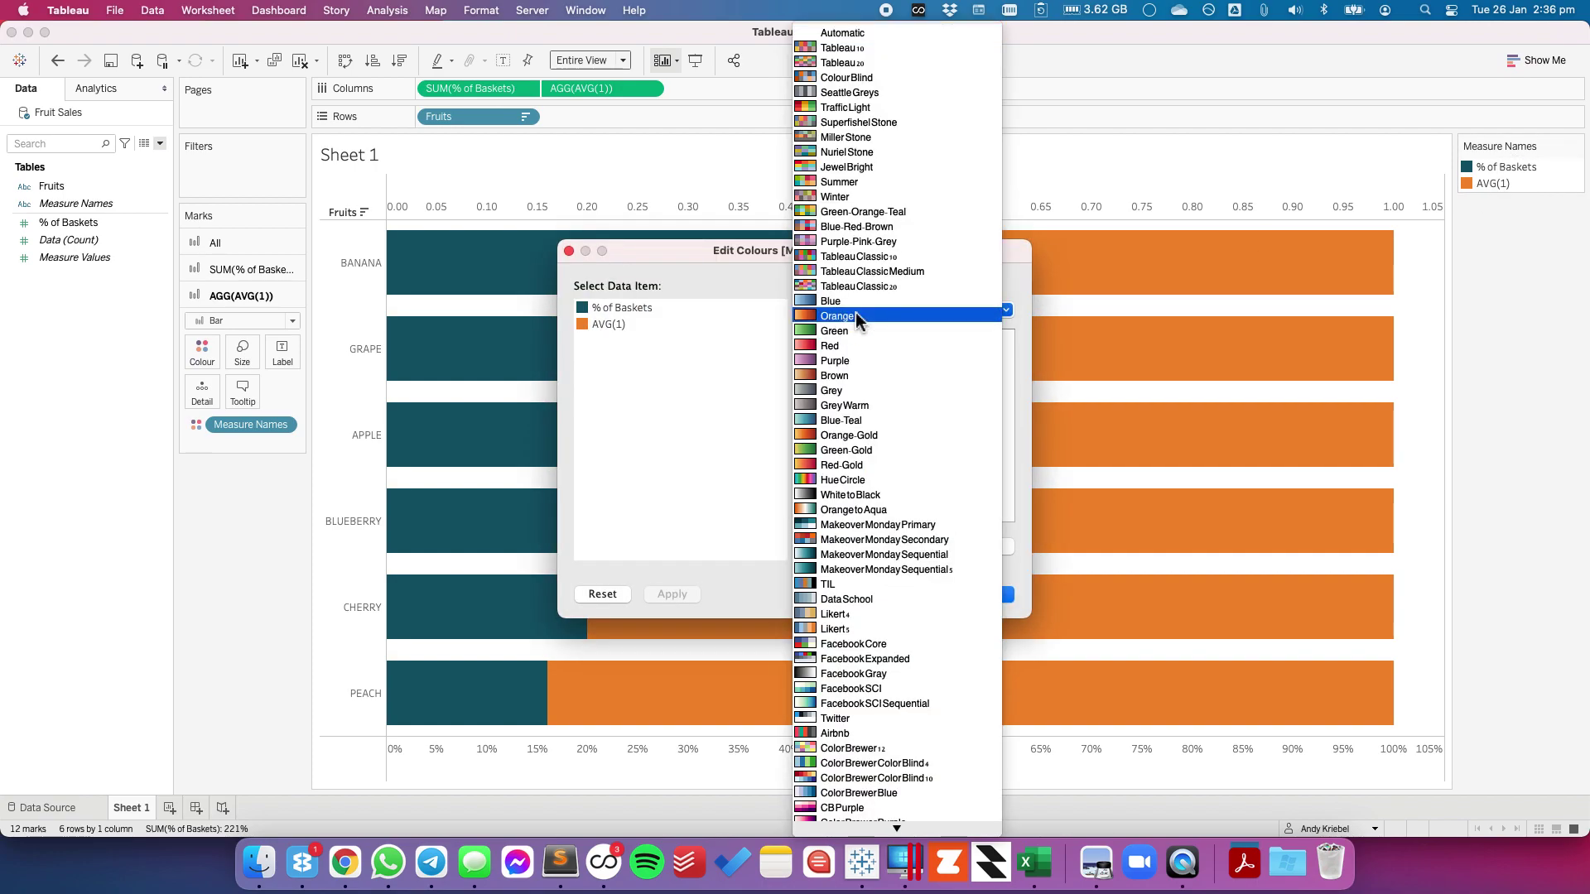
{"action": "left_click", "coordinate": [866, 93]}
{"action": "left_click", "coordinate": [642, 307]}
{"action": "left_click", "coordinate": [825, 461]}
{"action": "left_click", "coordinate": [985, 594]}
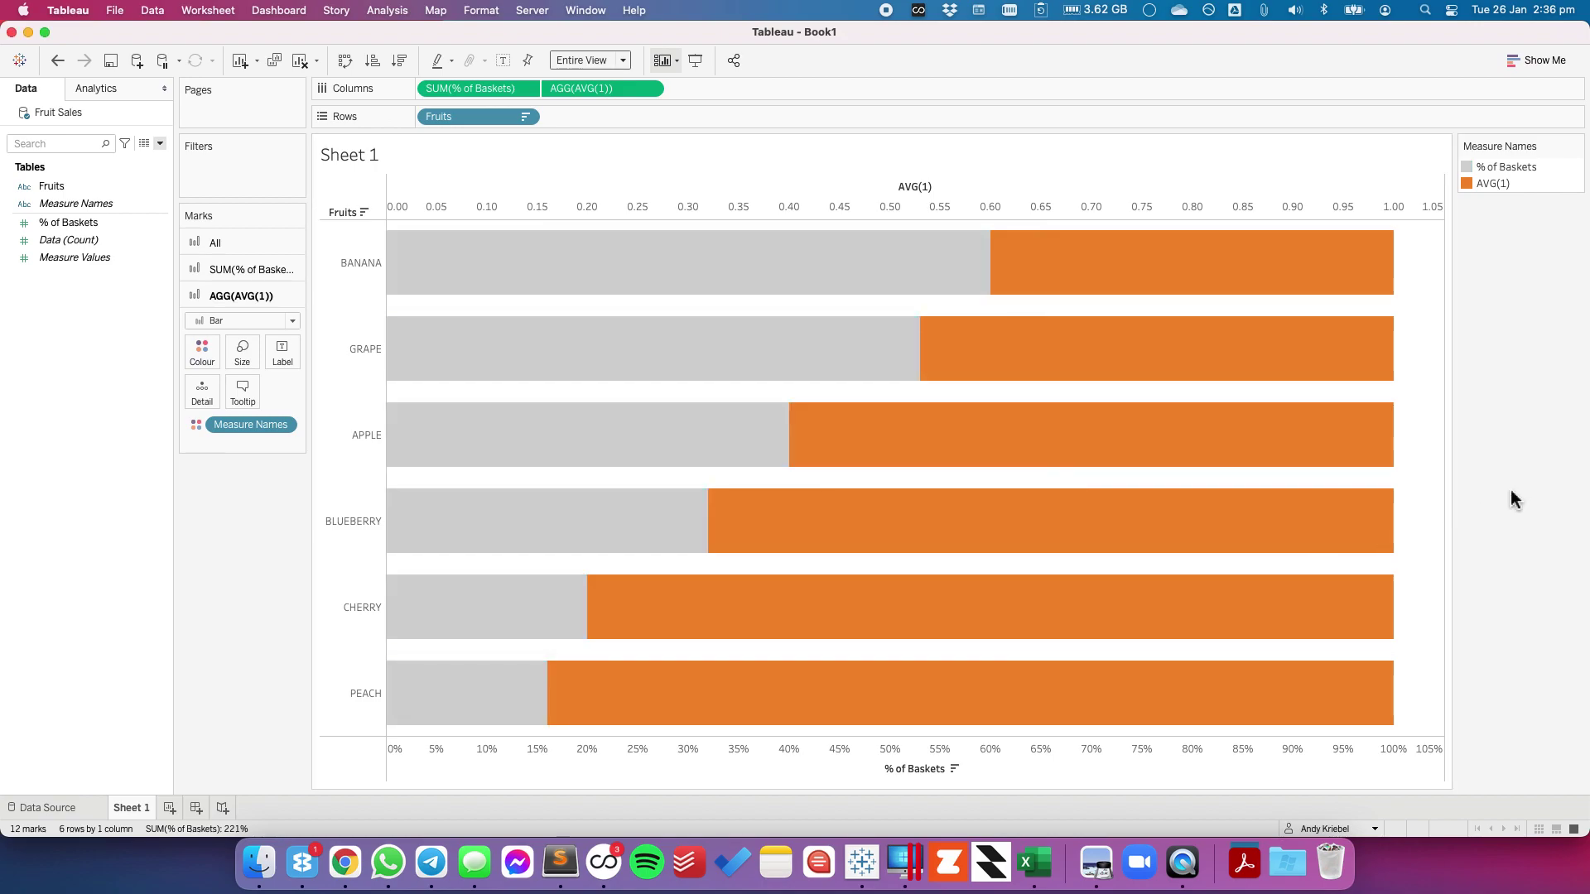
{"action": "left_click", "coordinate": [57, 60]}
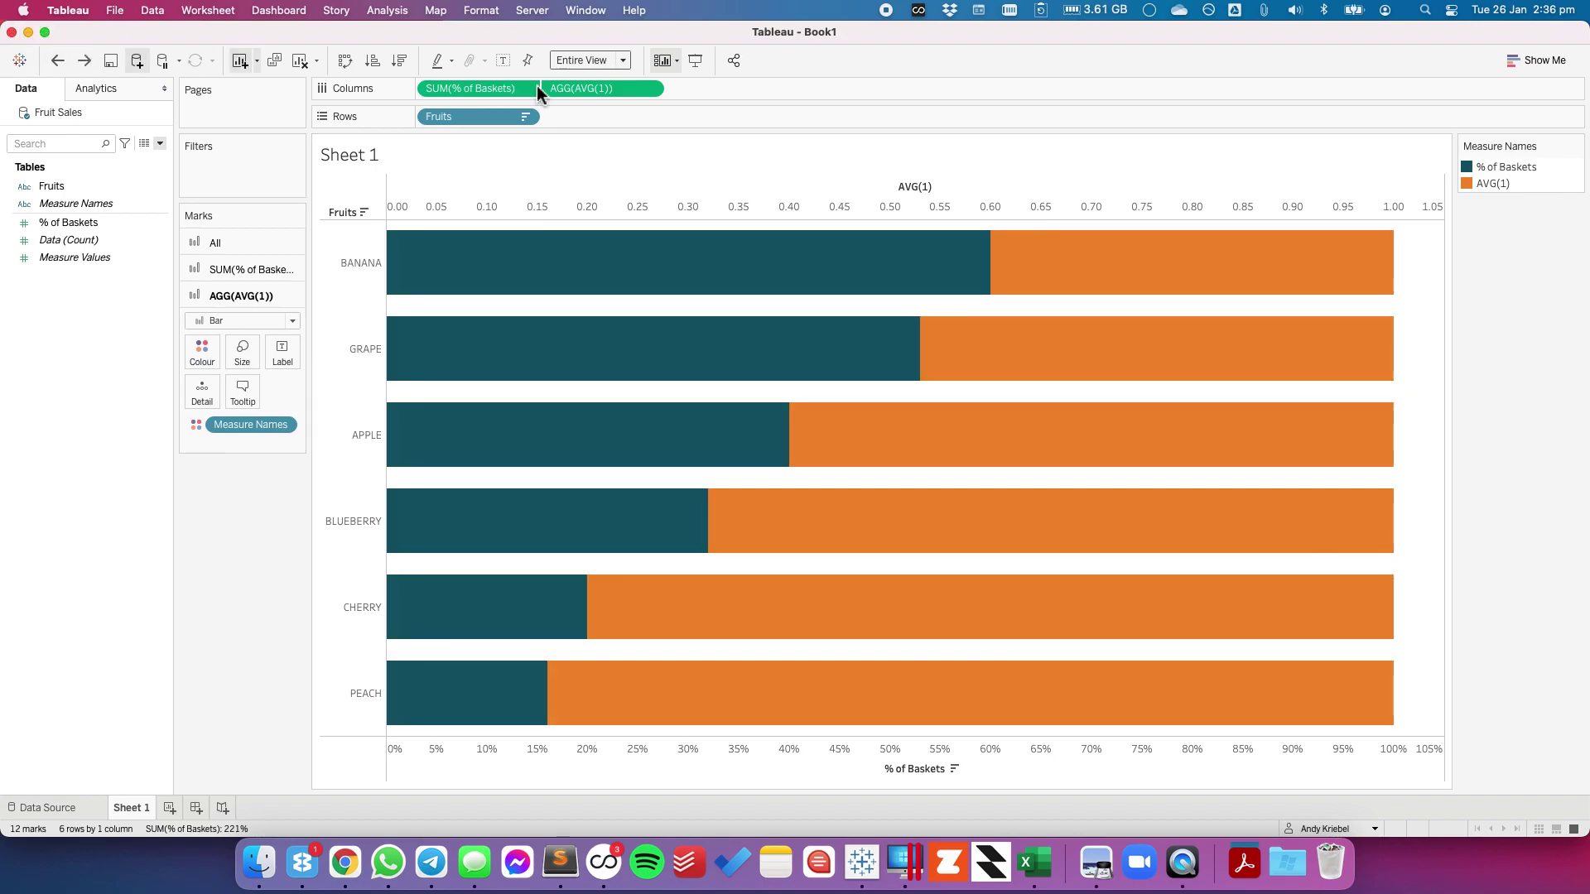
Step: Colour the AVG(1) bars light grey from the Seattle Greys palette
{"action": "double_click", "coordinate": [1523, 190]}
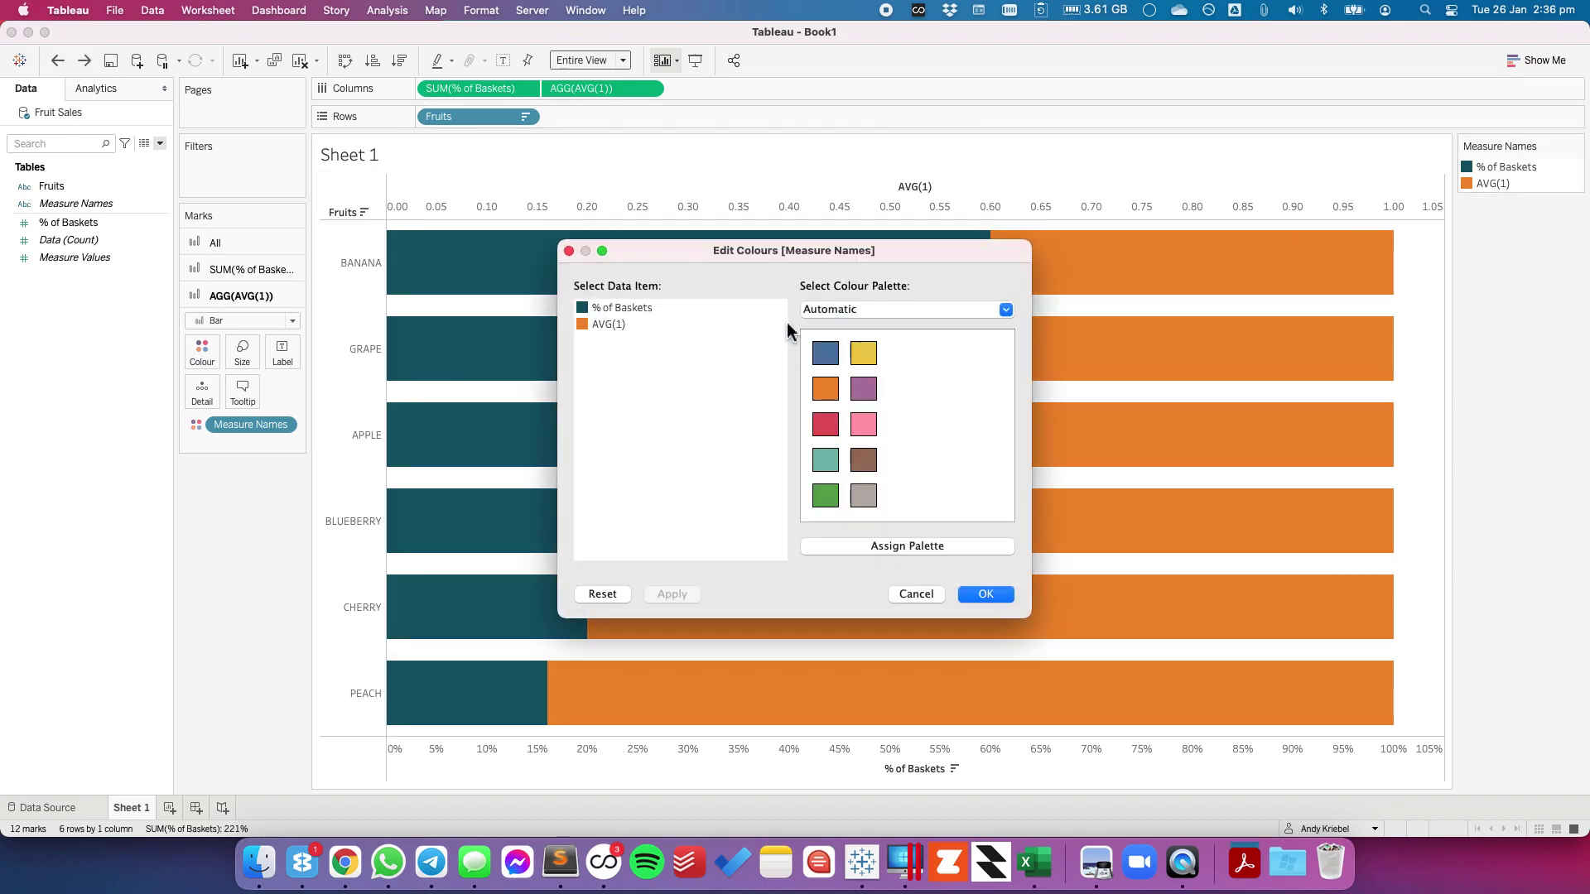
{"action": "left_click", "coordinate": [861, 308]}
{"action": "left_click", "coordinate": [832, 93]}
{"action": "left_click", "coordinate": [609, 324]}
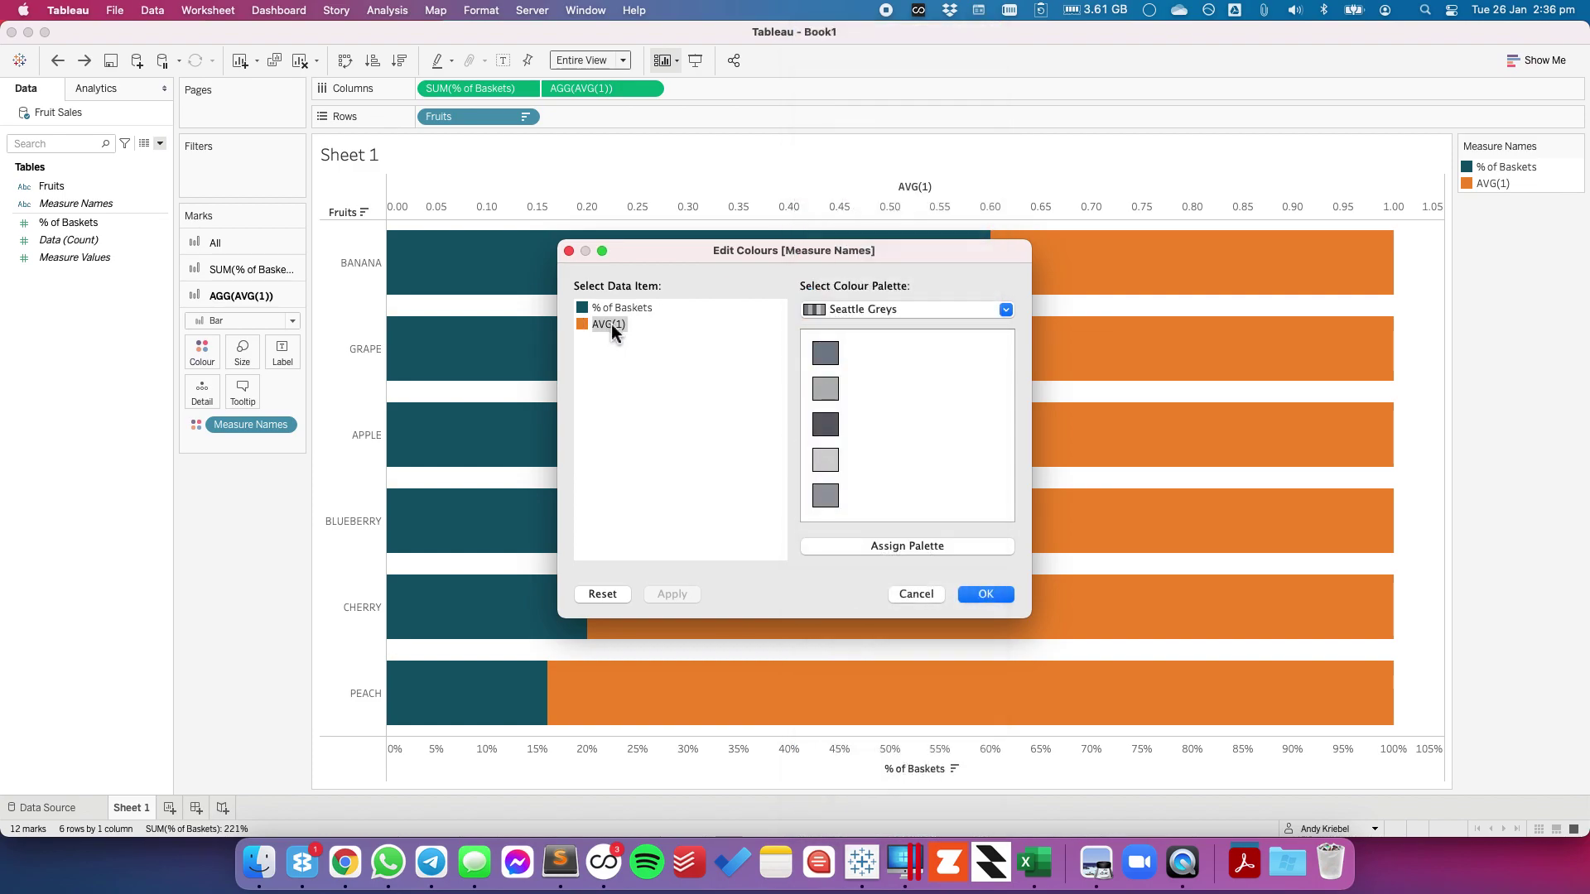
{"action": "left_click", "coordinate": [826, 460]}
{"action": "left_click", "coordinate": [986, 593]}
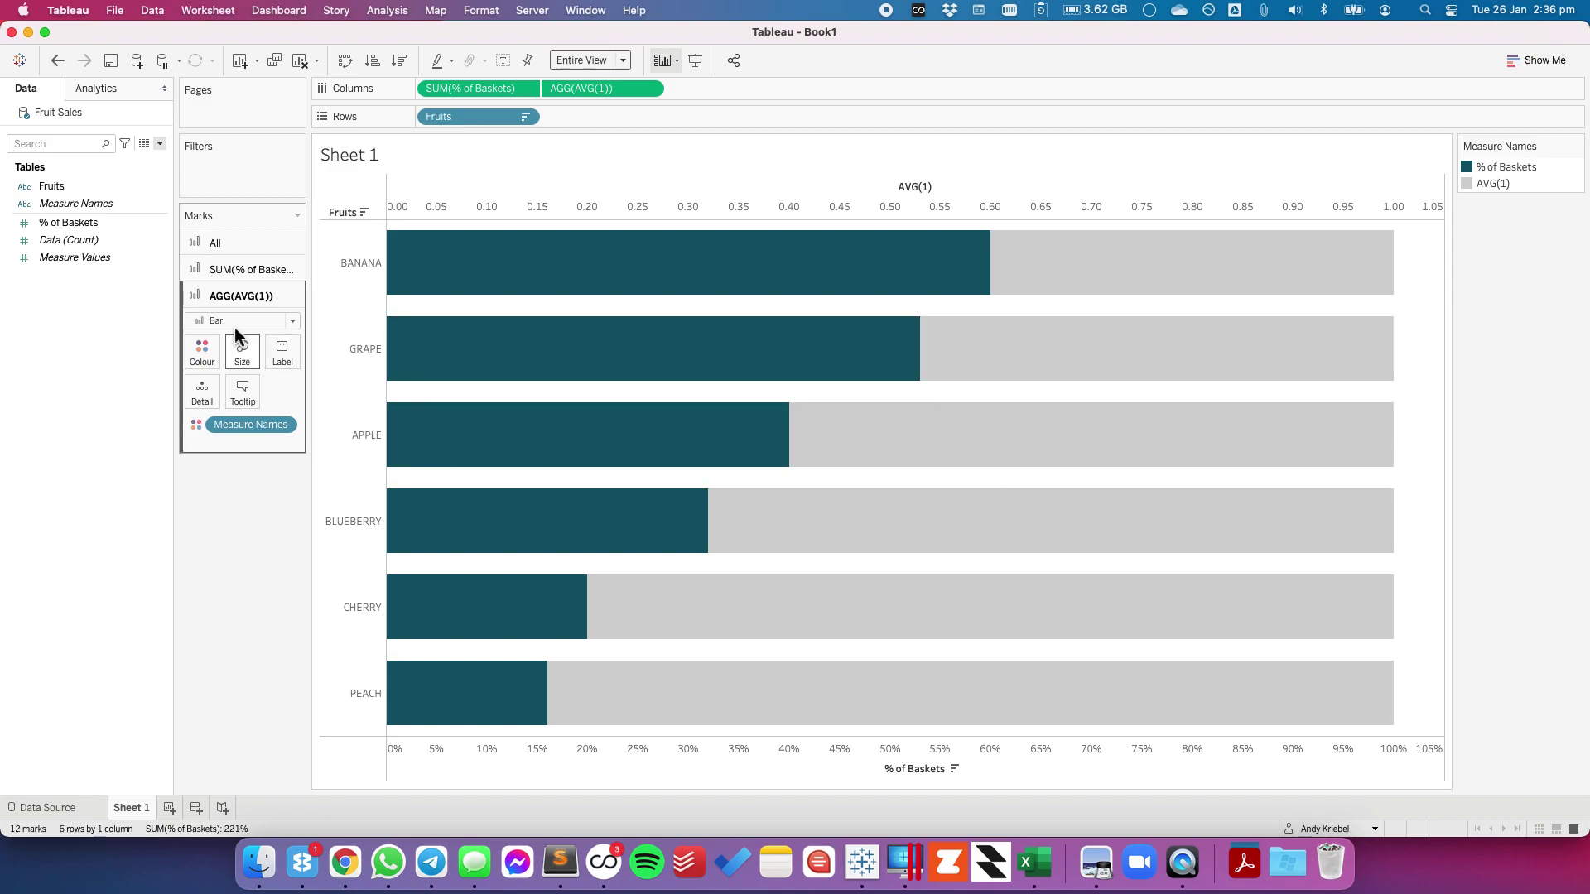
Step: Show mark labels on the SUM(% of Baskets) bars only
{"action": "left_click", "coordinate": [236, 271]}
{"action": "left_click", "coordinate": [281, 325]}
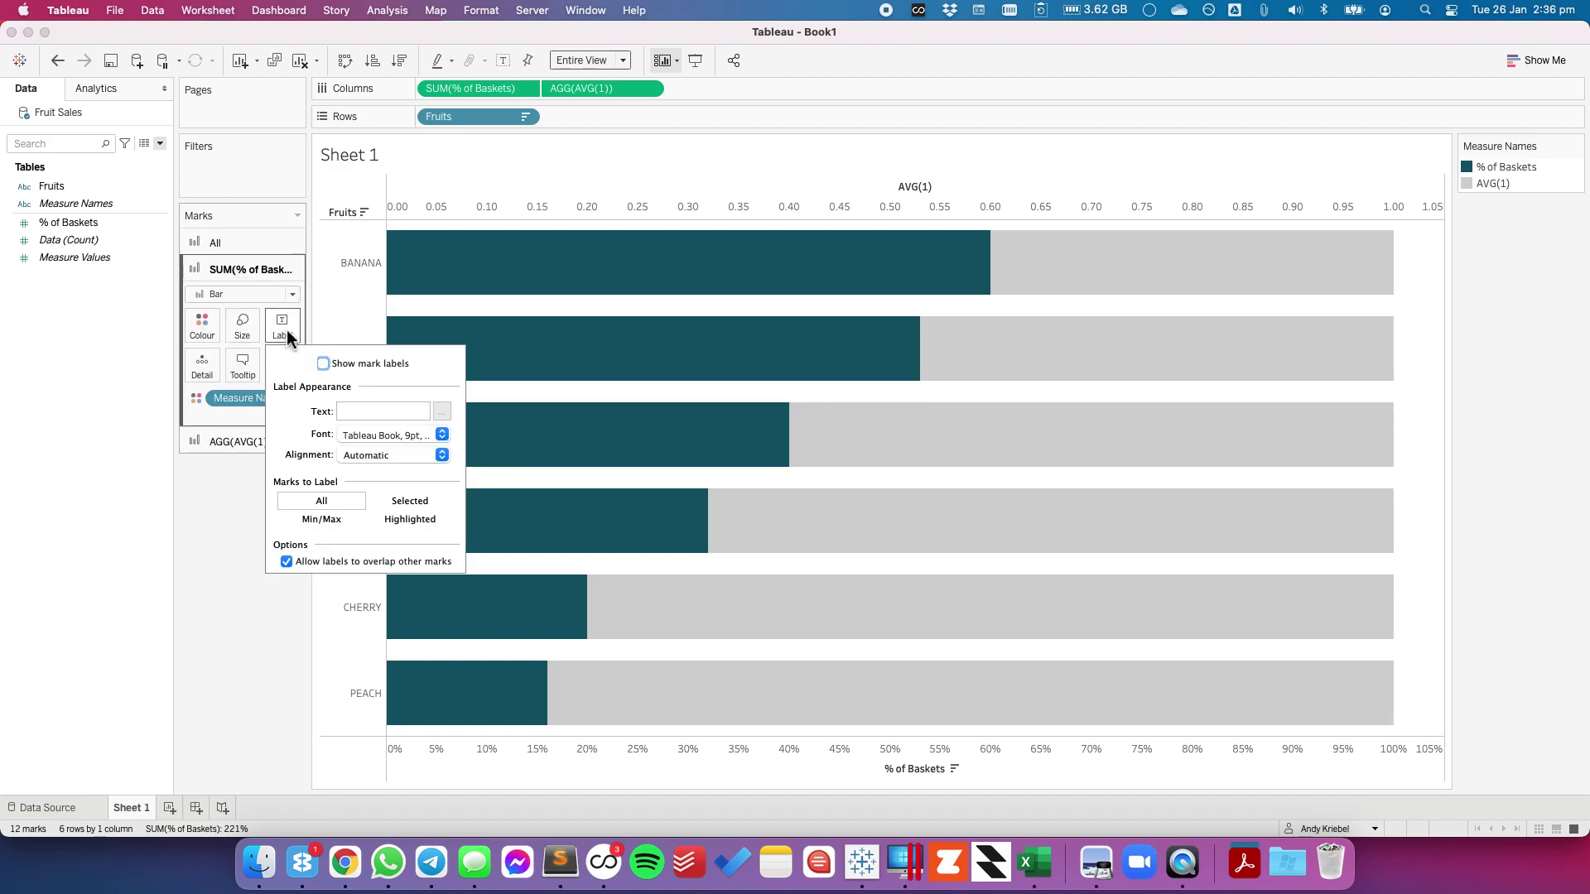
{"action": "left_click", "coordinate": [322, 363]}
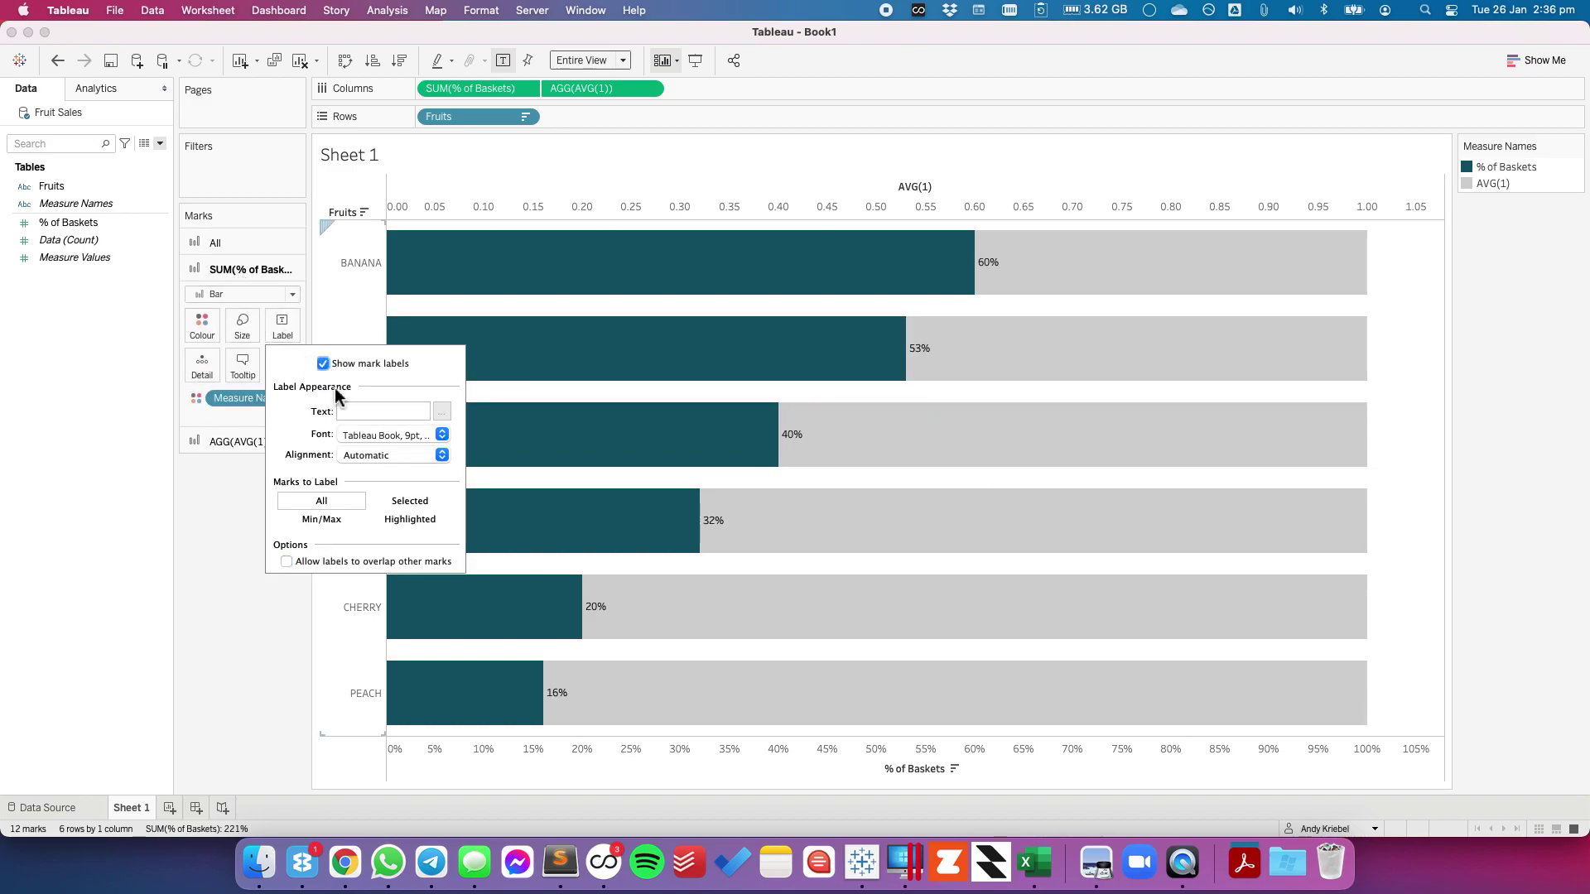
Step: Format the % of Baskets label font to match the mark colour at size 12
{"action": "left_click", "coordinate": [361, 439]}
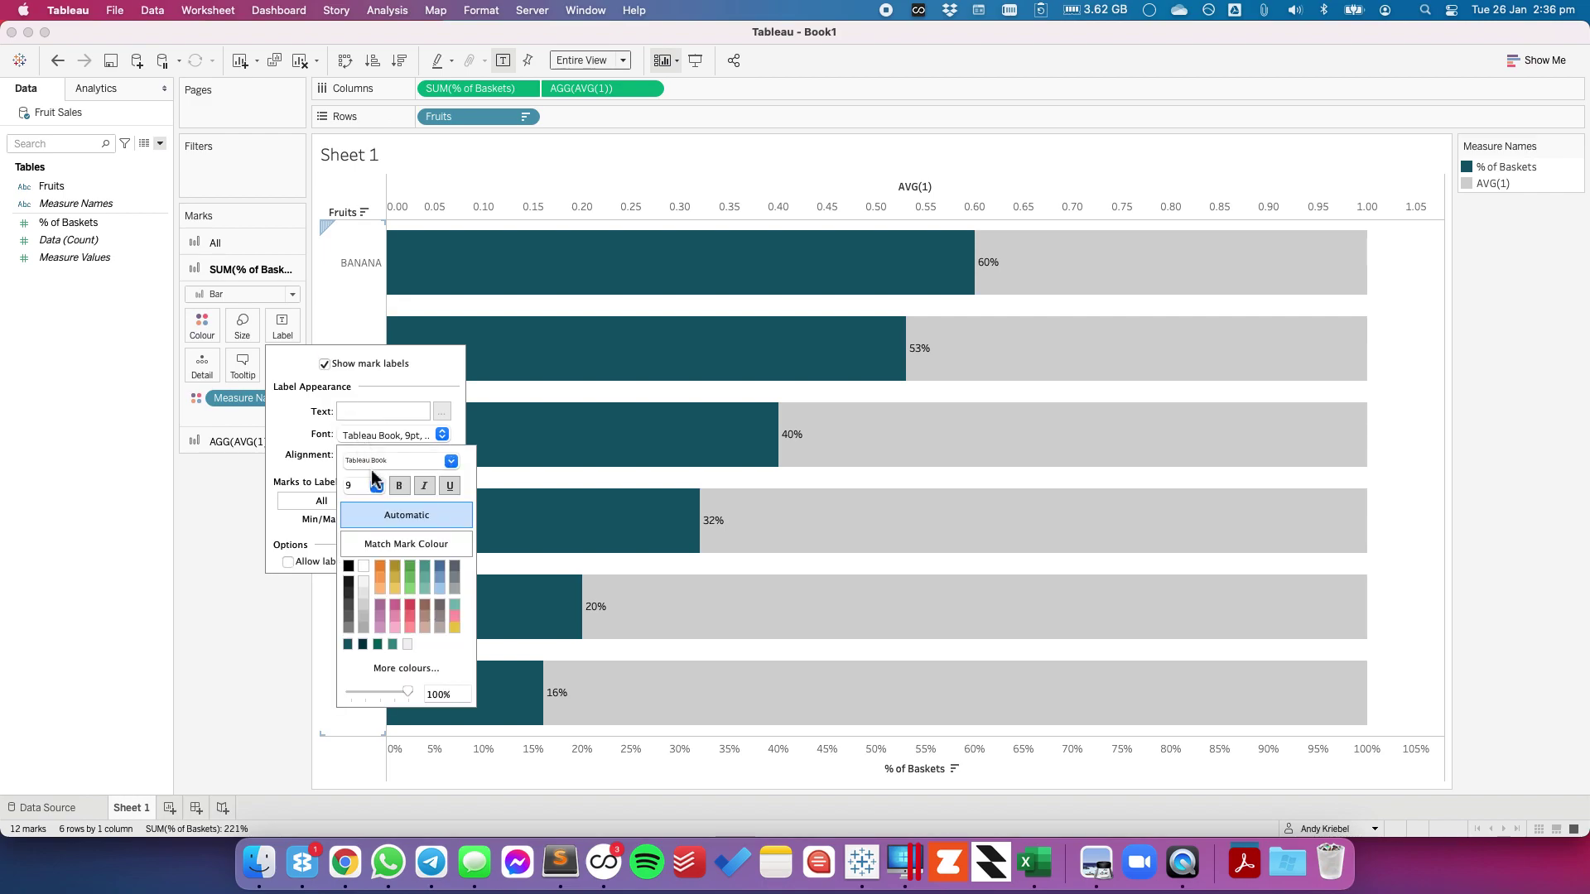
{"action": "left_click", "coordinate": [347, 646]}
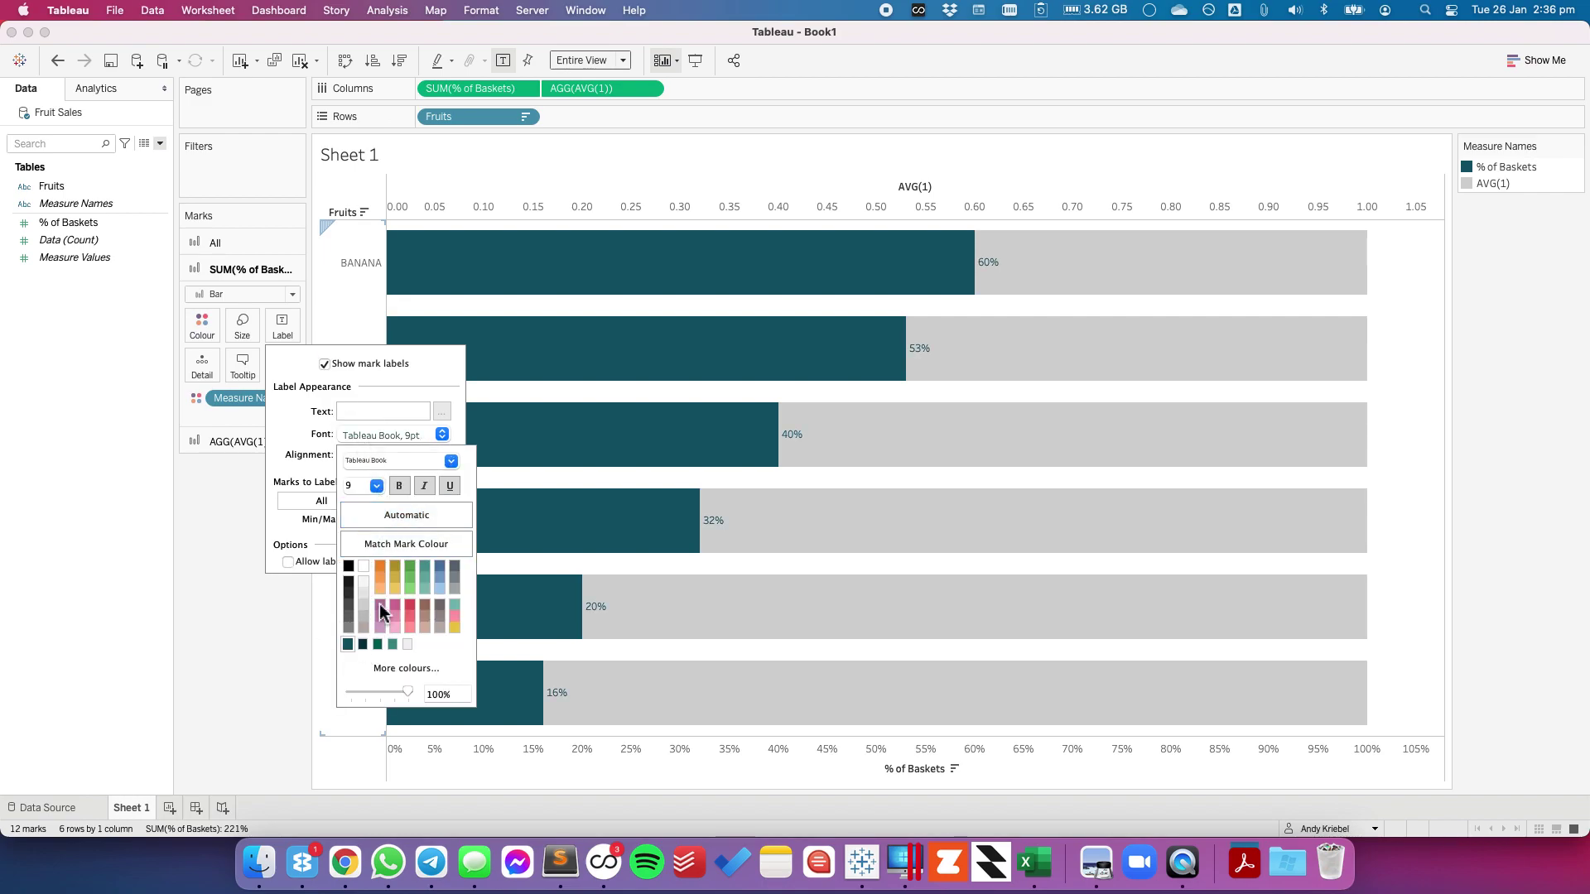
{"action": "left_click", "coordinate": [393, 545]}
{"action": "left_click", "coordinate": [377, 486]}
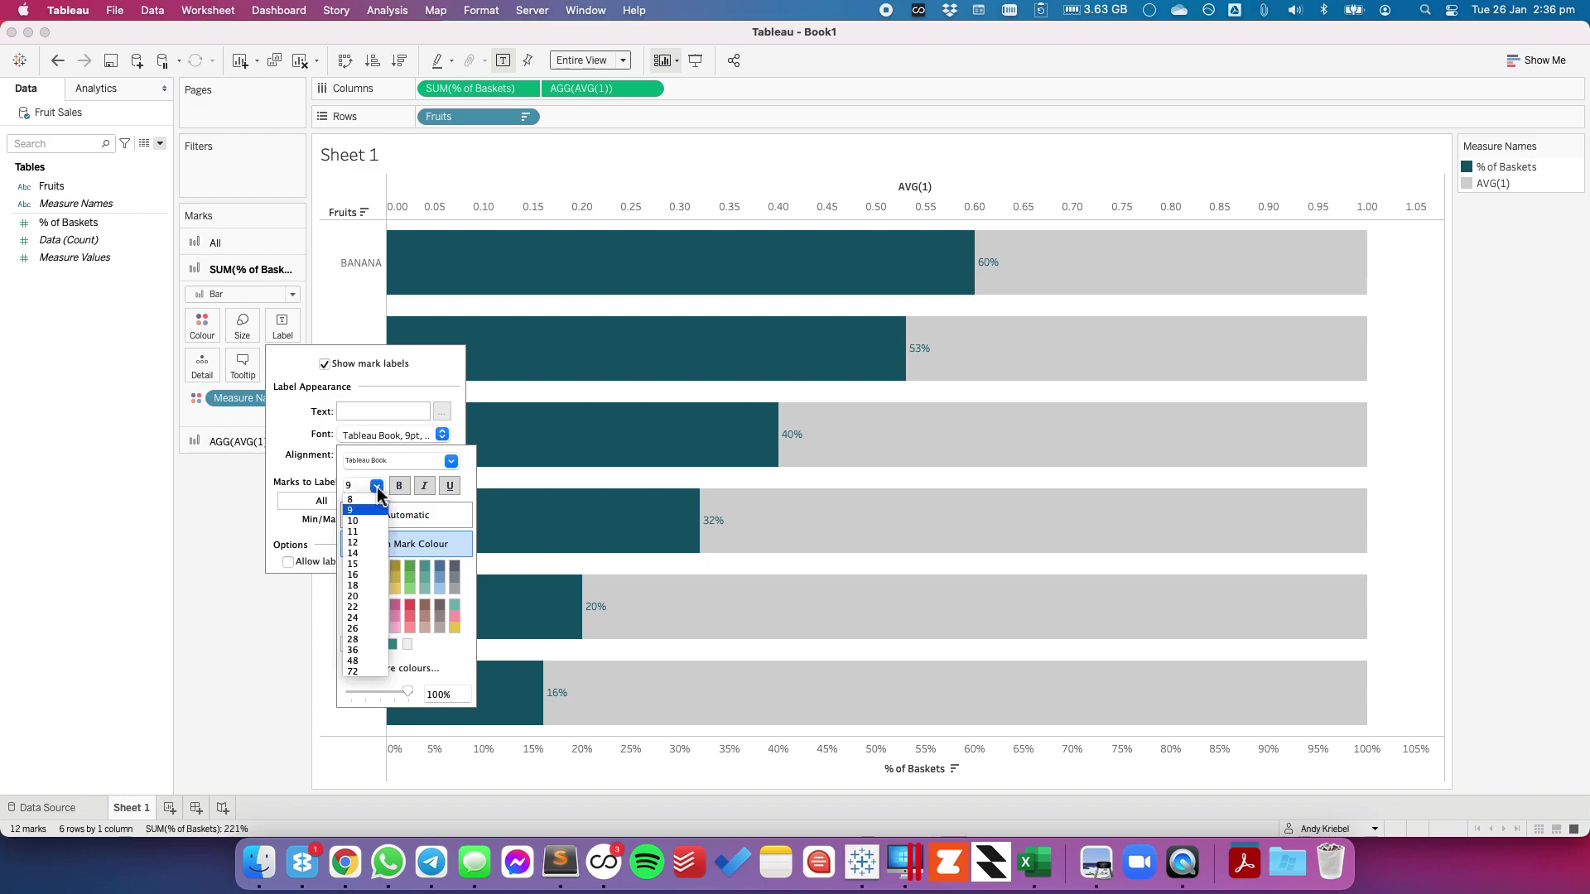
{"action": "left_click", "coordinate": [364, 543]}
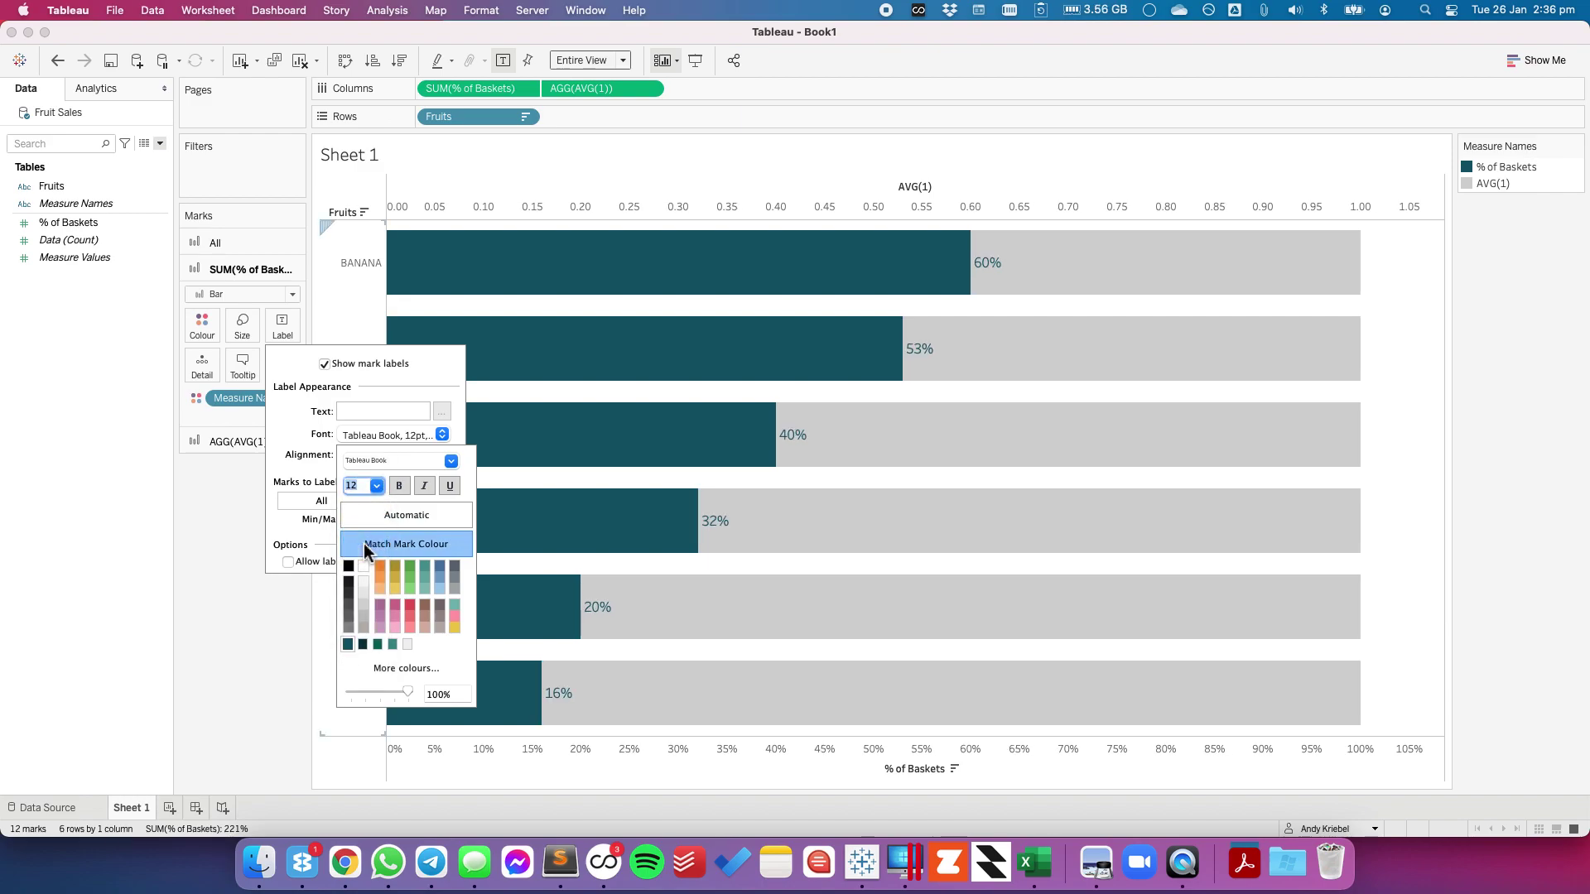
{"action": "left_click", "coordinate": [224, 602]}
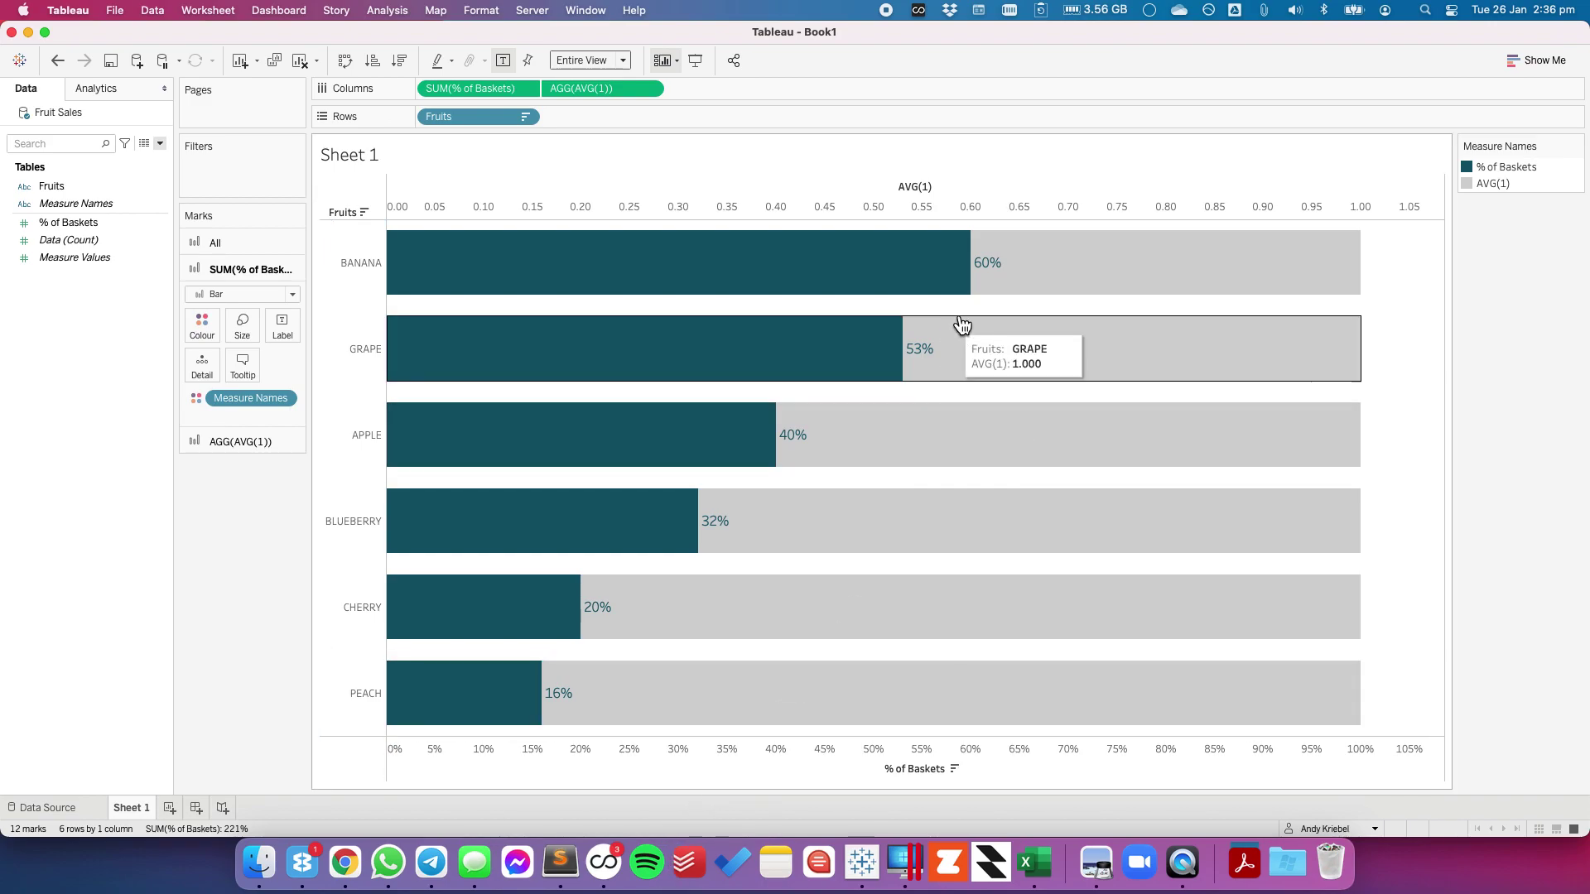
{"action": "right_click", "coordinate": [792, 758]}
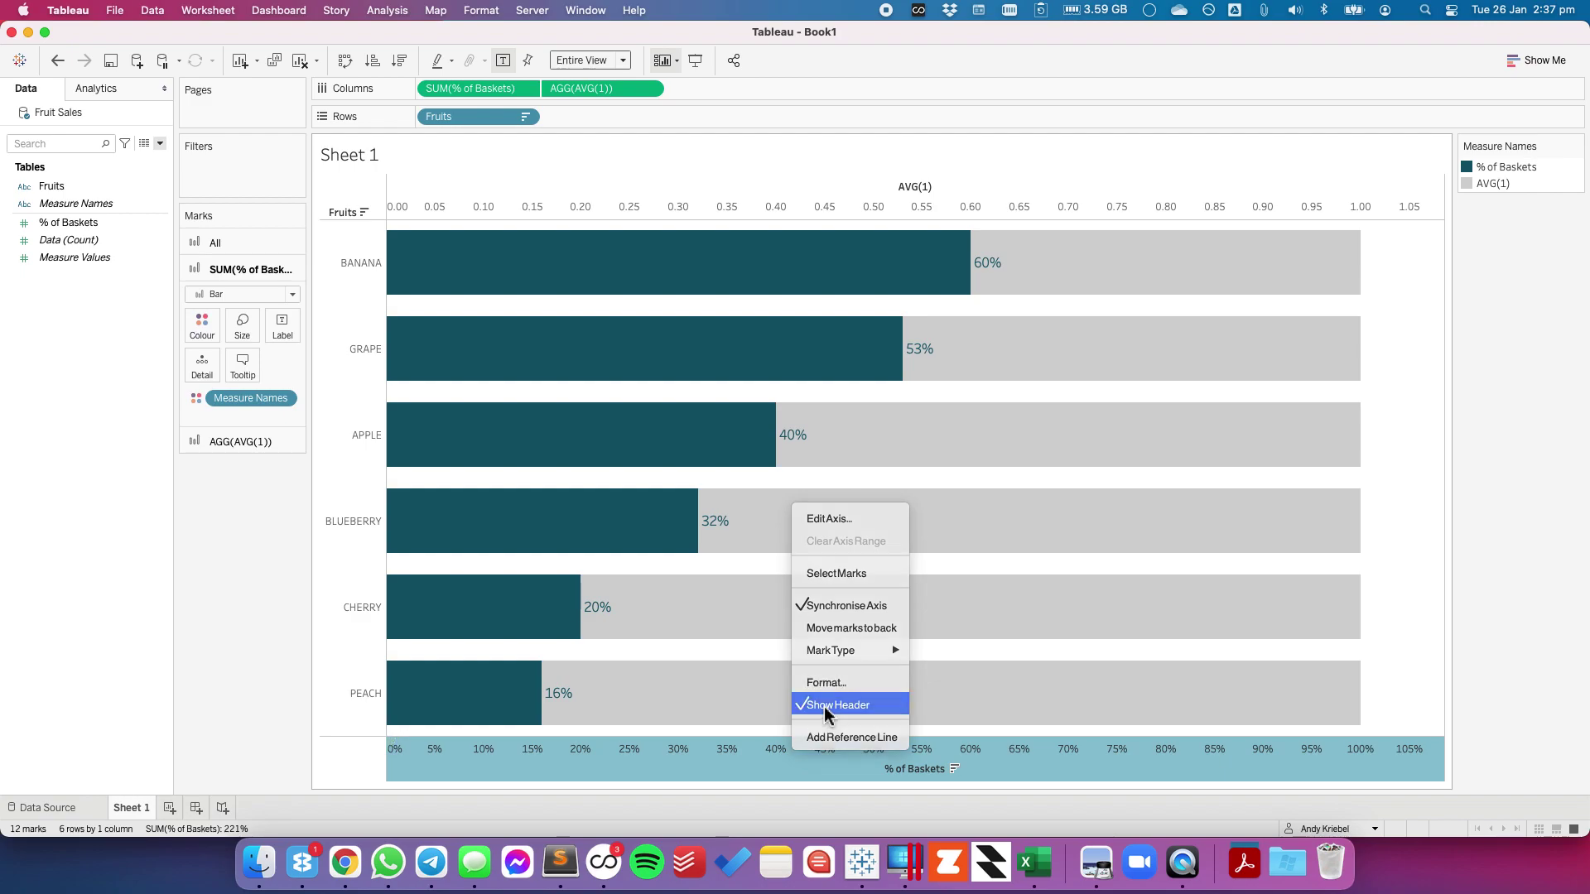
{"action": "left_click", "coordinate": [826, 709]}
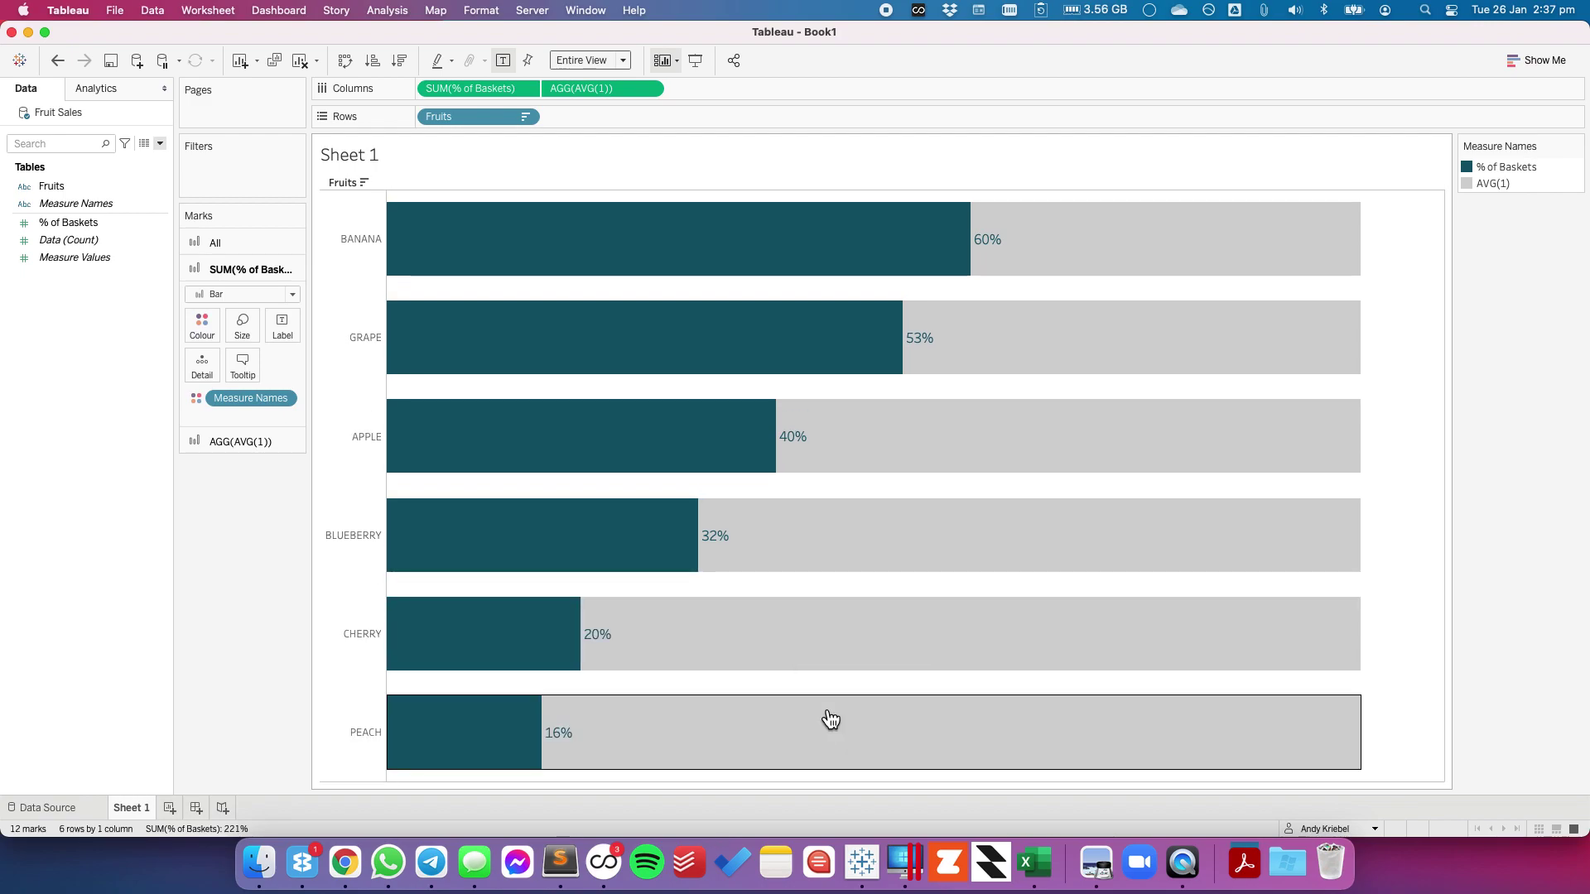
{"action": "left_click", "coordinate": [57, 61]}
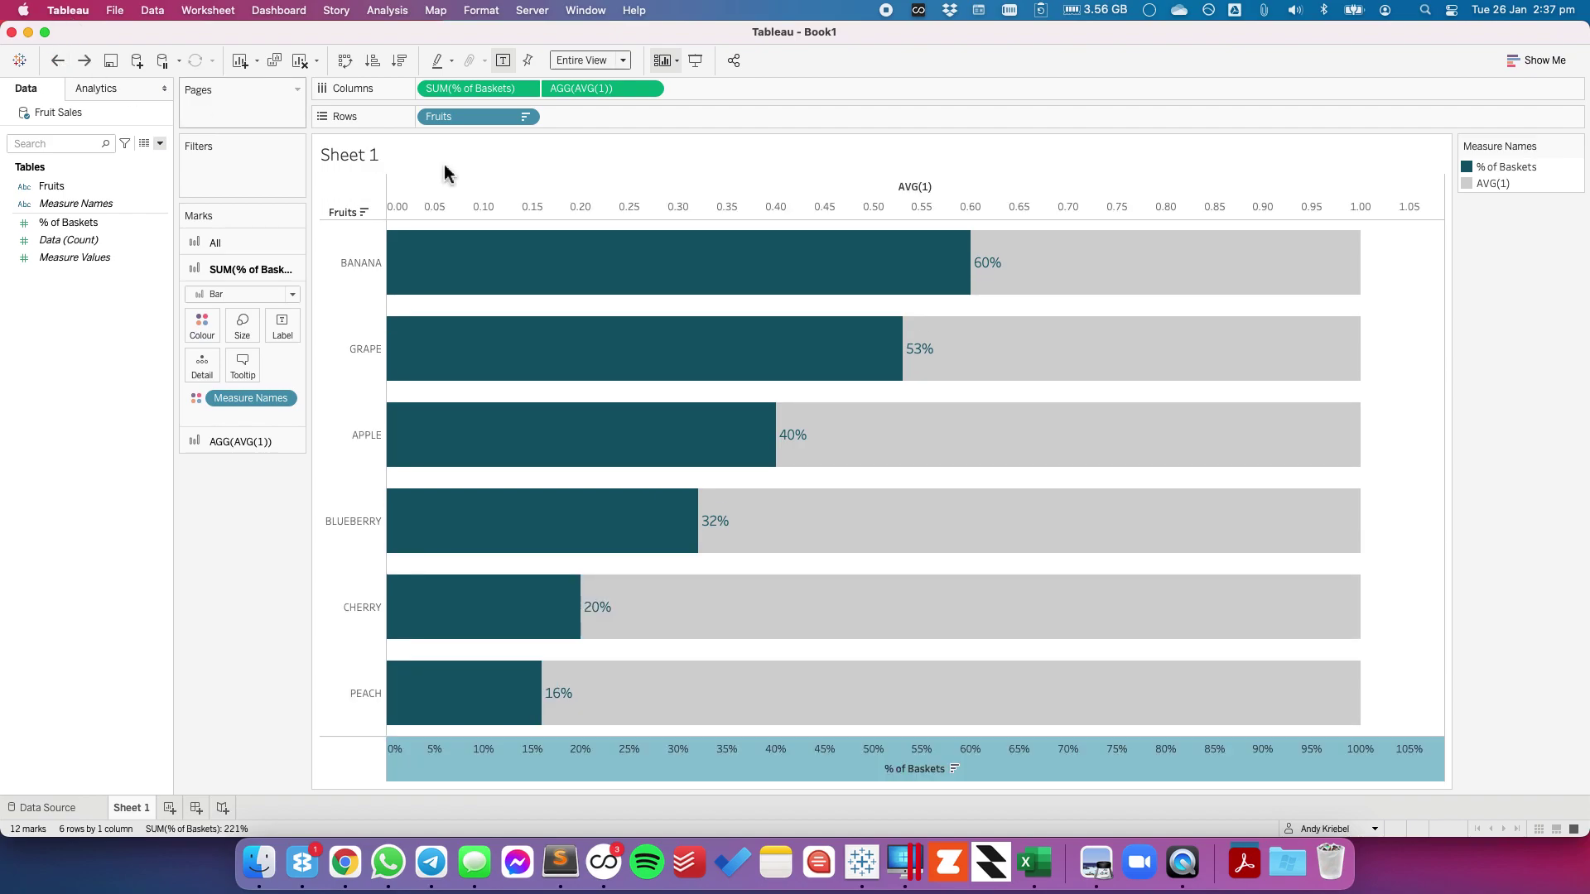
Step: Fix the AVG(1) axis range to end at 1 and hide the headers of both axes
{"action": "double_click", "coordinate": [842, 200]}
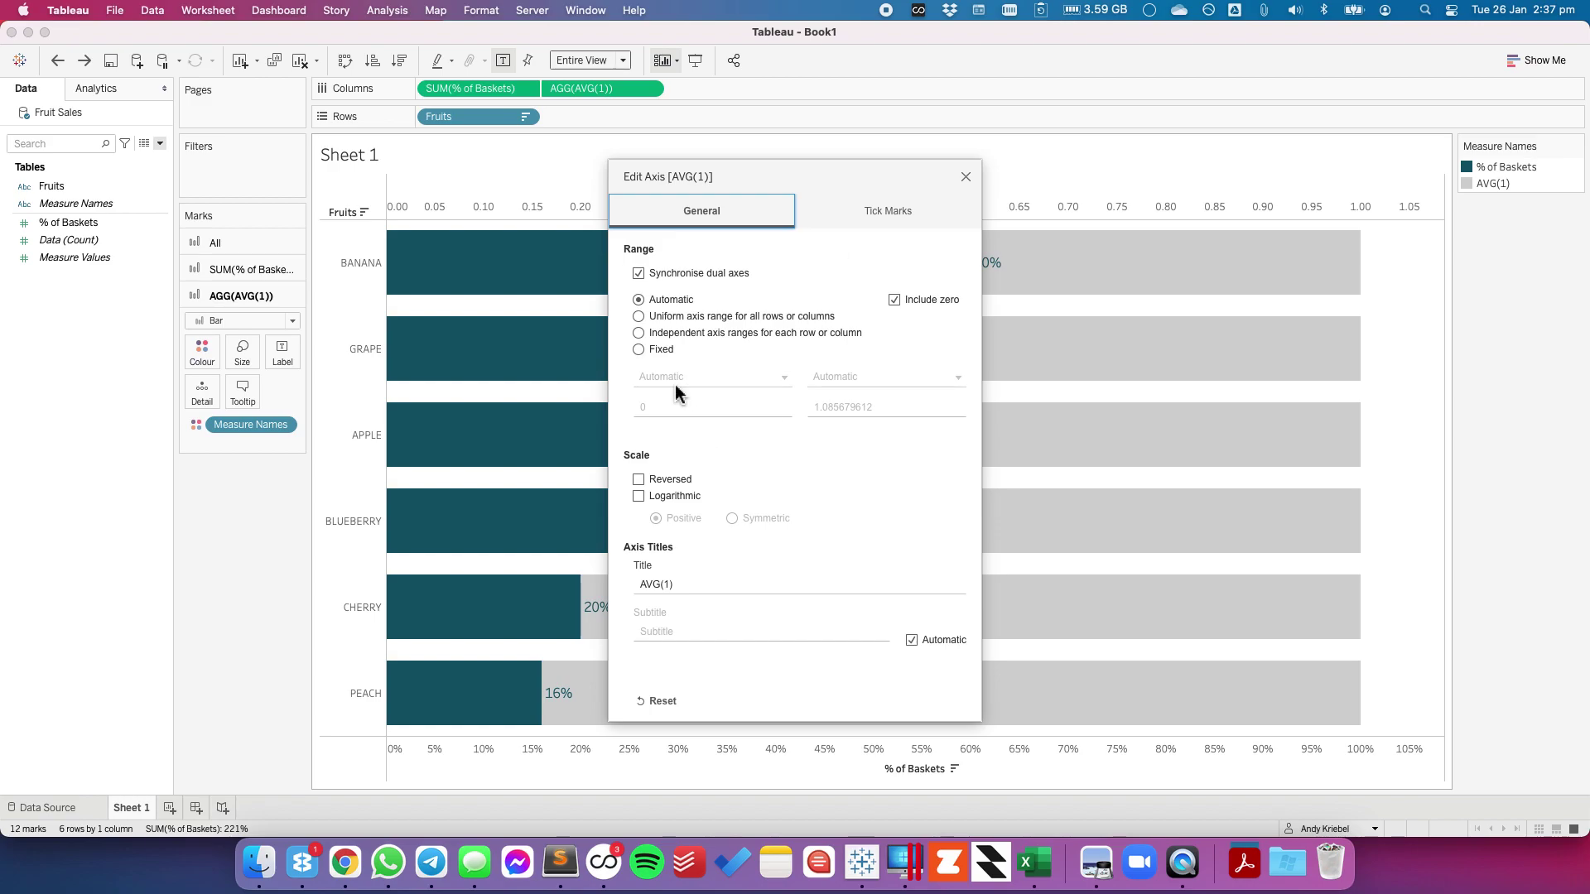
{"action": "left_click", "coordinate": [638, 349]}
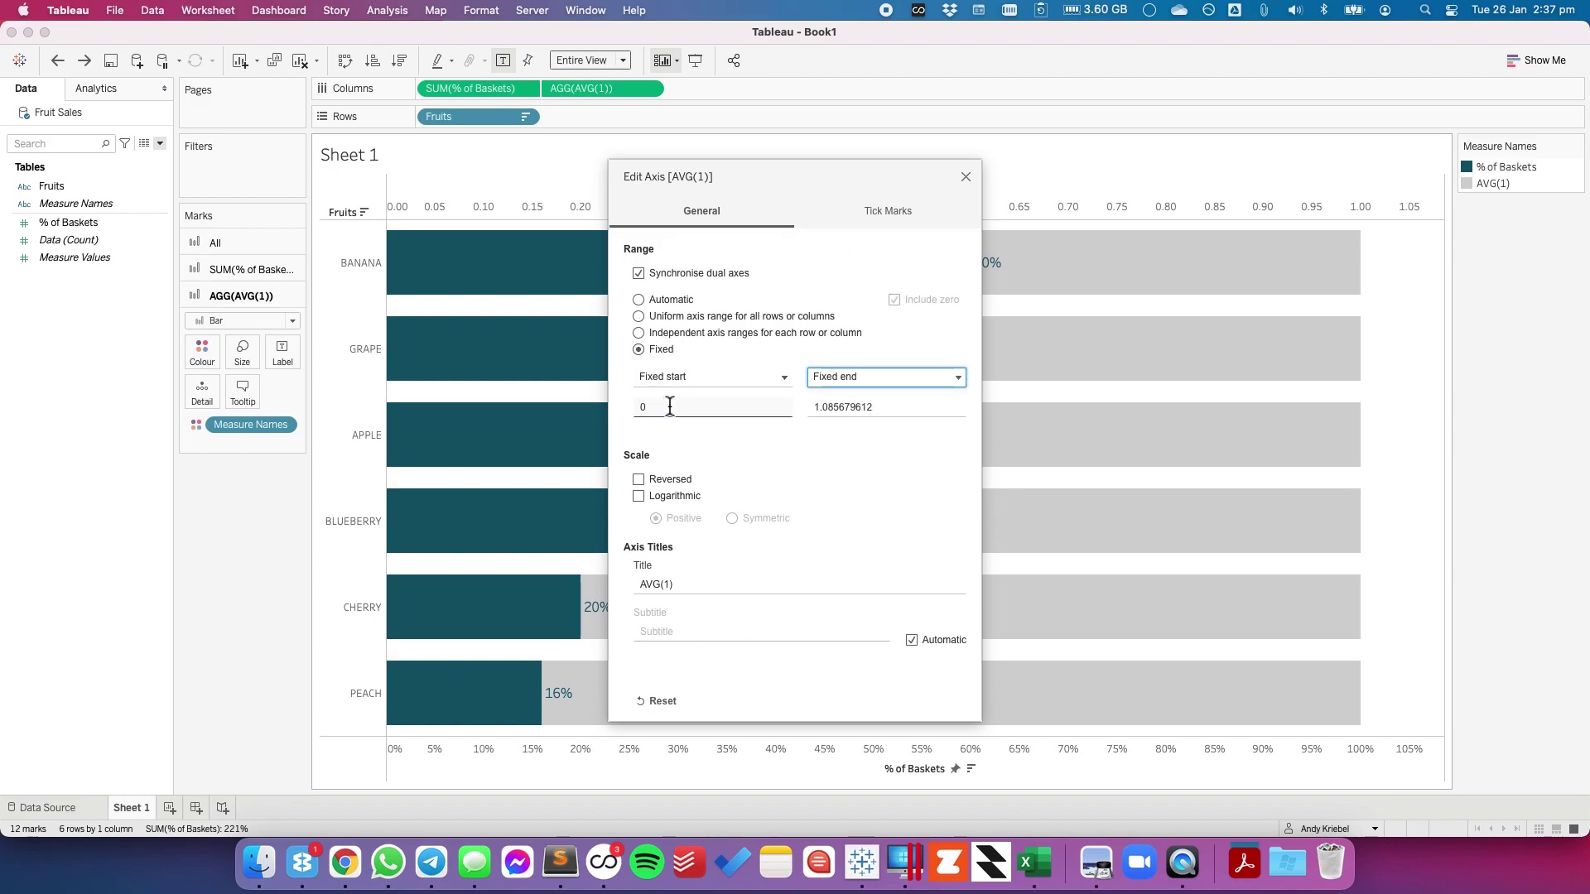
{"action": "key", "text": "Tab"}
{"action": "type", "text": "1"}
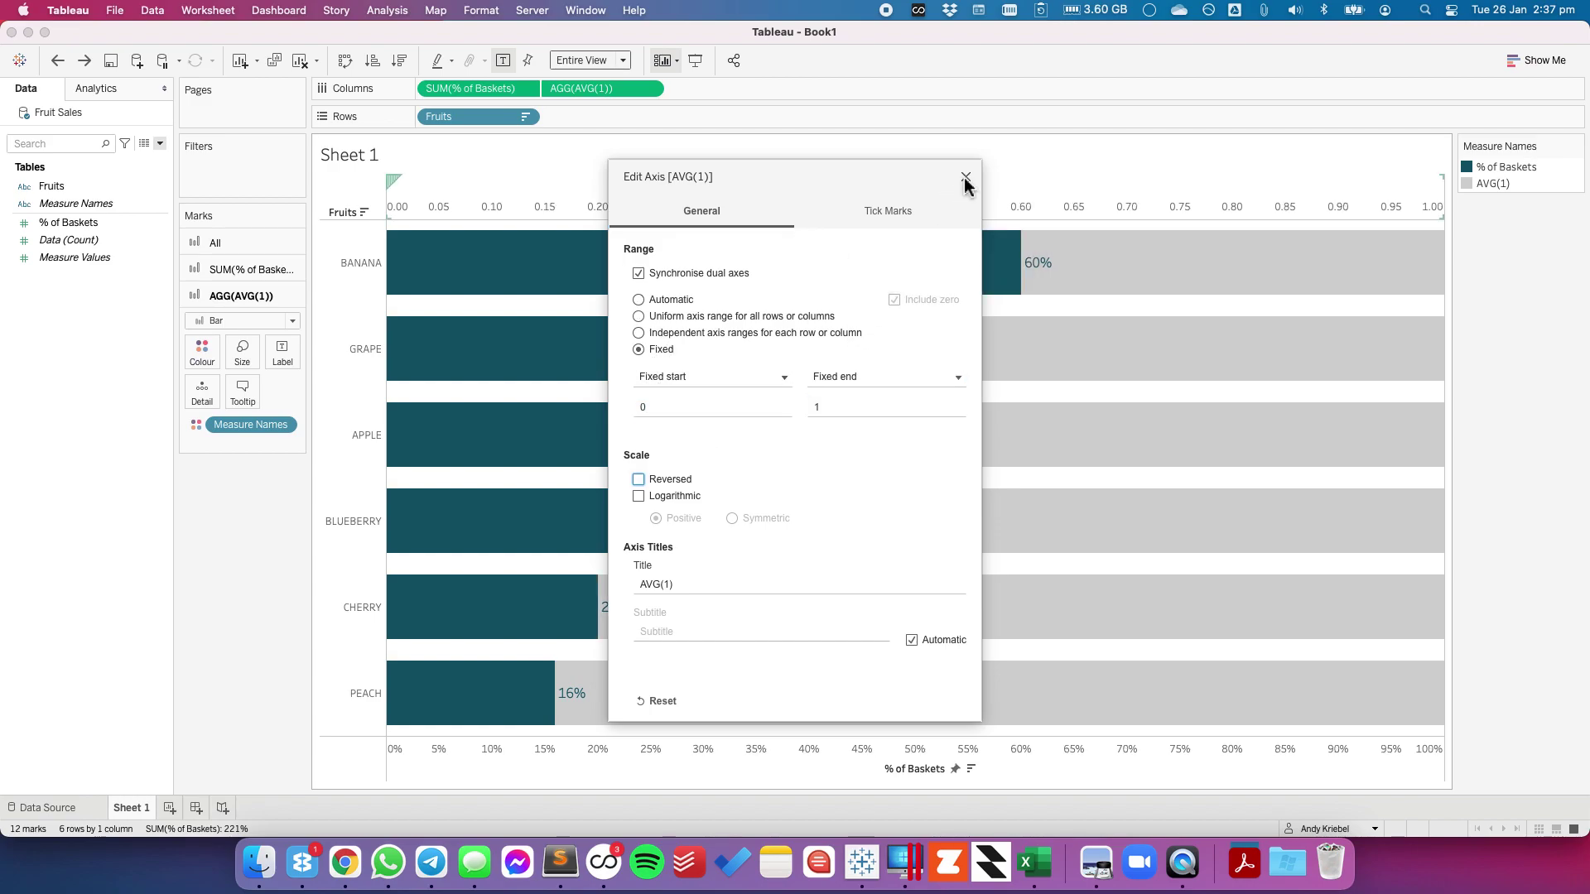
{"action": "left_click", "coordinate": [965, 176]}
{"action": "right_click", "coordinate": [728, 770]}
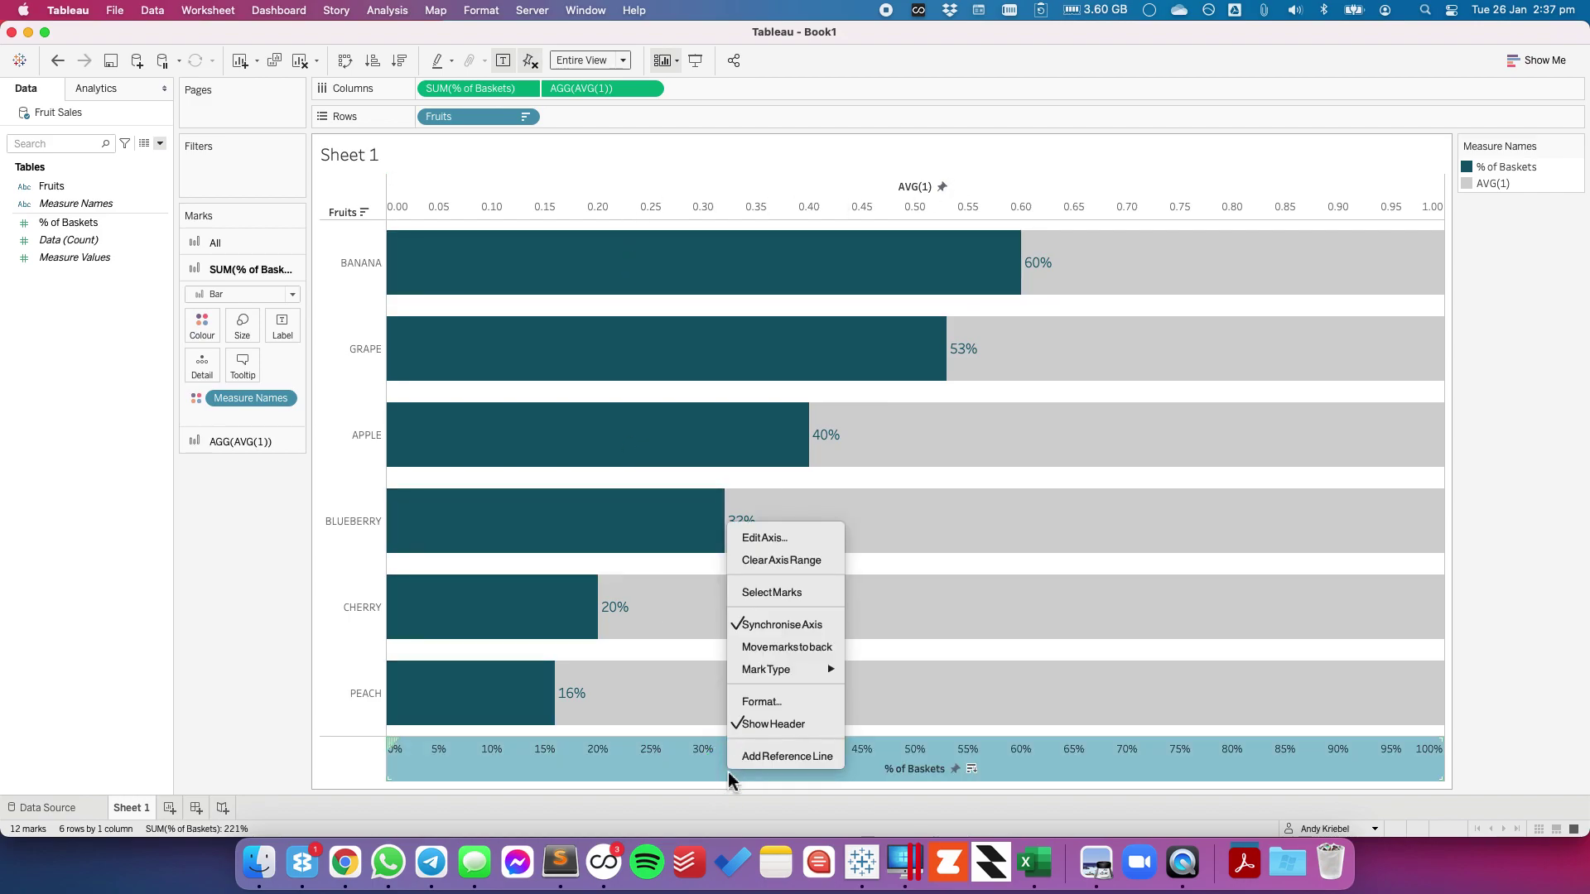
{"action": "left_click", "coordinate": [765, 725]}
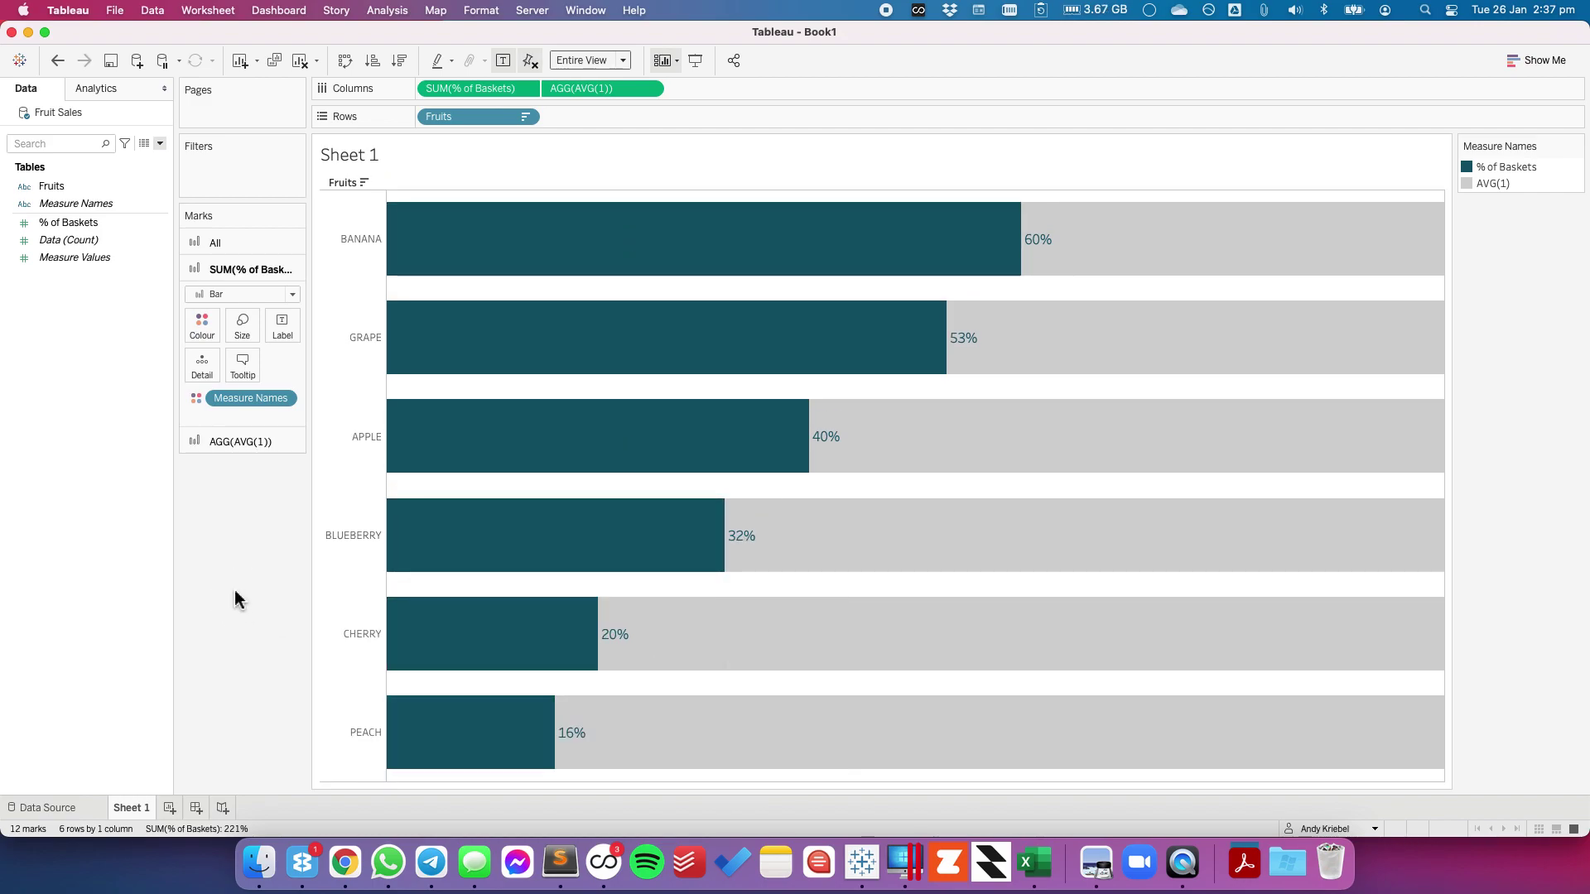
Step: Rename the Sheet 1 worksheet as Dual Axis
{"action": "double_click", "coordinate": [143, 806]}
{"action": "type", "text": "Dual Axis"}
{"action": "key", "text": "Return"}
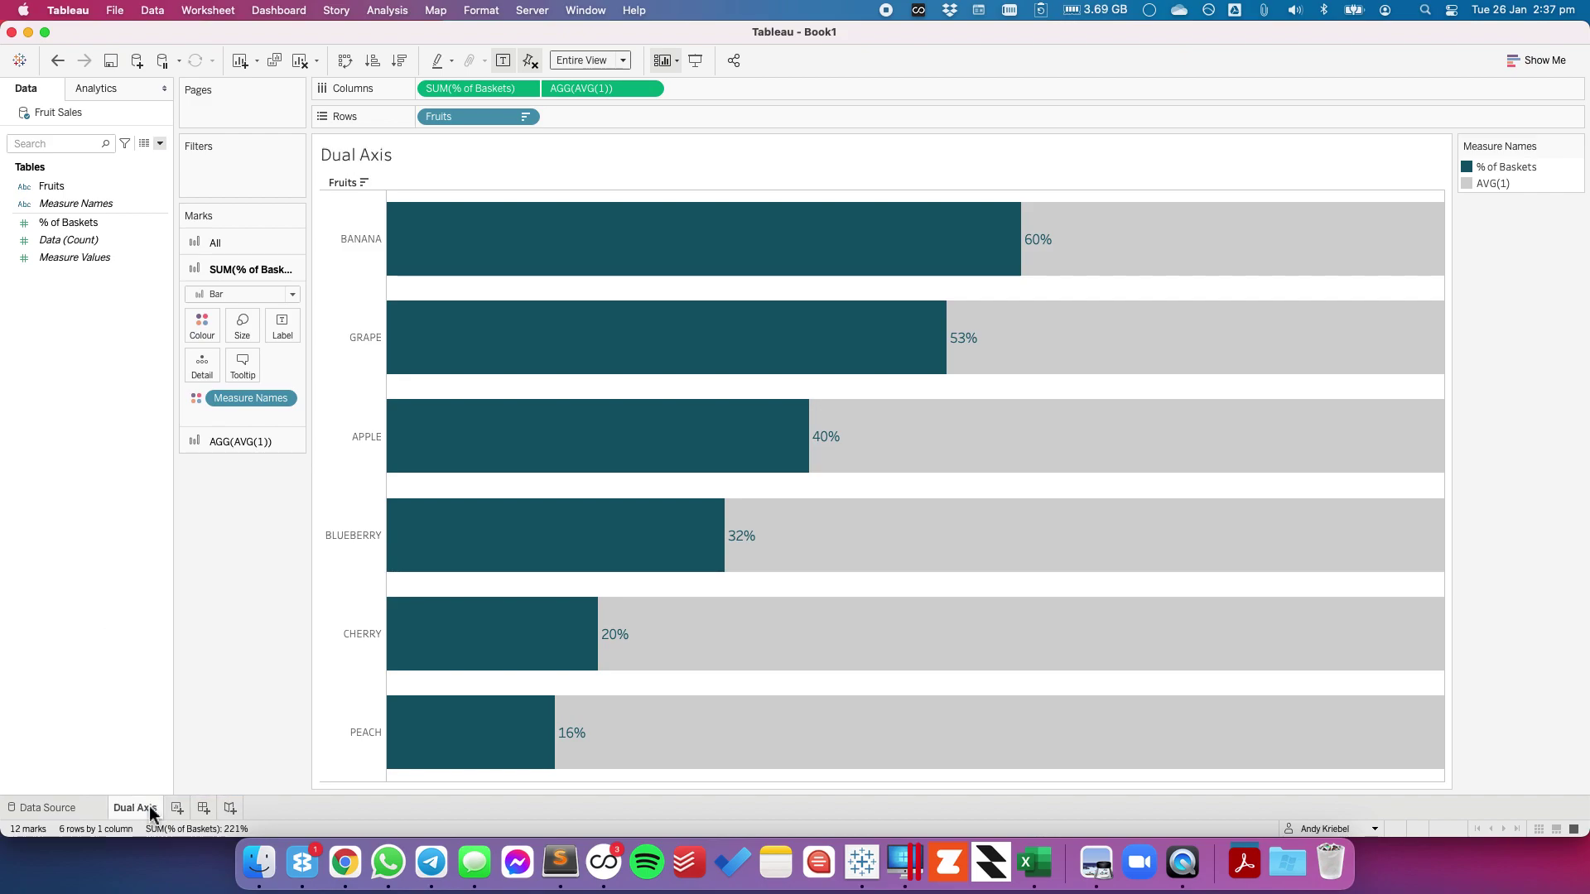
Step: Create a new worksheet with a horizontal bar chart of % of Baskets for each of the Fruits
{"action": "left_click", "coordinate": [175, 808]}
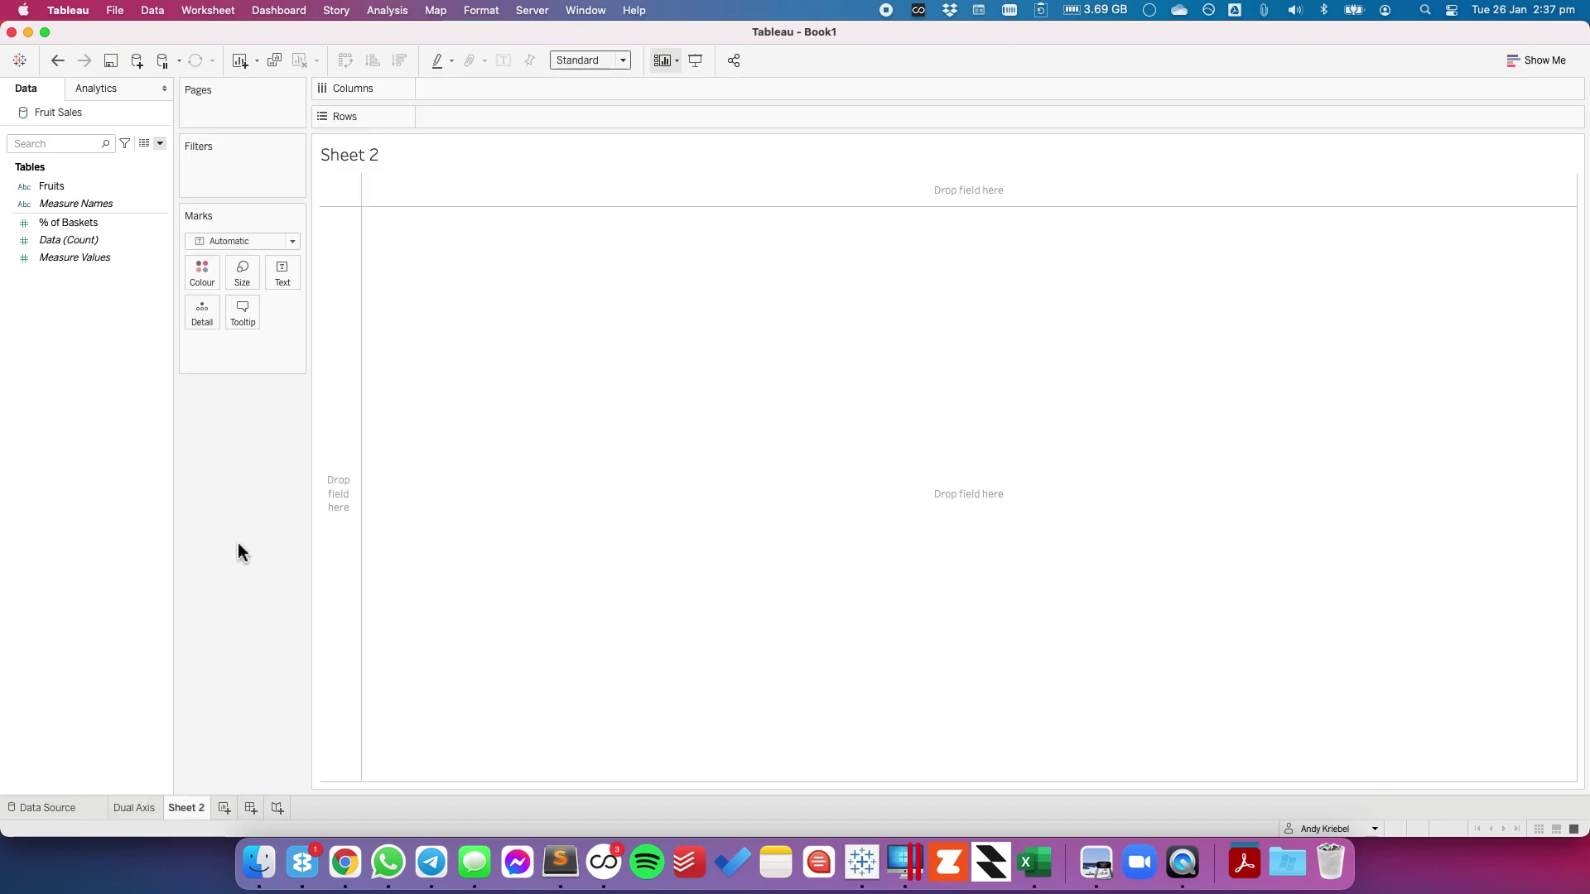
{"action": "left_click_drag", "start_coordinate": [83, 187], "coordinate": [335, 266]}
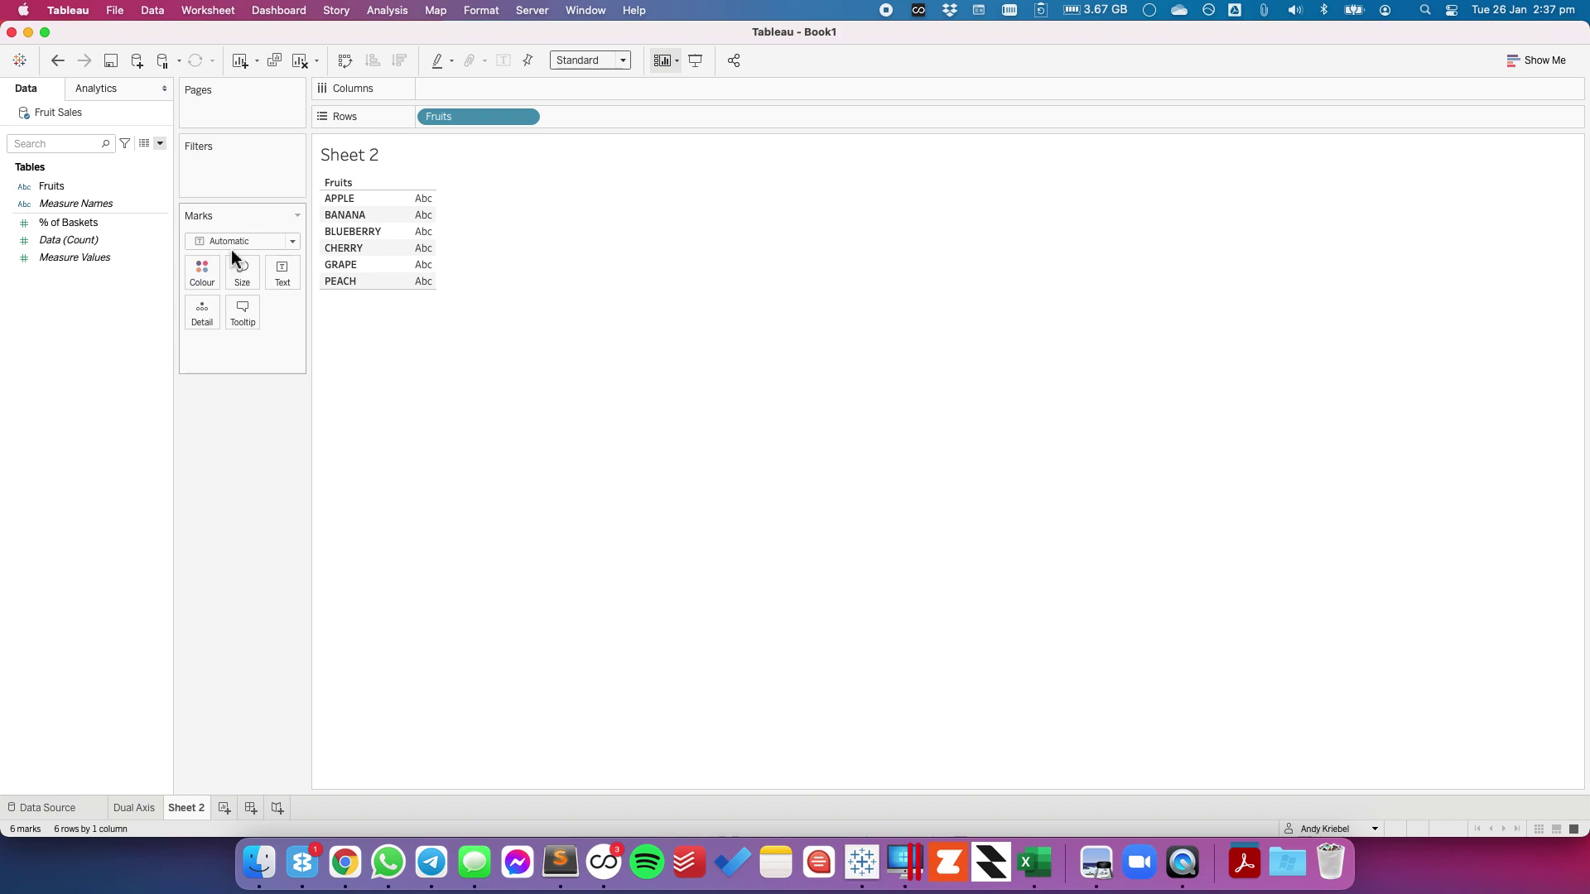
{"action": "left_click", "coordinate": [83, 225]}
{"action": "left_click_drag", "start_coordinate": [77, 226], "coordinate": [476, 89]}
Step: Sort the fruits in descending order of % of Baskets and fit the chart to Entire View
{"action": "left_click", "coordinate": [399, 62]}
{"action": "left_click", "coordinate": [568, 64]}
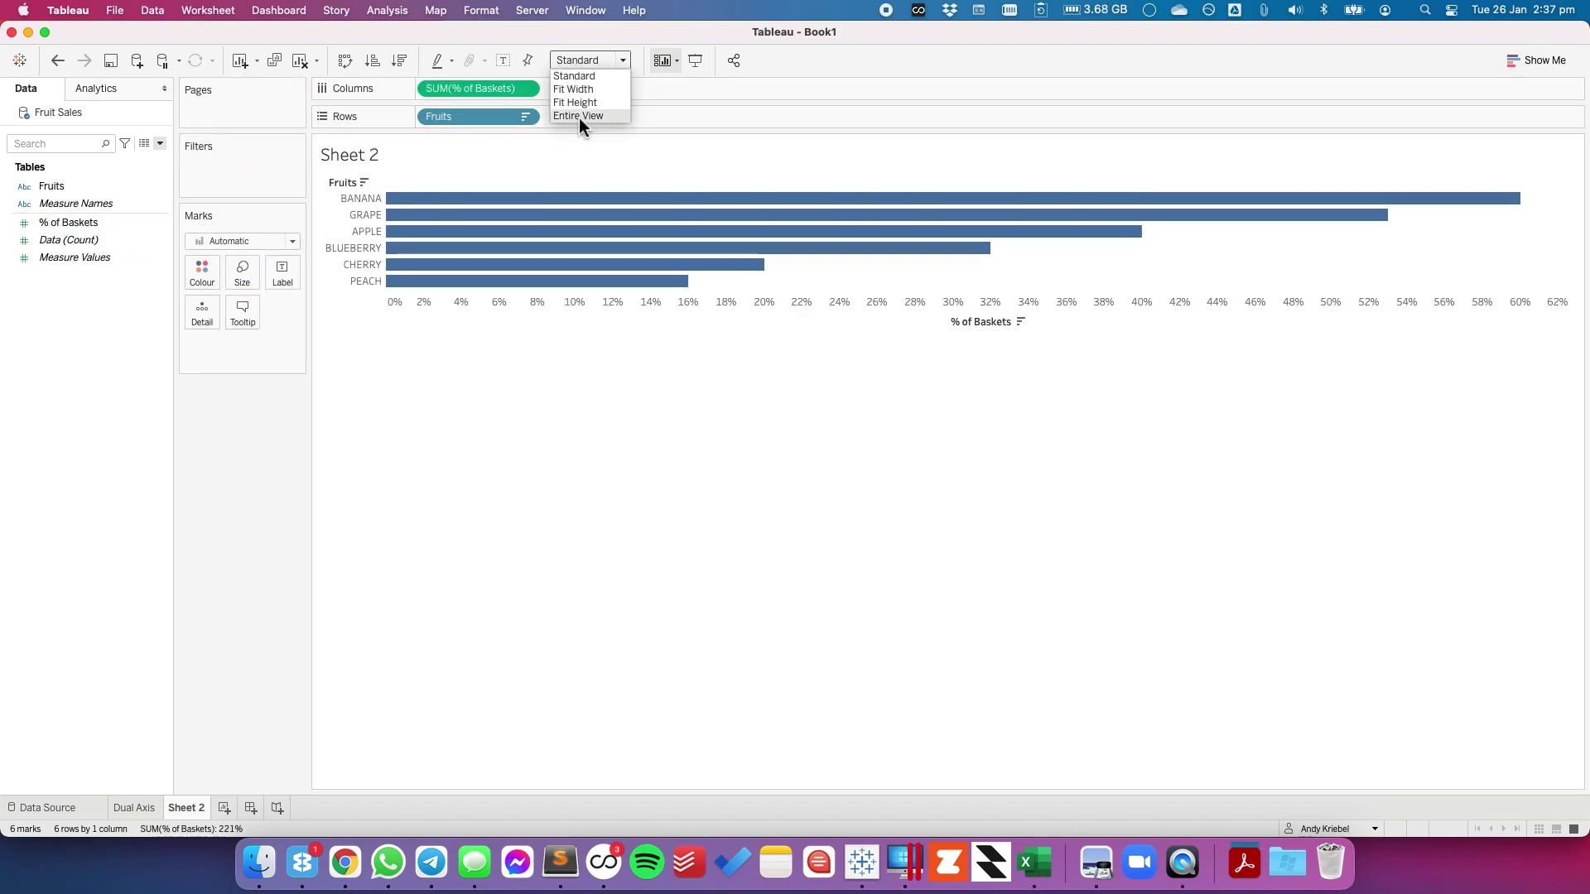
{"action": "left_click", "coordinate": [580, 113]}
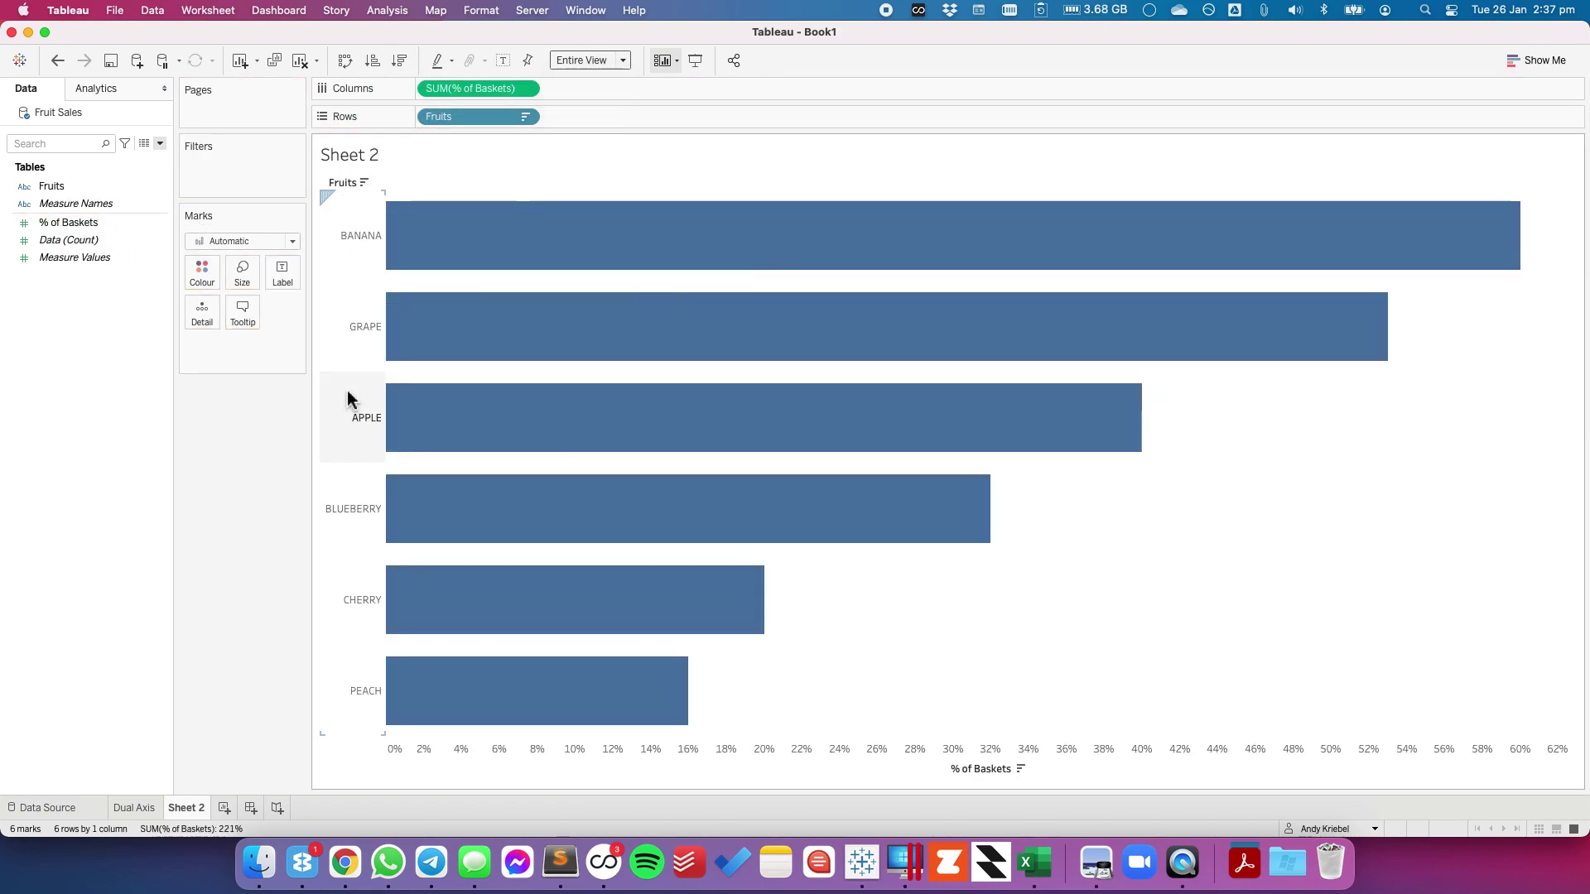
Step: Add an AVG(1) calculation to the columns and combine it with % of Baskets on a single shared axis
{"action": "double_click", "coordinate": [565, 87]}
{"action": "type", "text": "AVG(1)"}
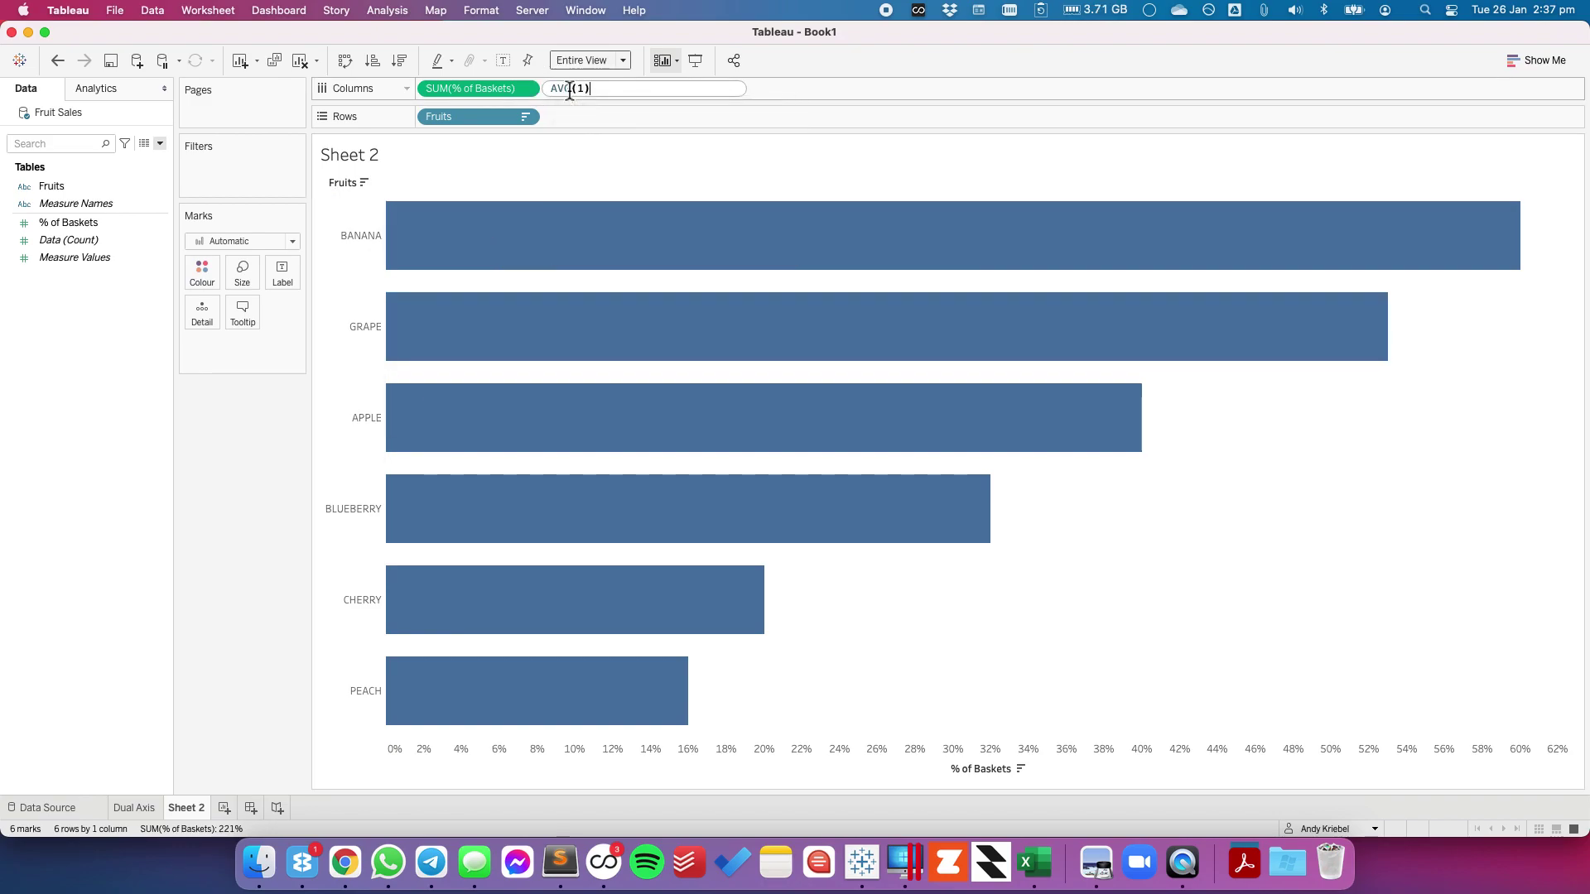
{"action": "key", "text": "Return"}
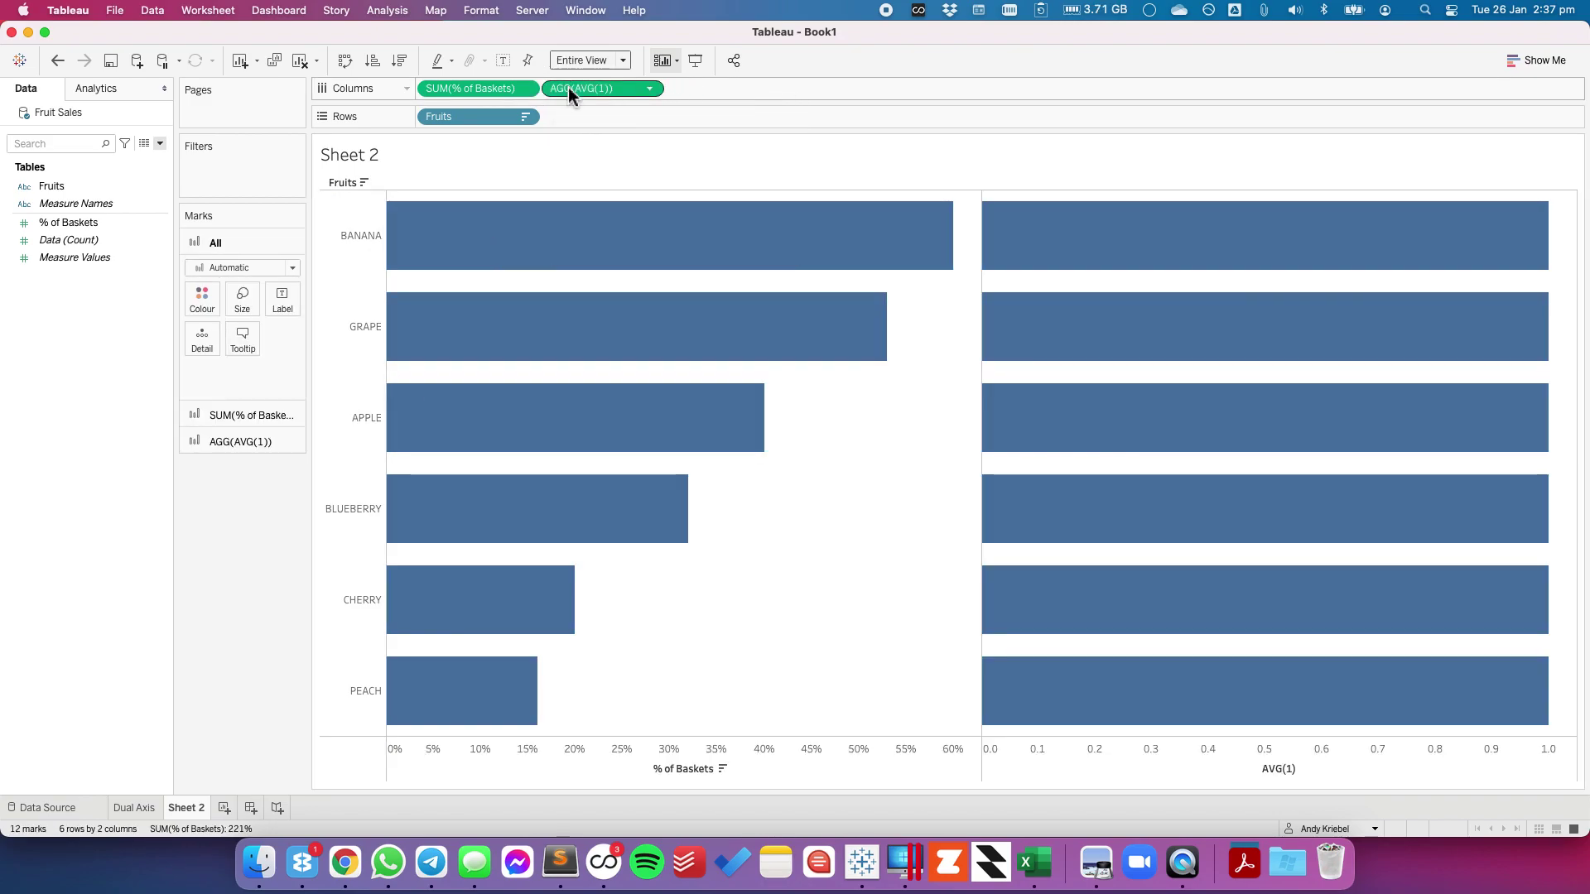
{"action": "left_click_drag", "start_coordinate": [568, 87], "coordinate": [631, 774]}
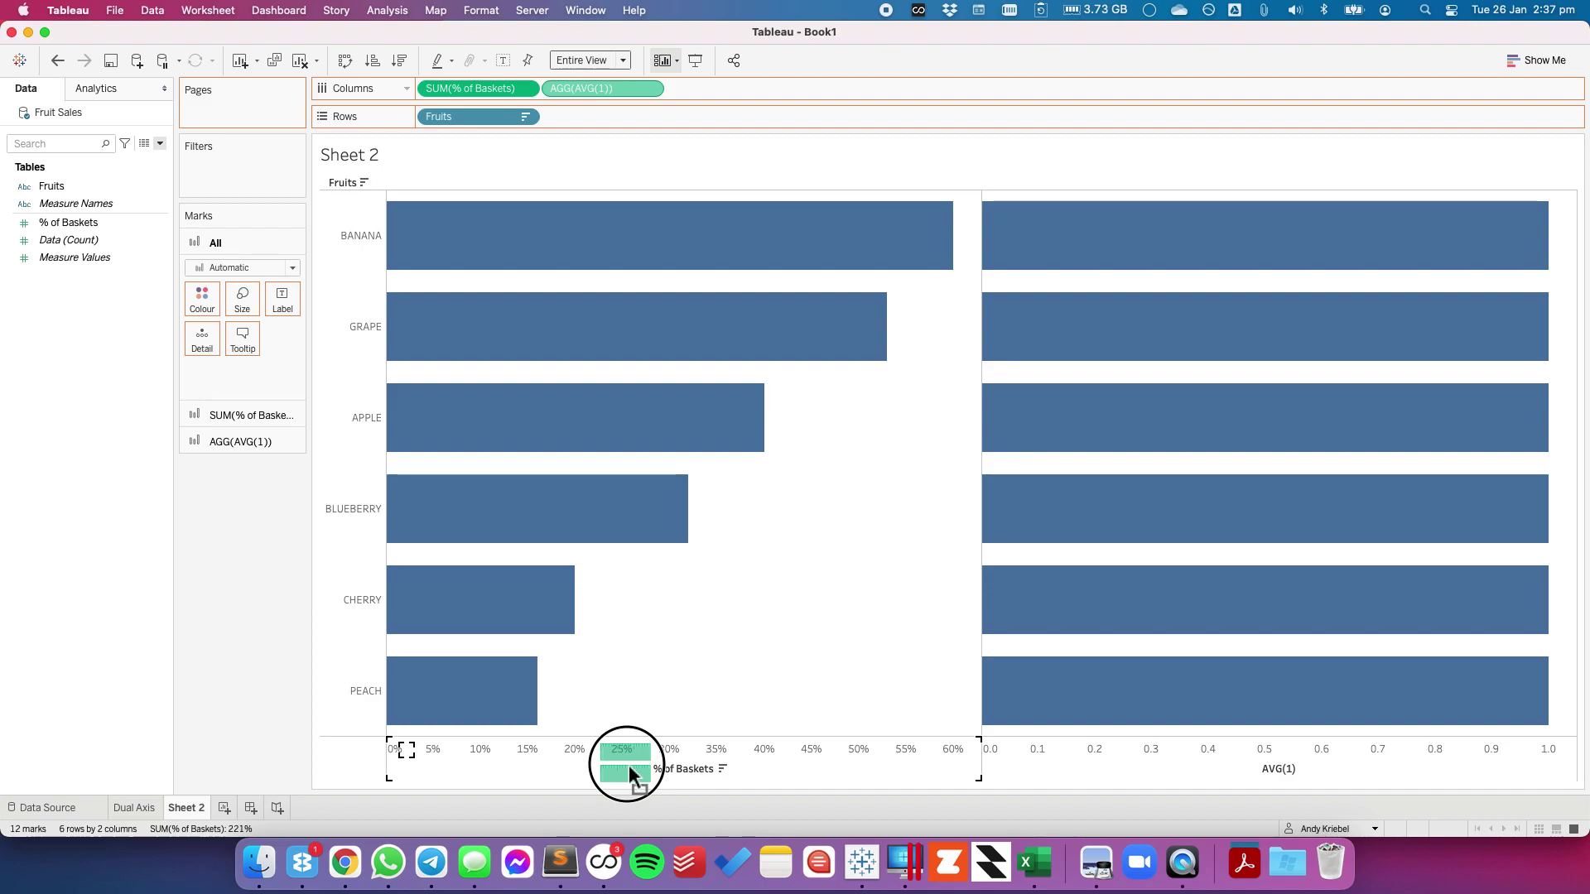
{"action": "left_click_drag", "start_coordinate": [631, 774], "coordinate": [631, 774]}
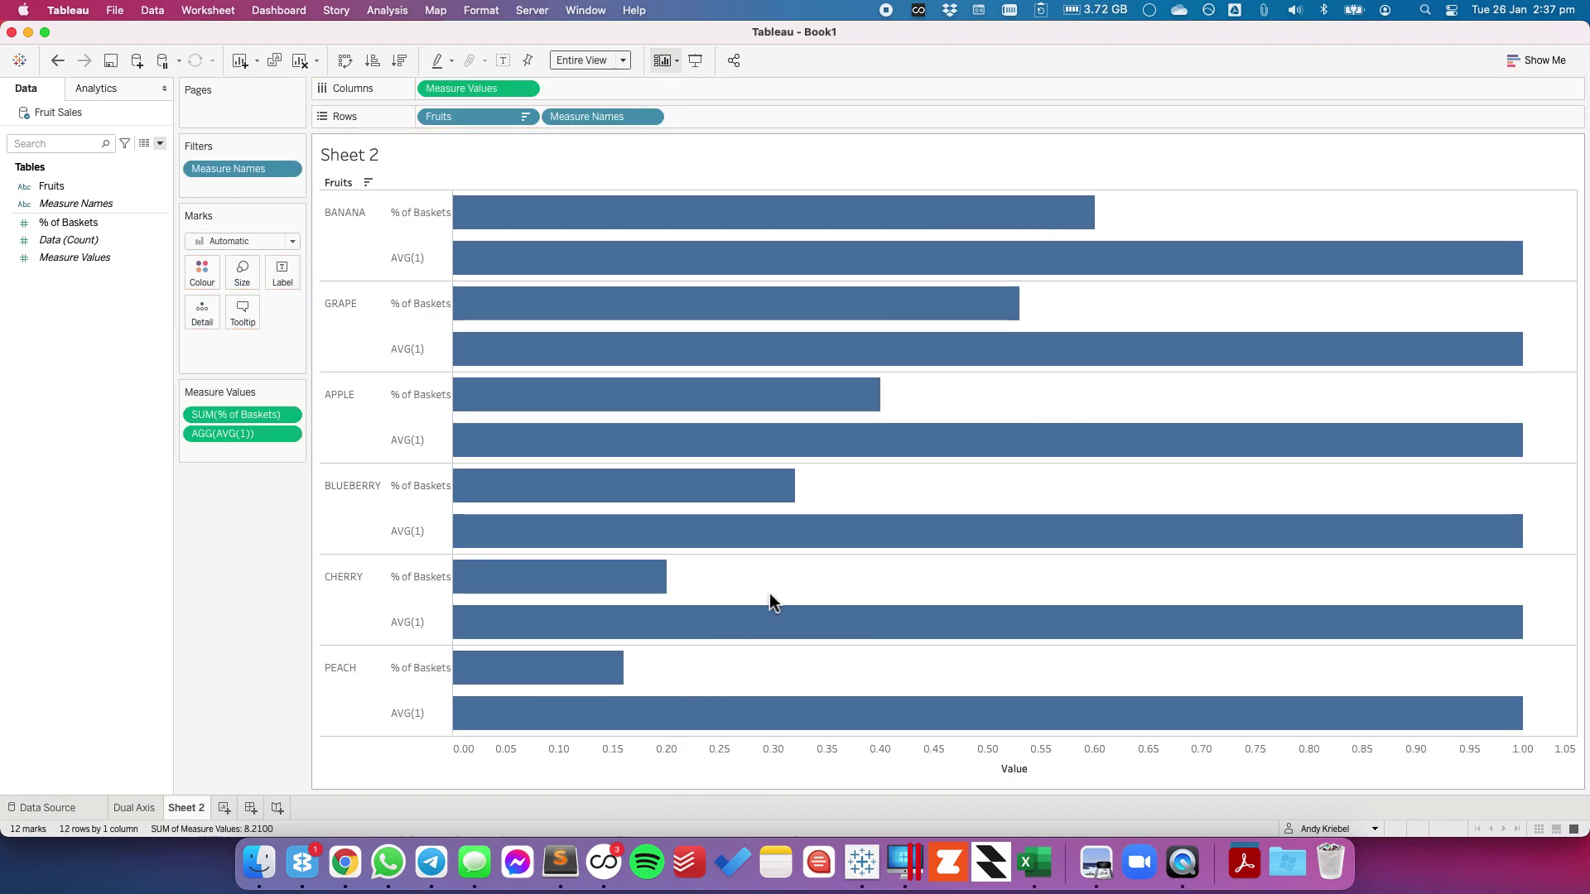
Step: Colour the bars by Measure Names instead of splitting them into rows, and turn mark stacking off
{"action": "left_click_drag", "start_coordinate": [588, 117], "coordinate": [201, 274]}
{"action": "mouse_move", "coordinate": [750, 265]}
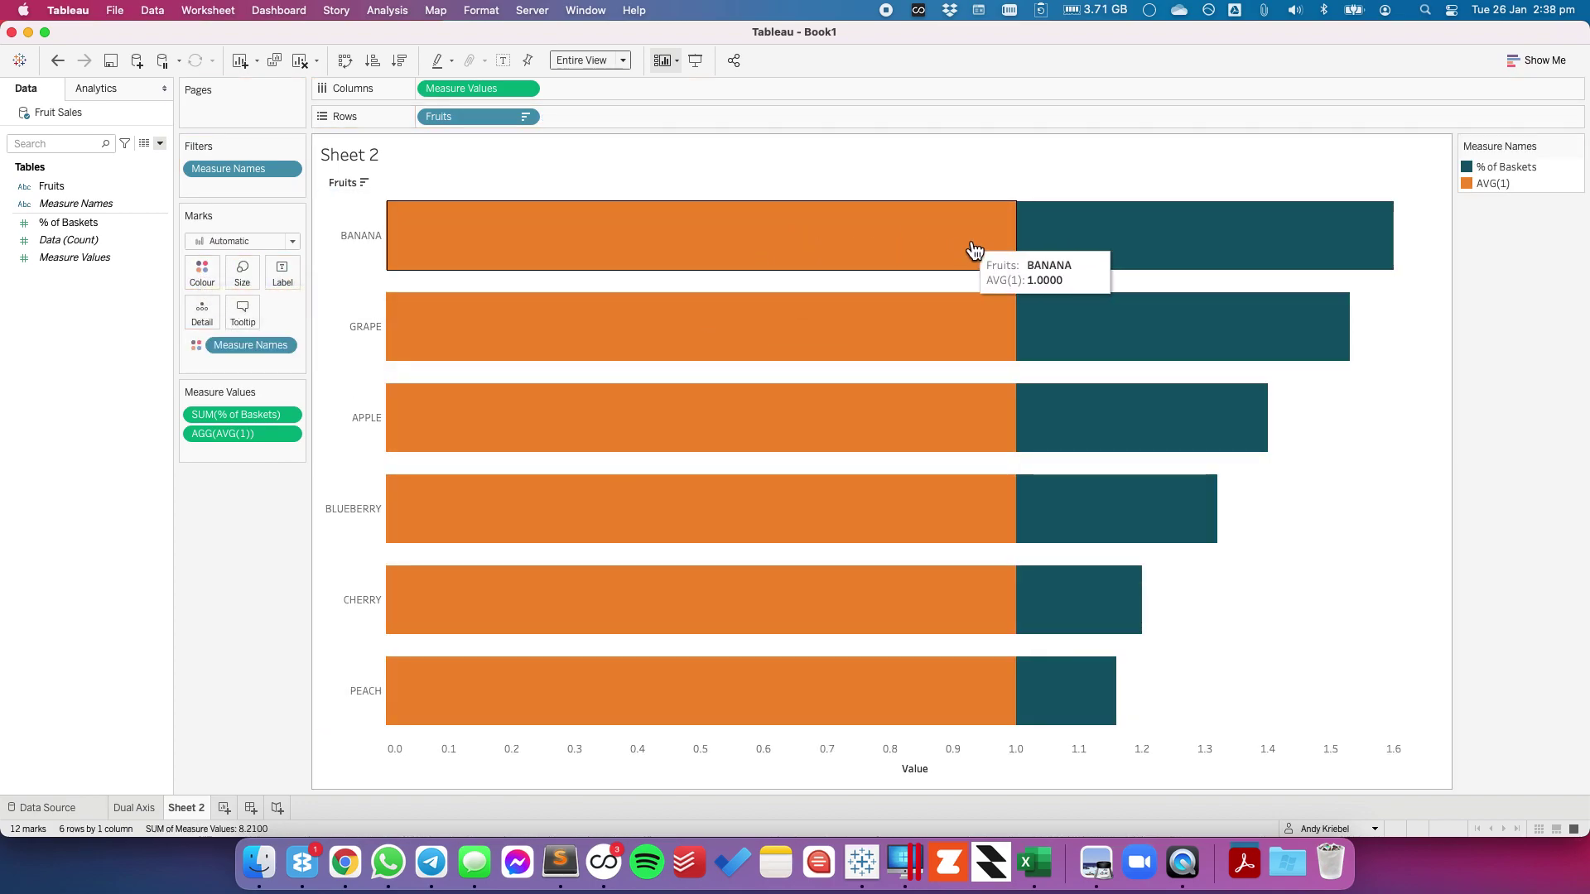
{"action": "left_click", "coordinate": [376, 13]}
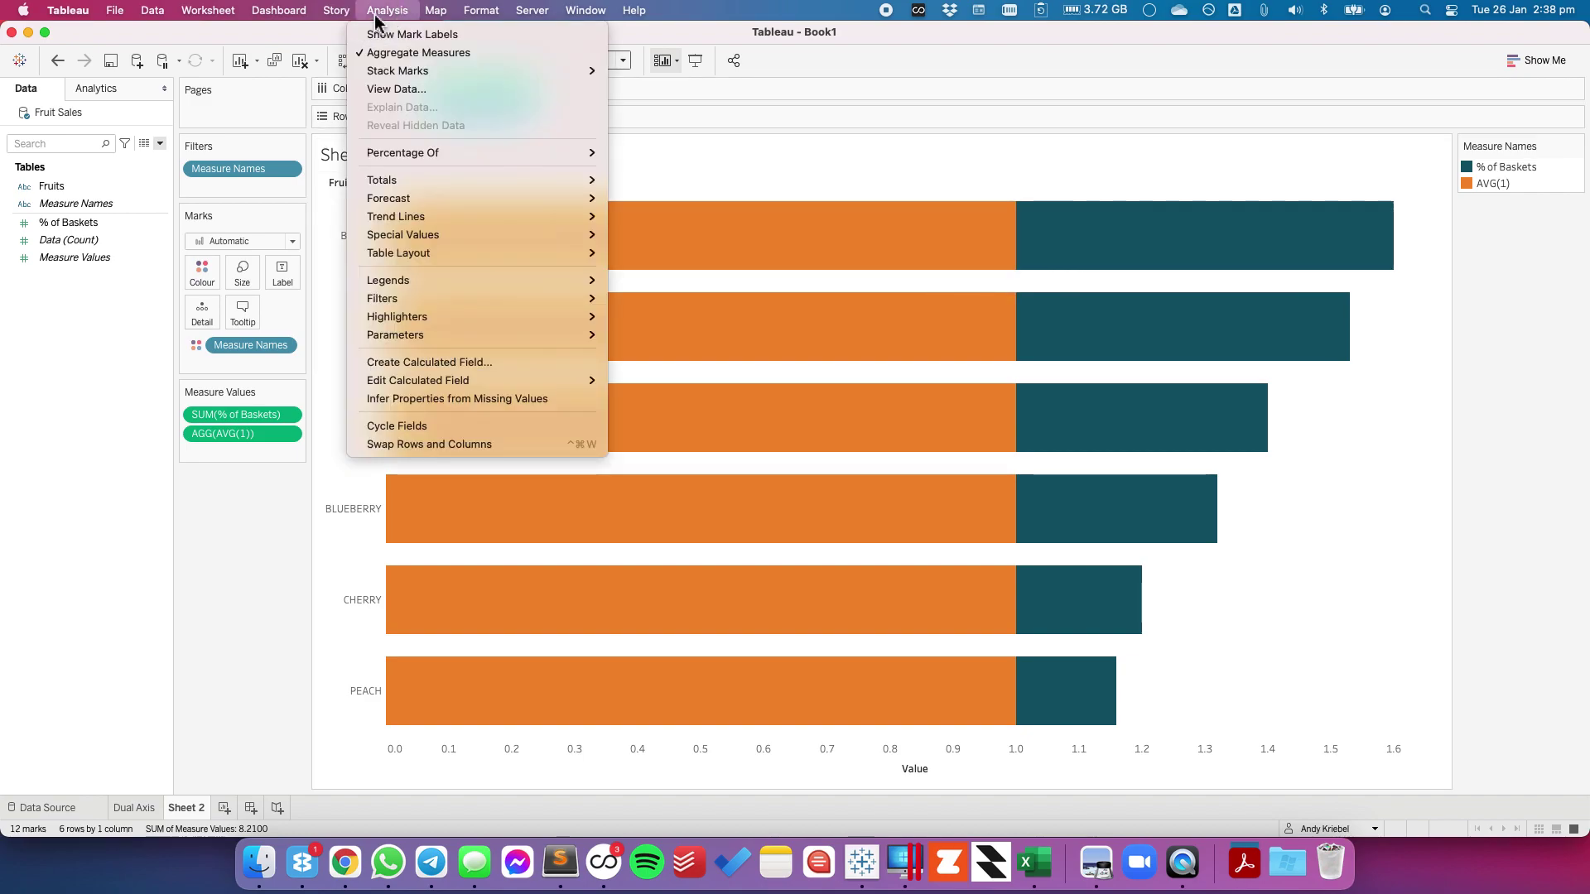
{"action": "mouse_move", "coordinate": [400, 72]}
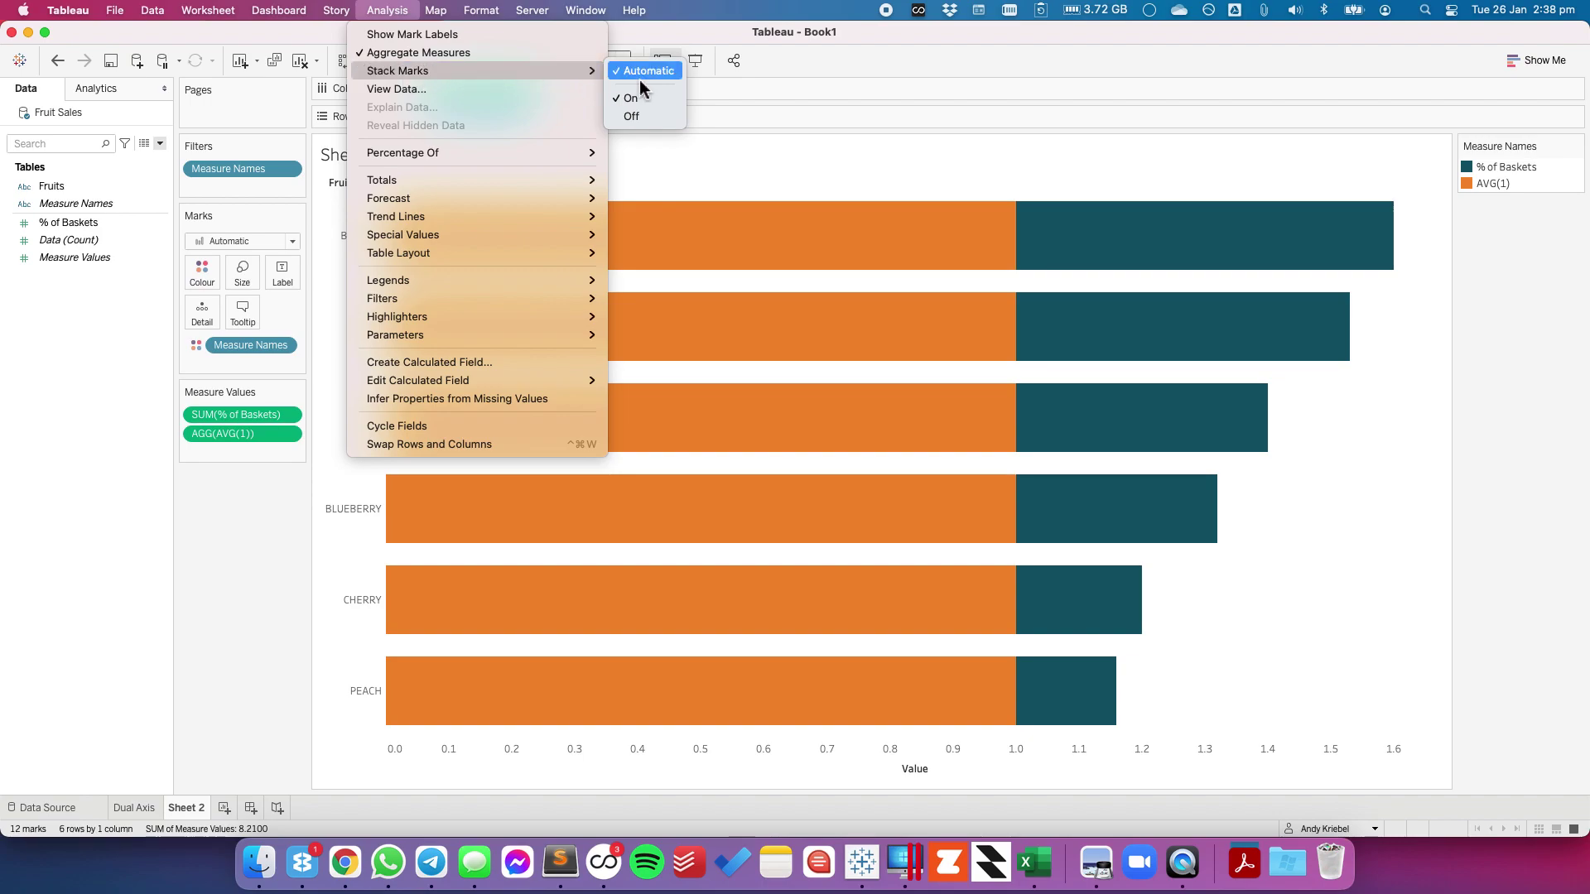
{"action": "left_click", "coordinate": [660, 122]}
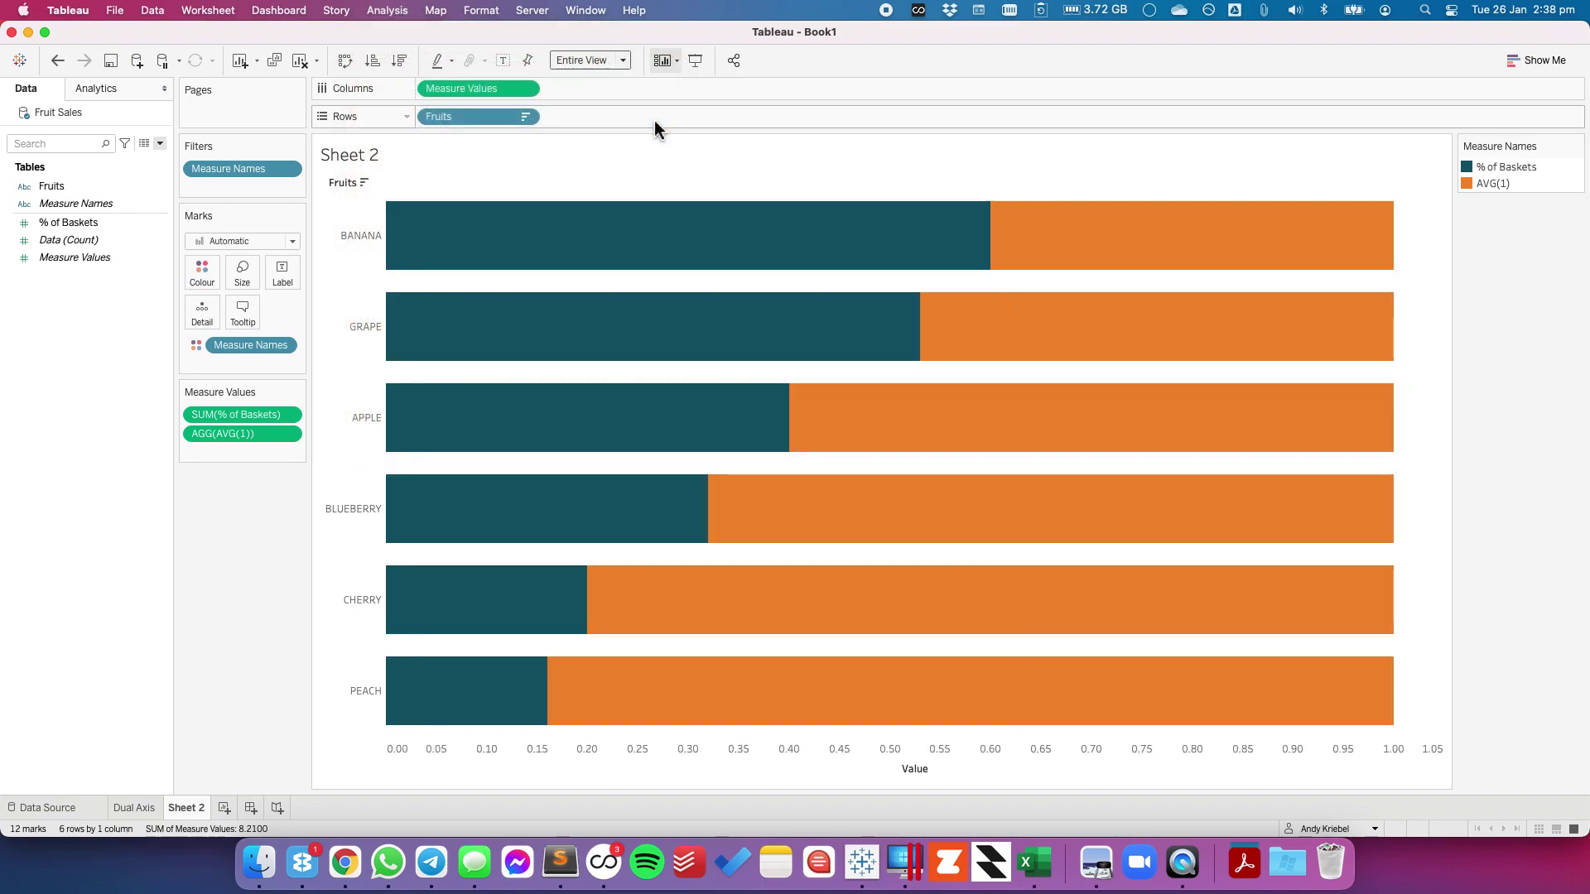
Step: Recolour the AVG(1) bars light grey using the Seattle Greys palette
{"action": "left_click", "coordinate": [206, 271]}
{"action": "left_click", "coordinate": [255, 328]}
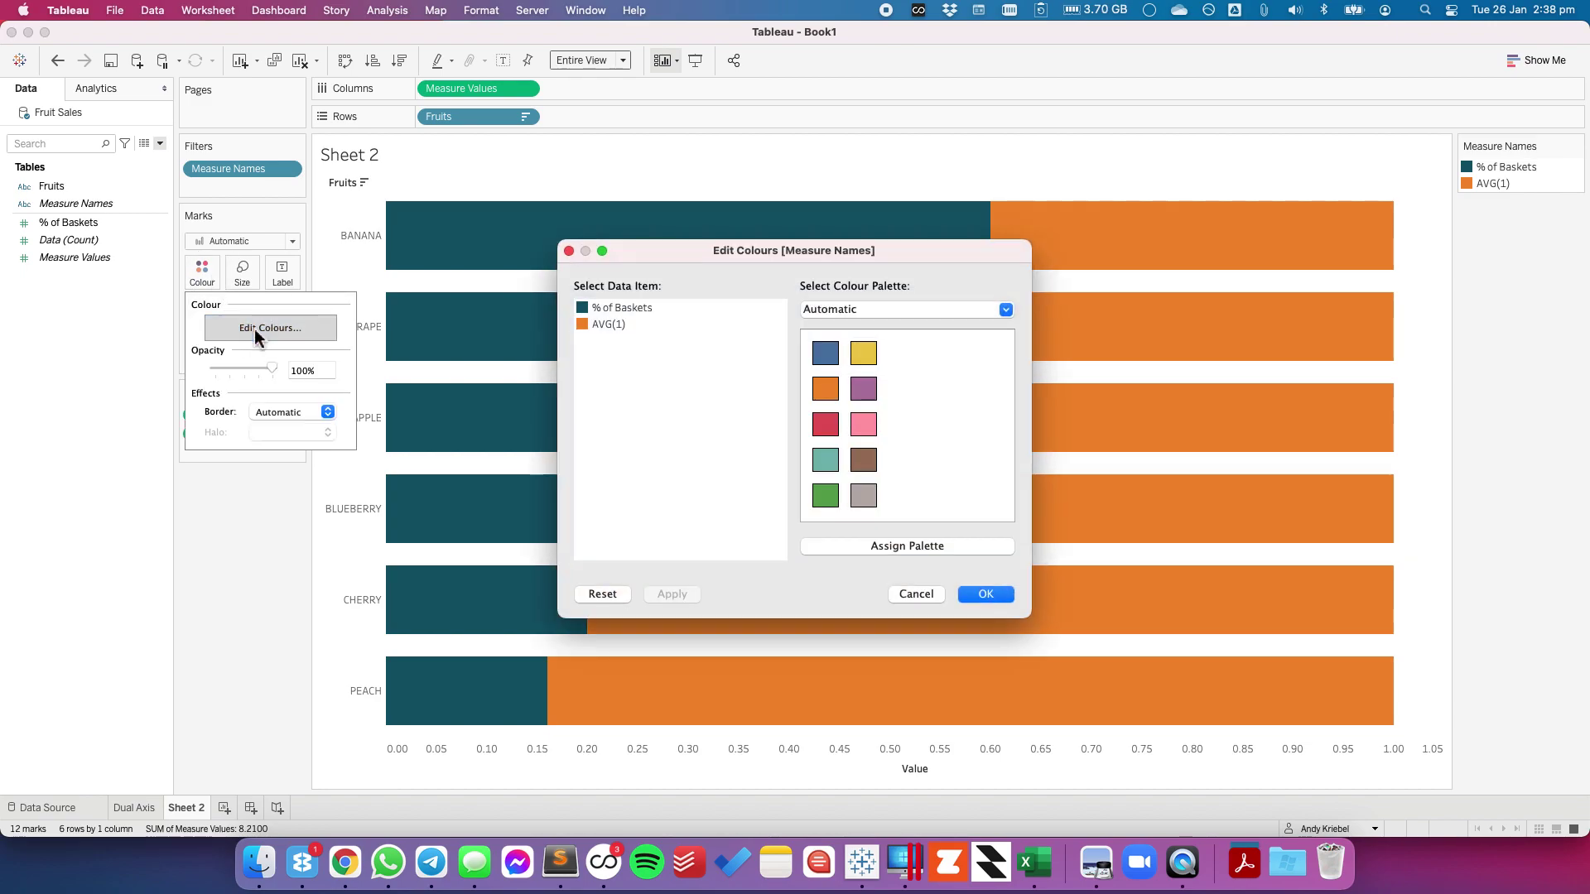
{"action": "left_click", "coordinate": [888, 310]}
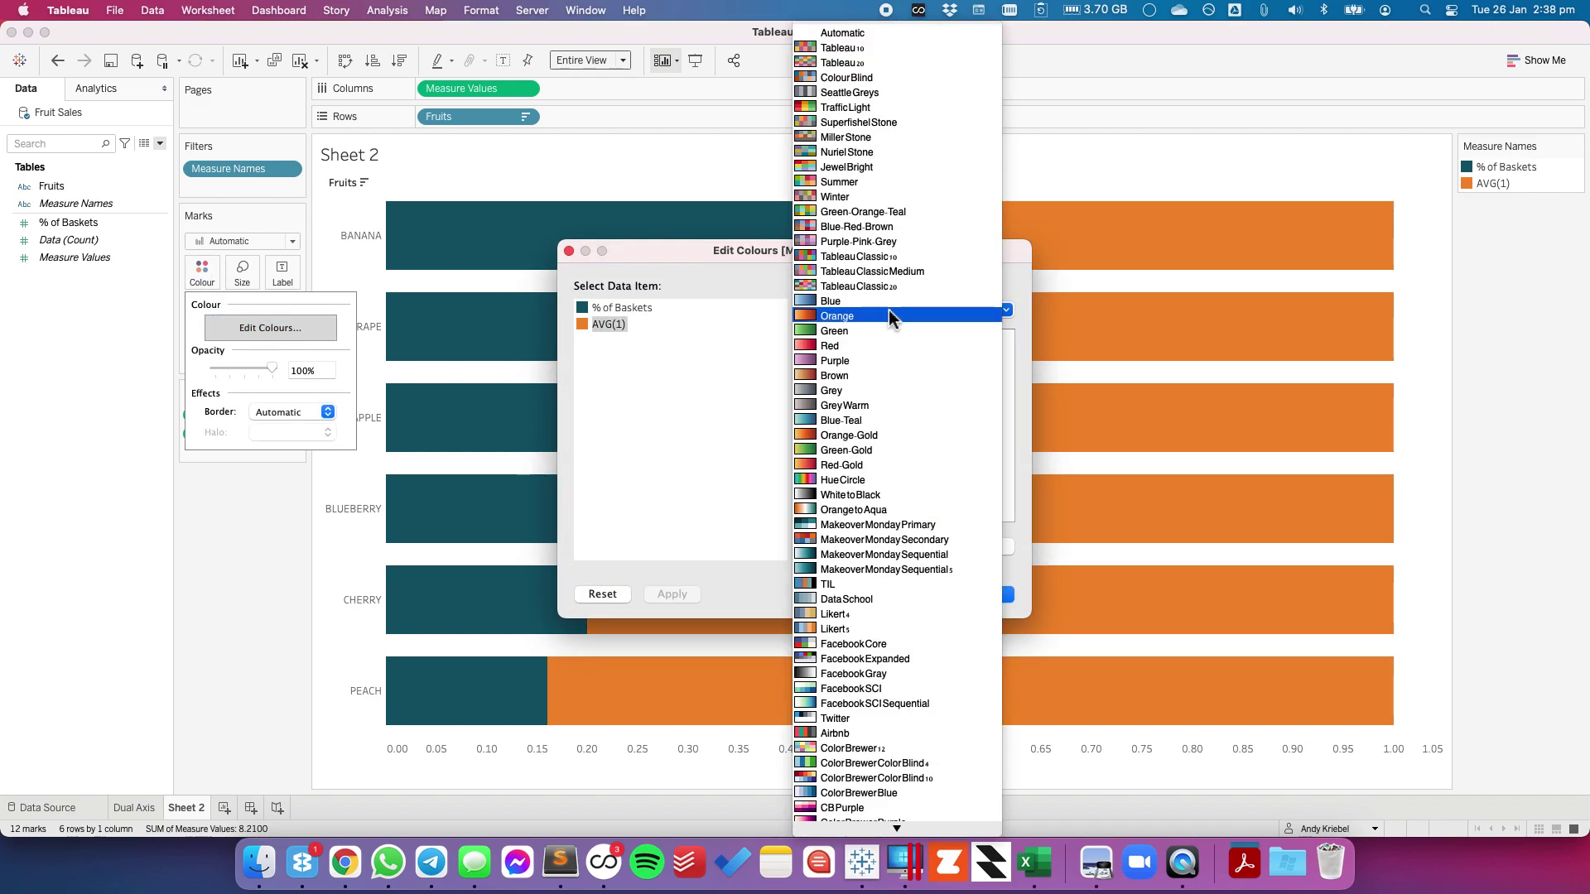
{"action": "left_click", "coordinate": [862, 91]}
{"action": "left_click", "coordinate": [825, 460]}
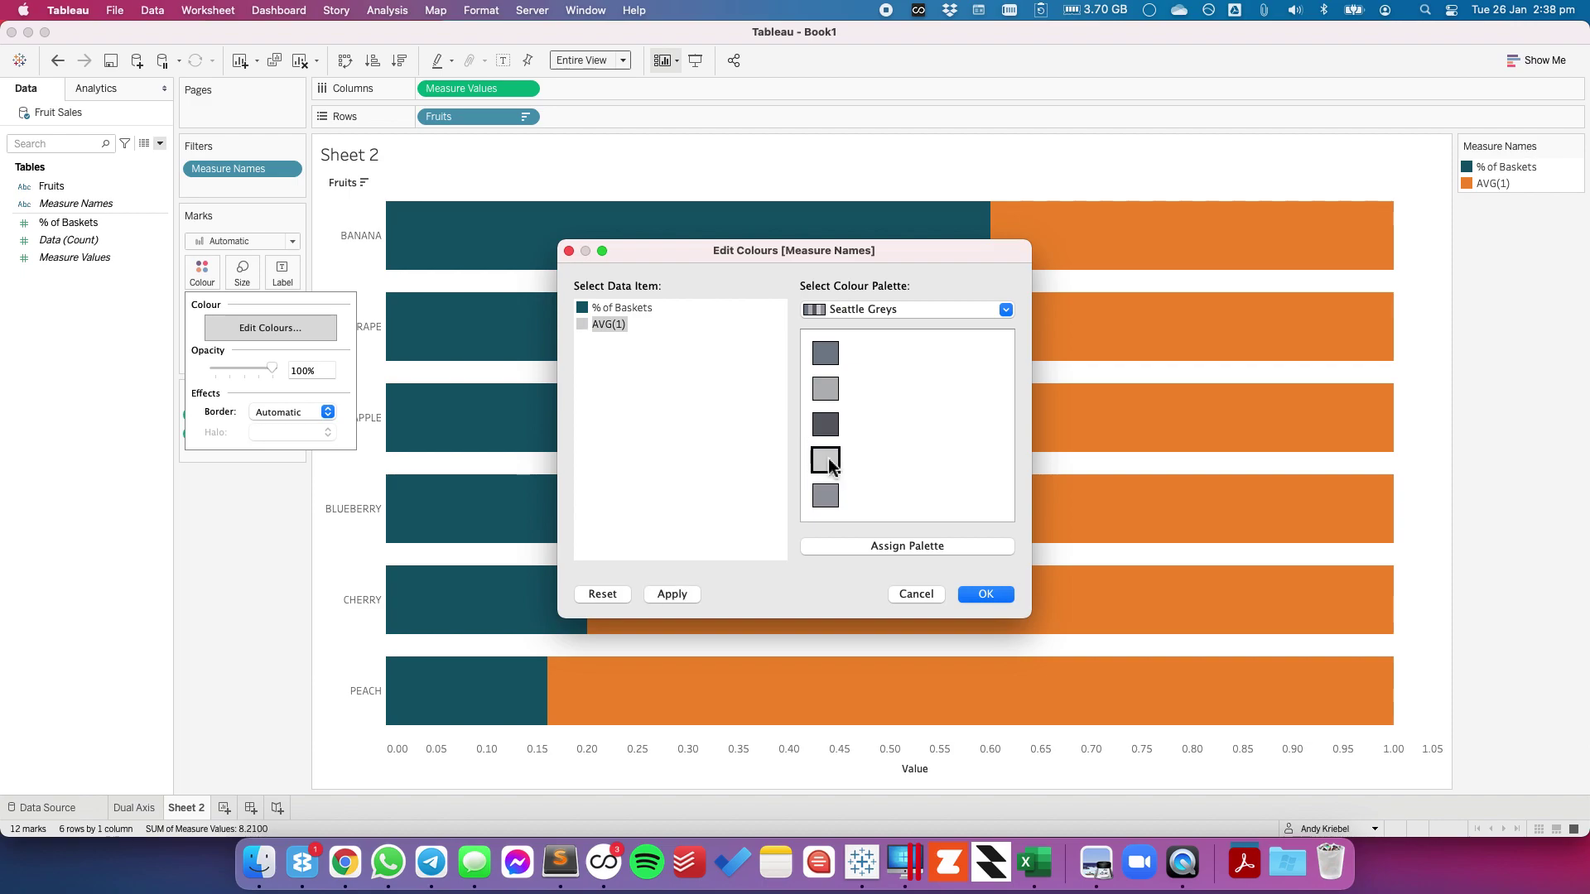
{"action": "left_click", "coordinate": [985, 593]}
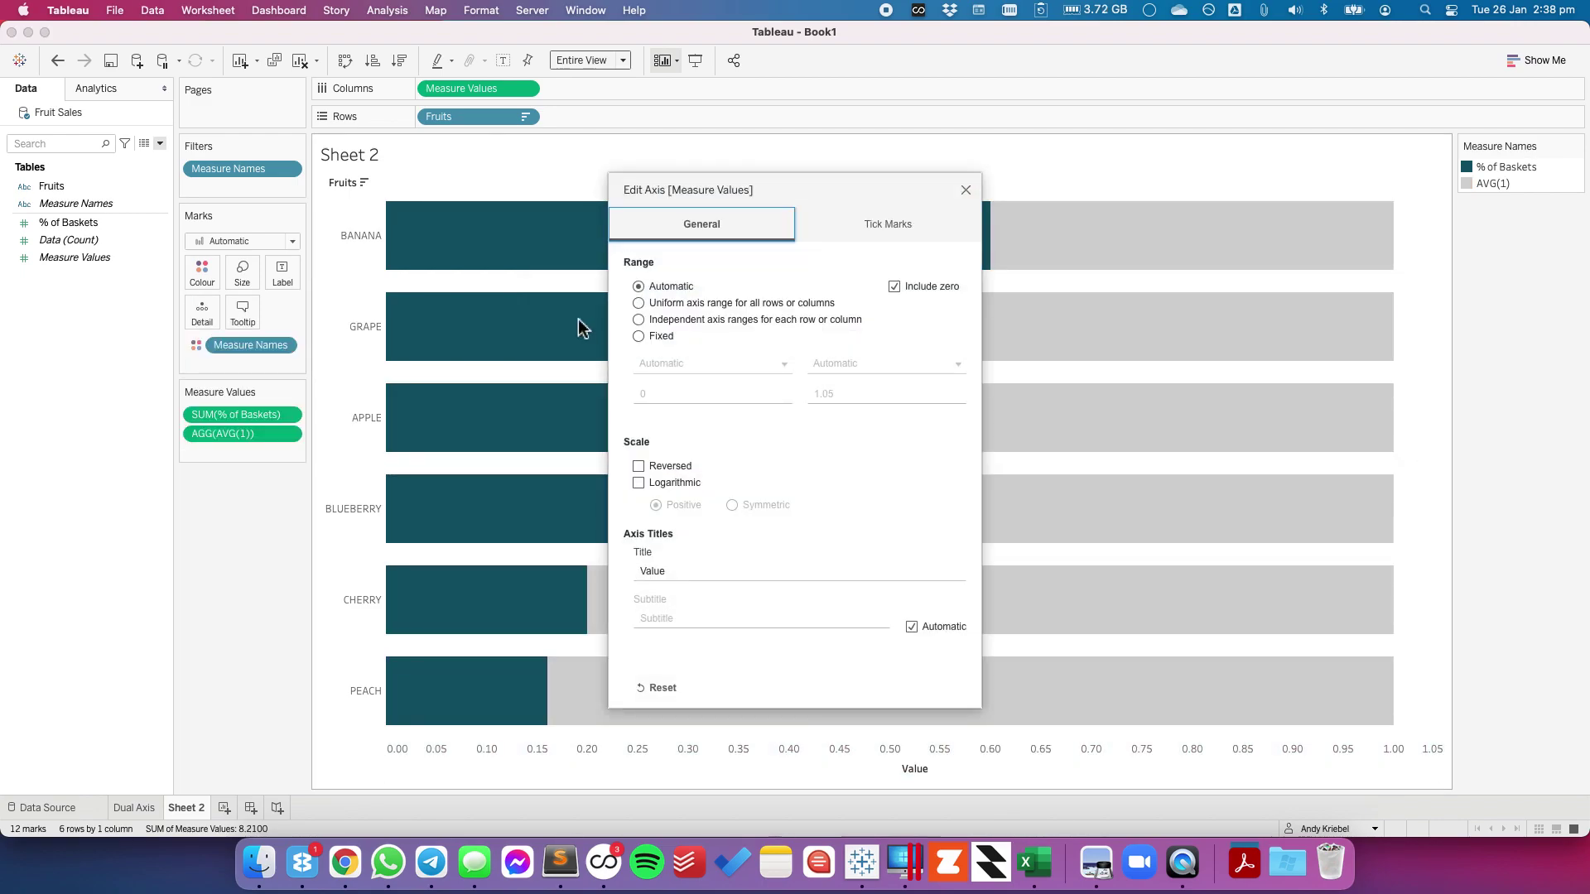
Step: Fix the Measure Values axis range to end at 1
{"action": "left_click", "coordinate": [640, 337]}
{"action": "double_click", "coordinate": [842, 395]}
{"action": "type", "text": "1"}
{"action": "key", "text": "Return"}
{"action": "left_click", "coordinate": [966, 190]}
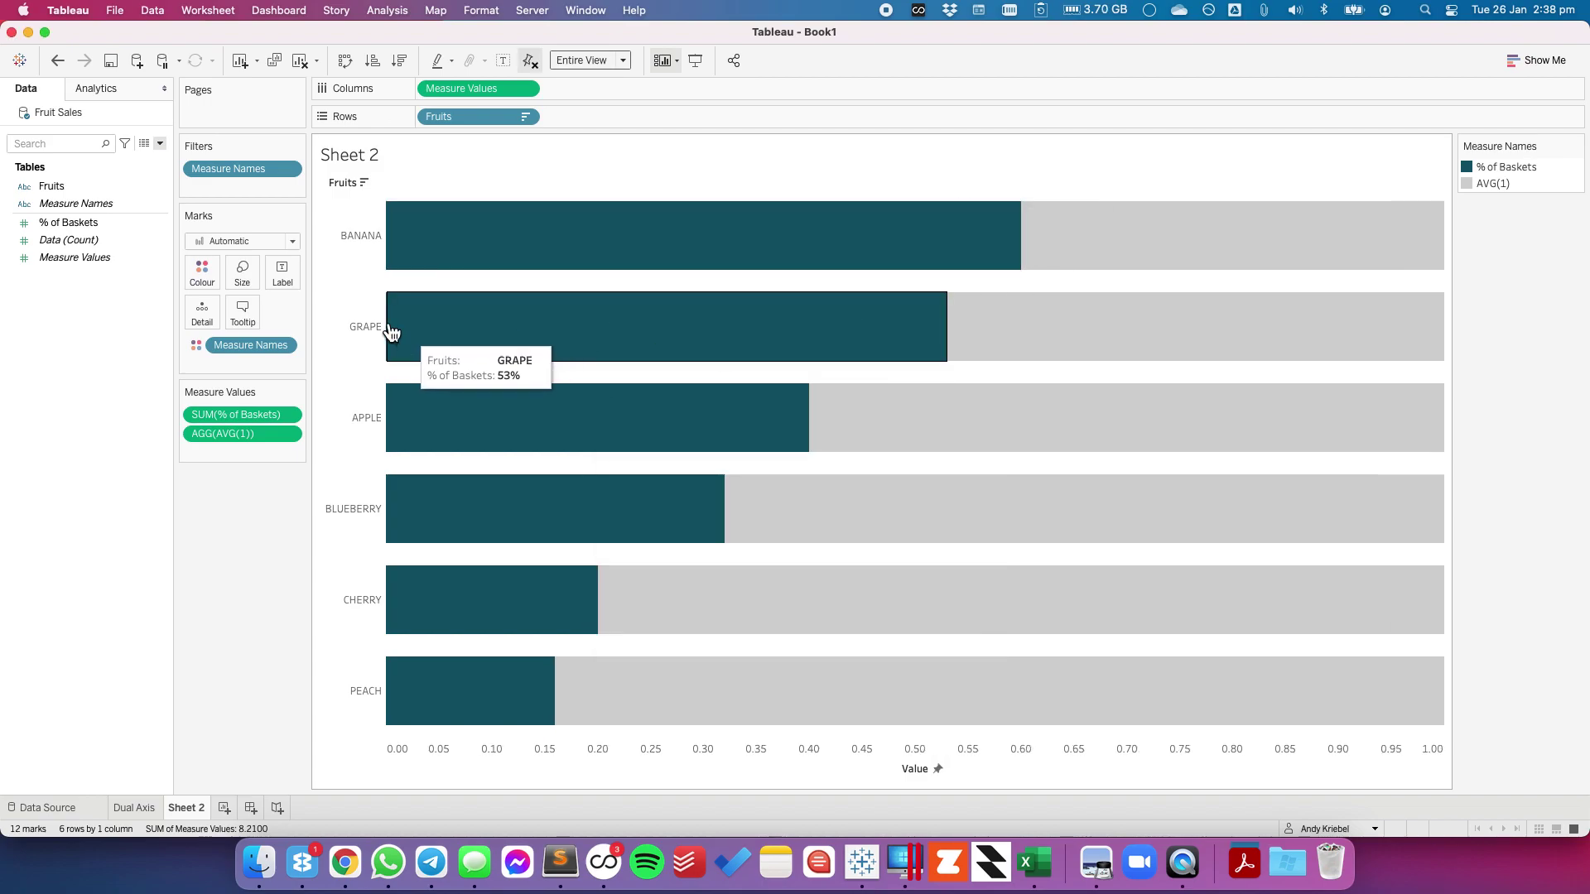
{"action": "left_click", "coordinate": [283, 273]}
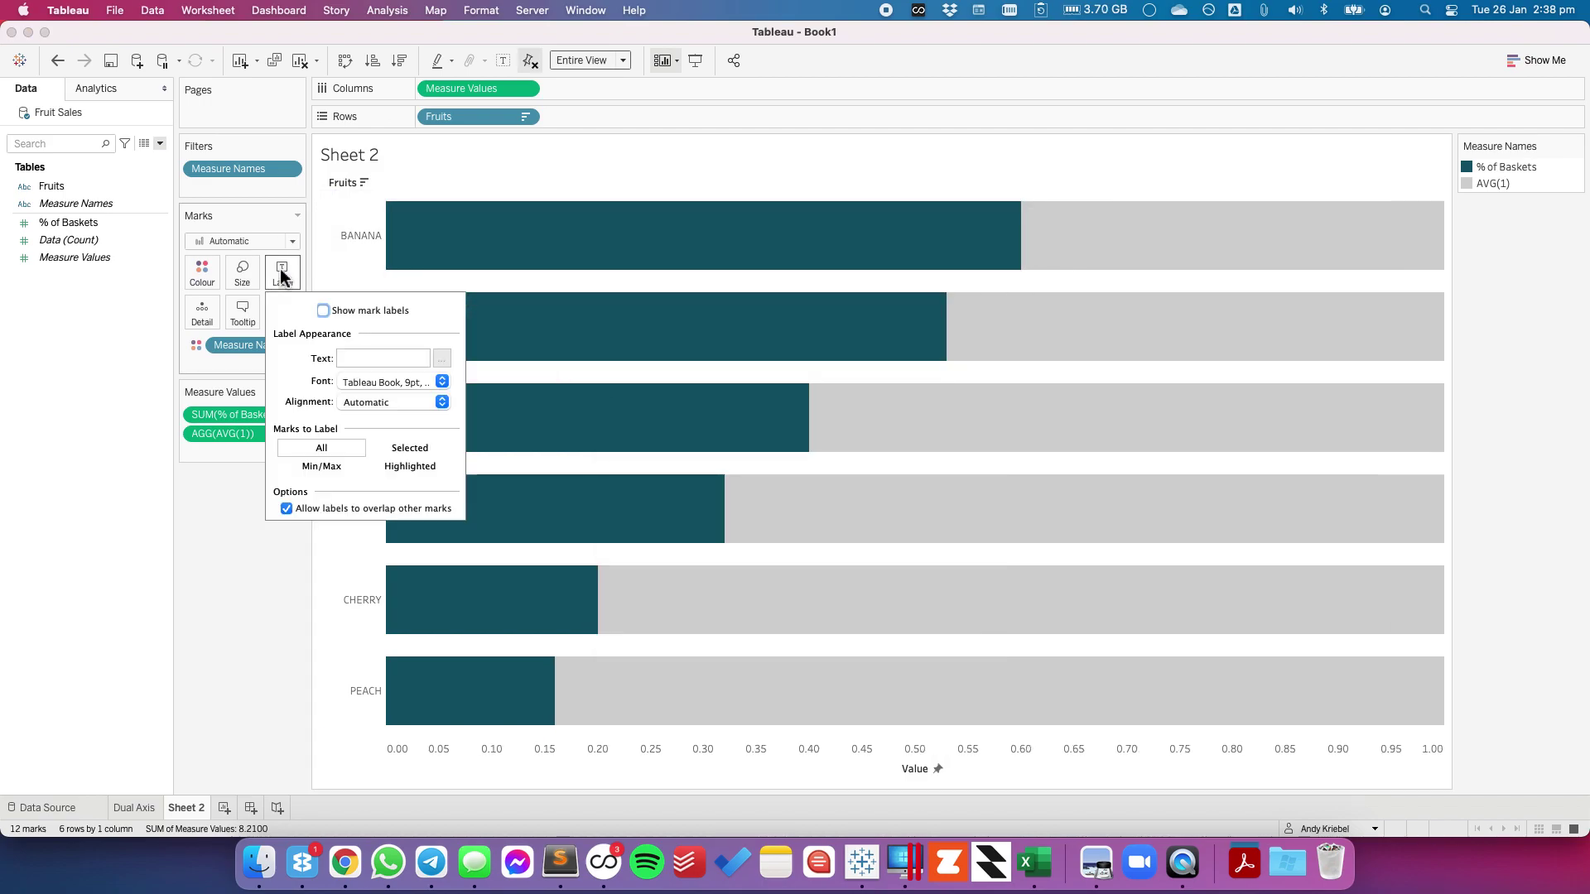
{"action": "left_click", "coordinate": [323, 311]}
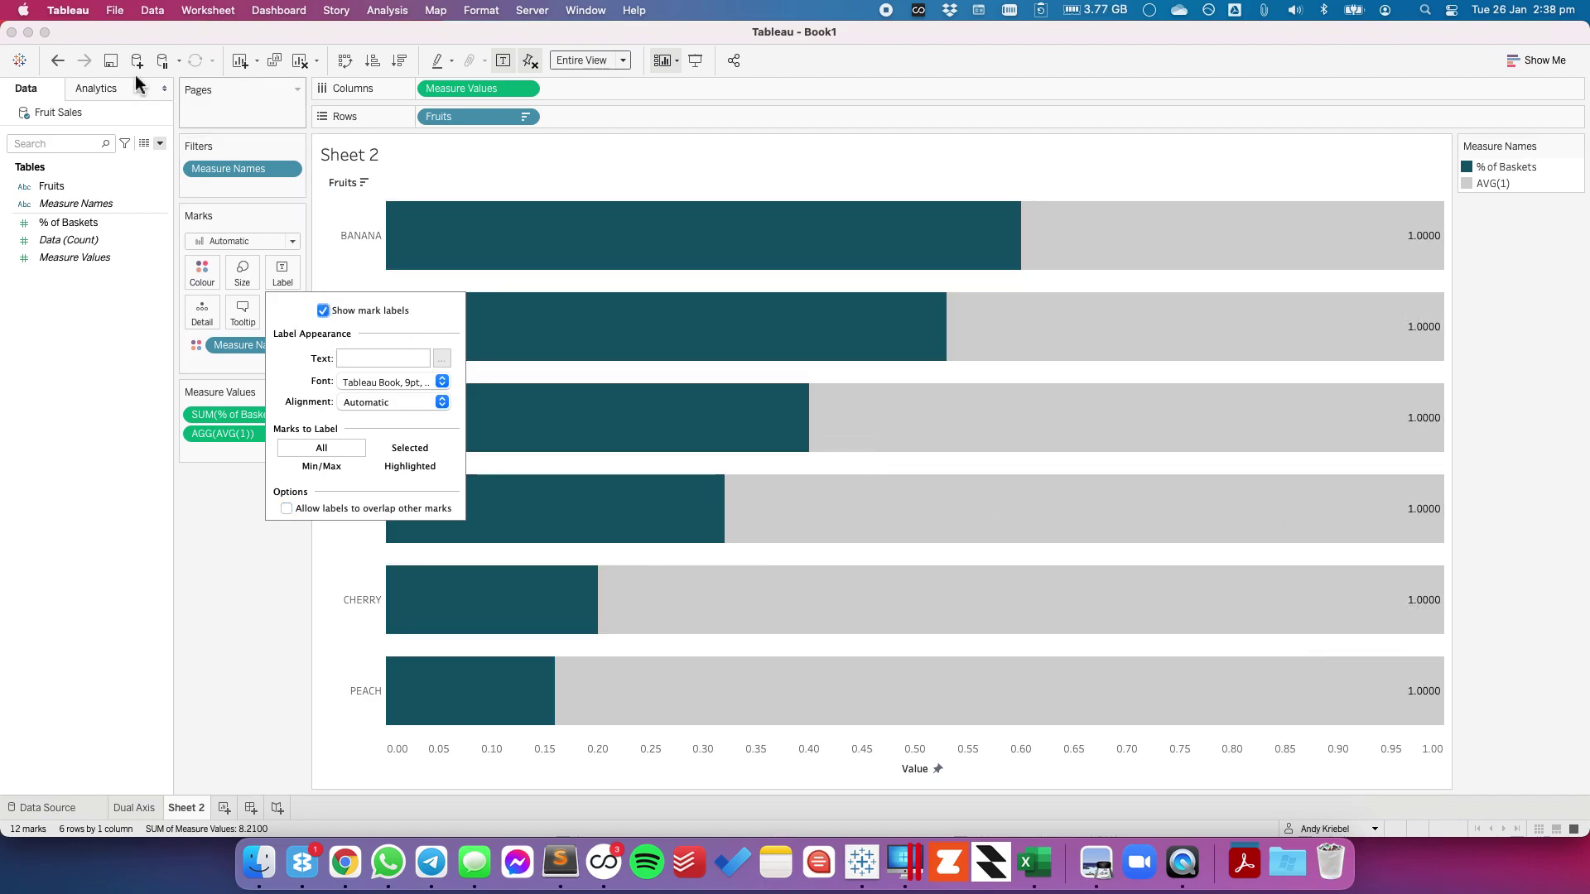
{"action": "left_click", "coordinate": [59, 62]}
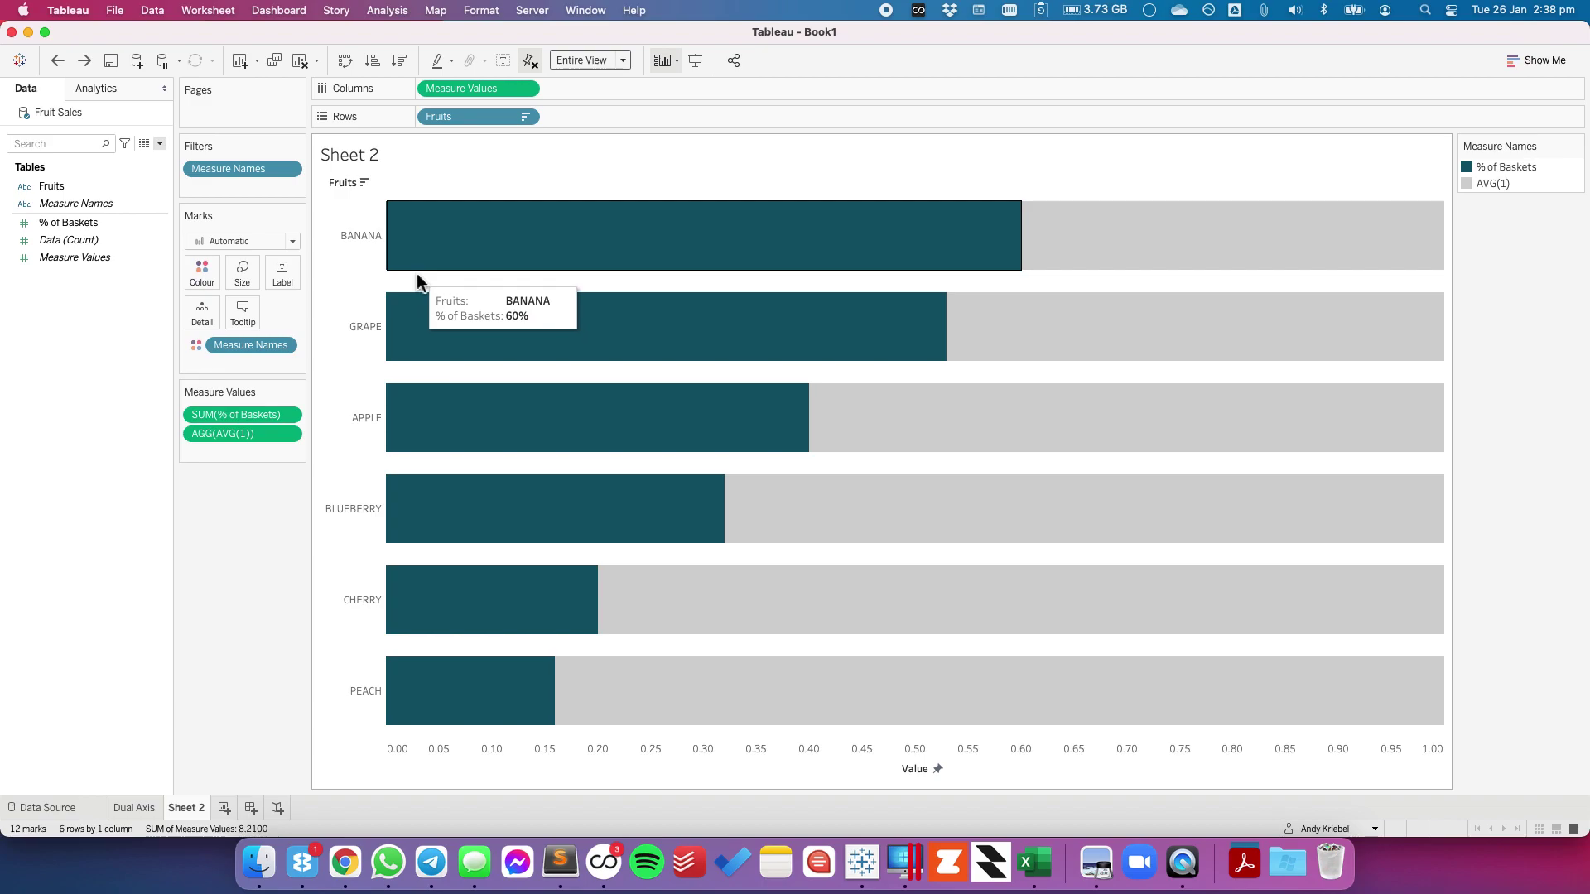
Step: Label the bars with % of Baskets and align the labels horizontally to the left
{"action": "left_click_drag", "start_coordinate": [83, 222], "coordinate": [282, 277]}
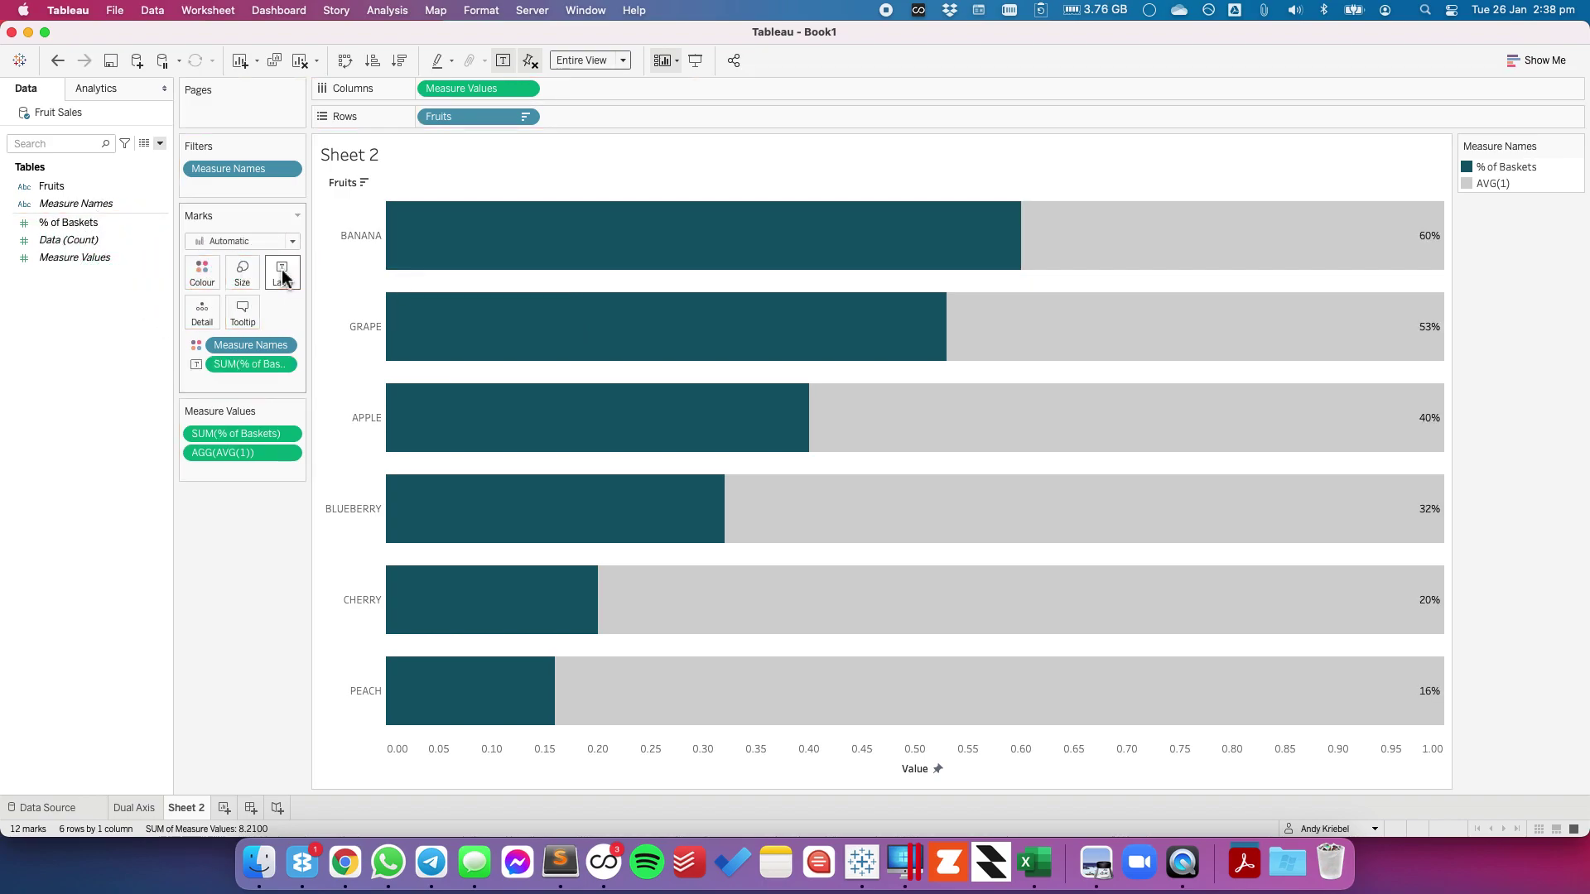
{"action": "left_click", "coordinate": [283, 277]}
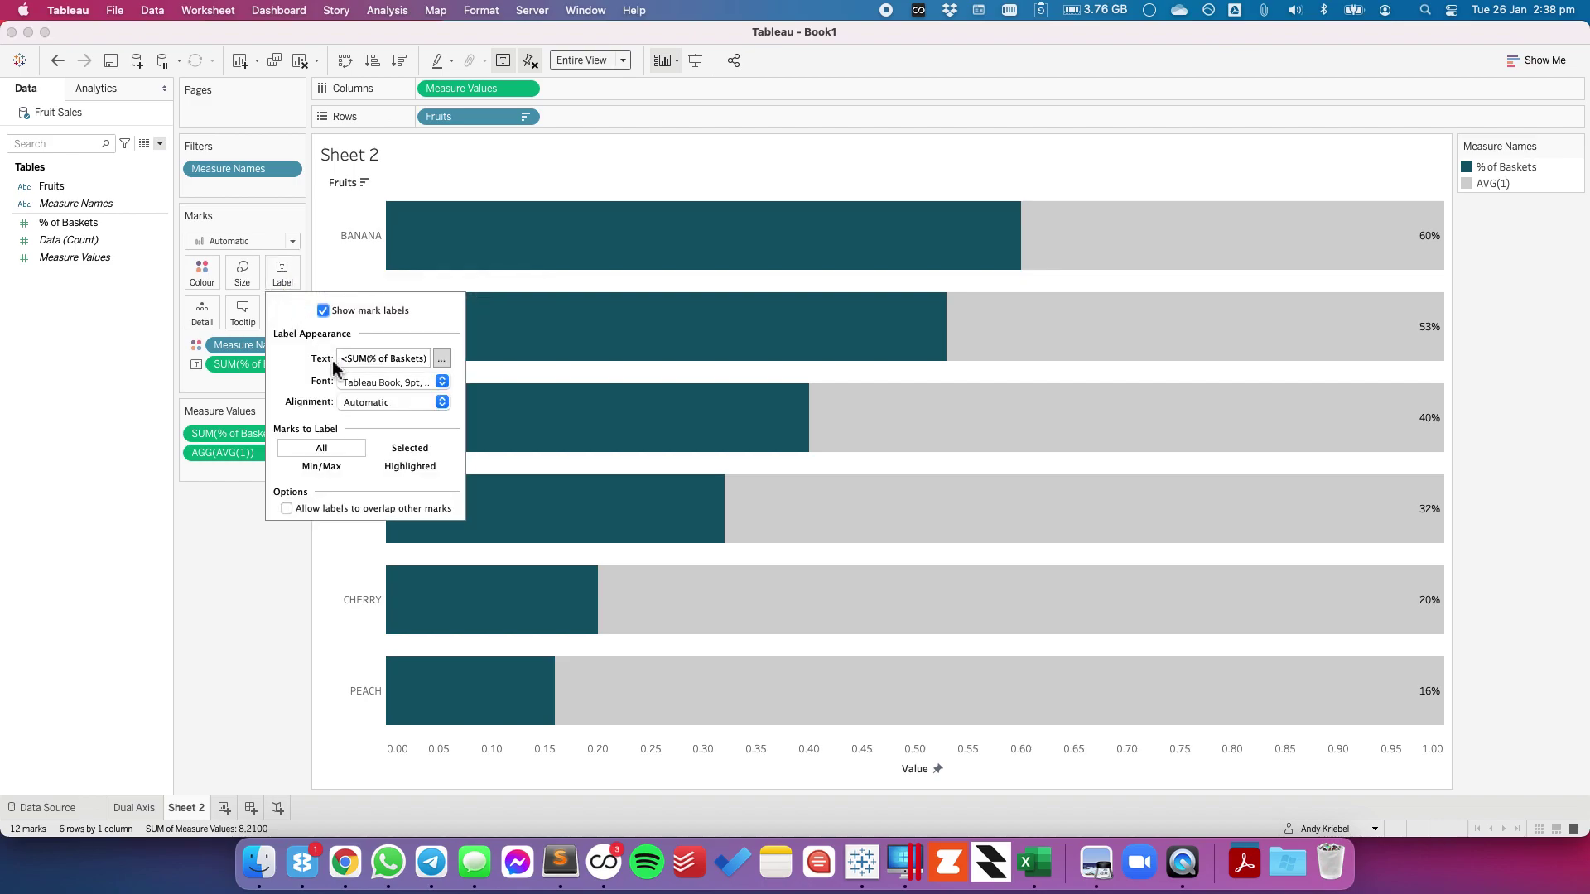
{"action": "left_click", "coordinate": [359, 404]}
{"action": "left_click", "coordinate": [361, 479]}
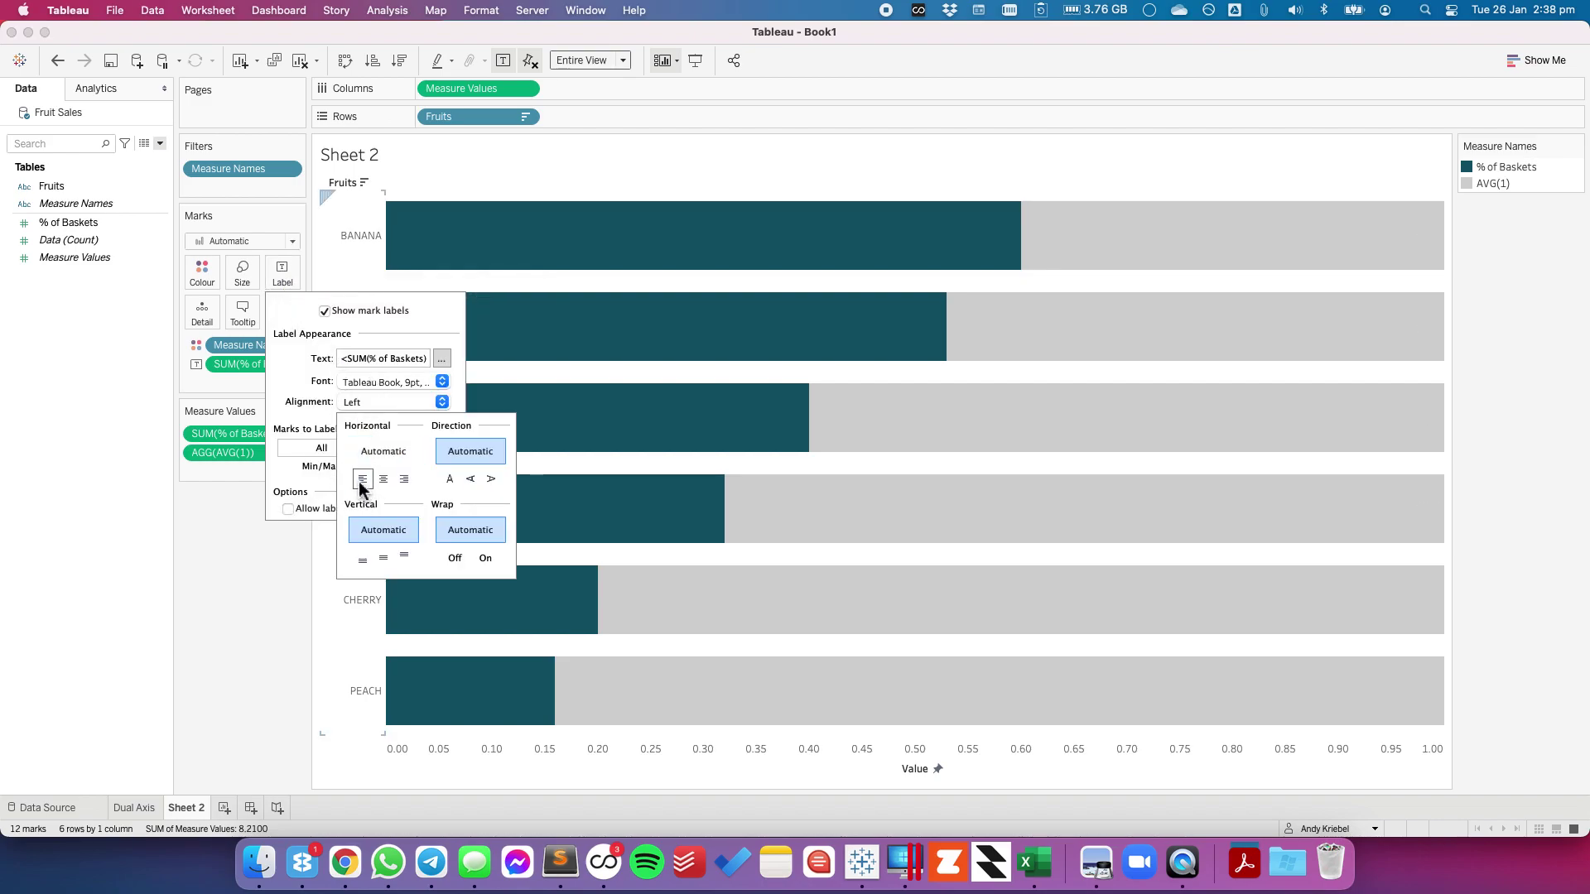
Step: Format the bar labels in white at size 12 and allow them to overlap other marks
{"action": "left_click", "coordinate": [373, 383]}
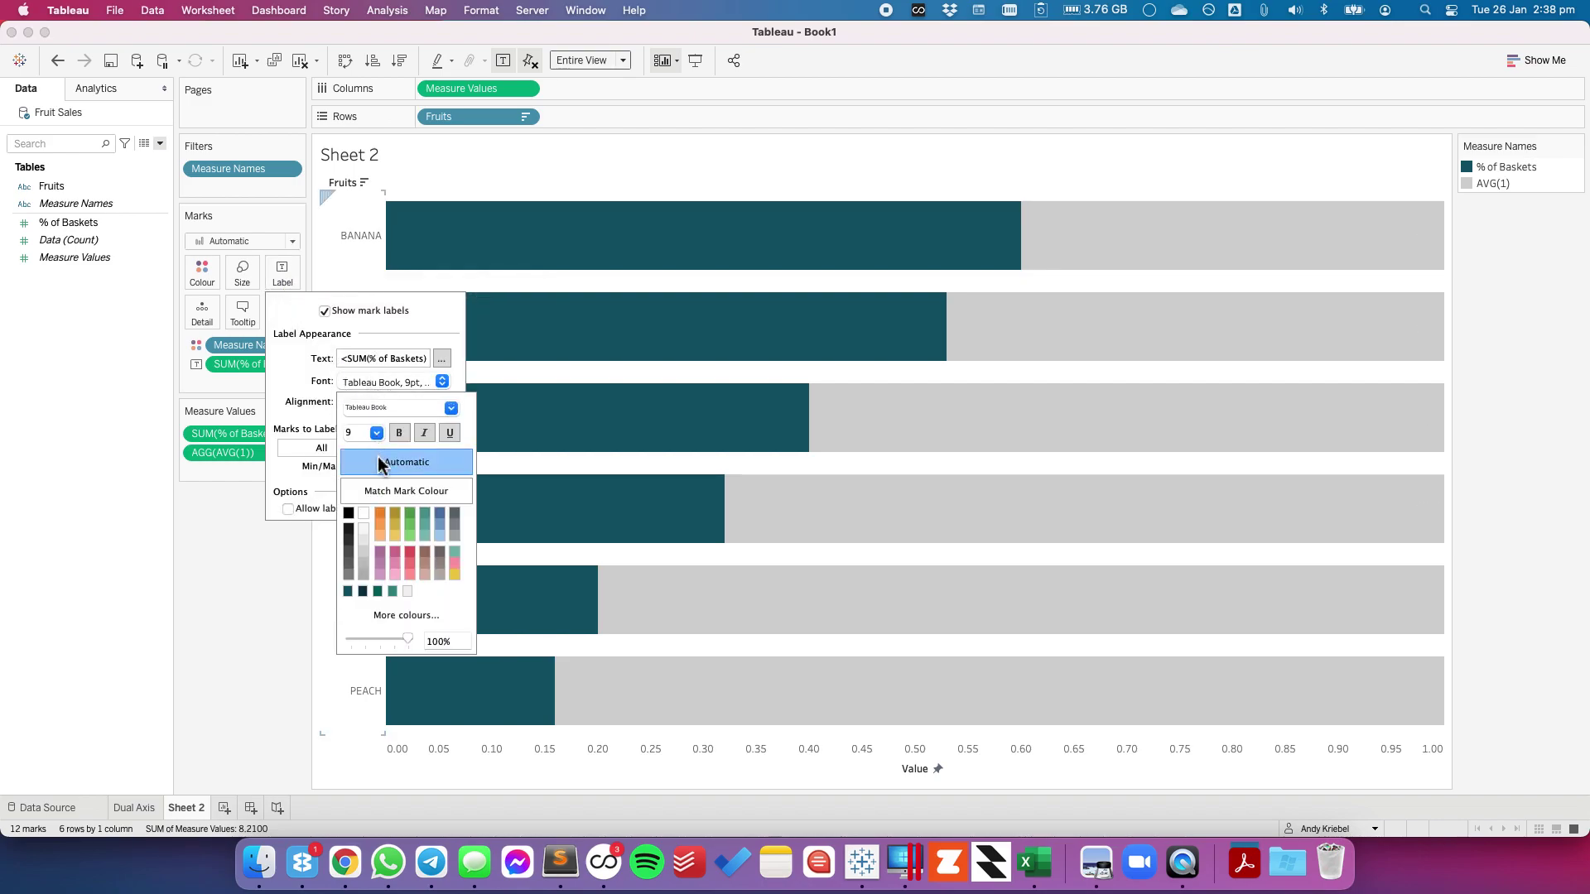
{"action": "left_click", "coordinate": [364, 514]}
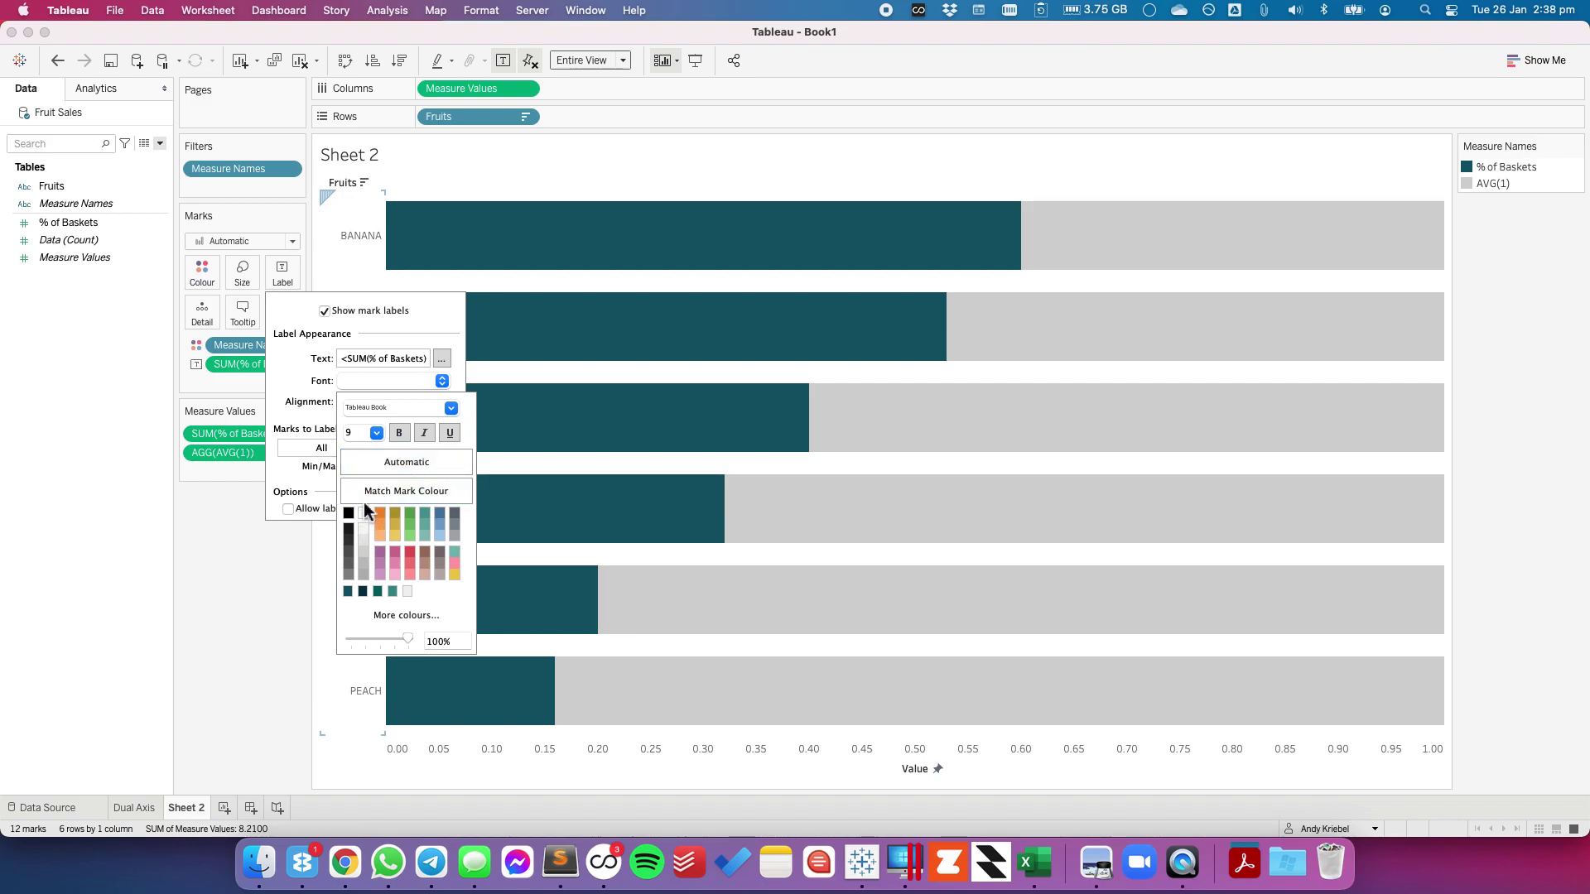
{"action": "left_click", "coordinate": [299, 441]}
{"action": "left_click", "coordinate": [286, 510]}
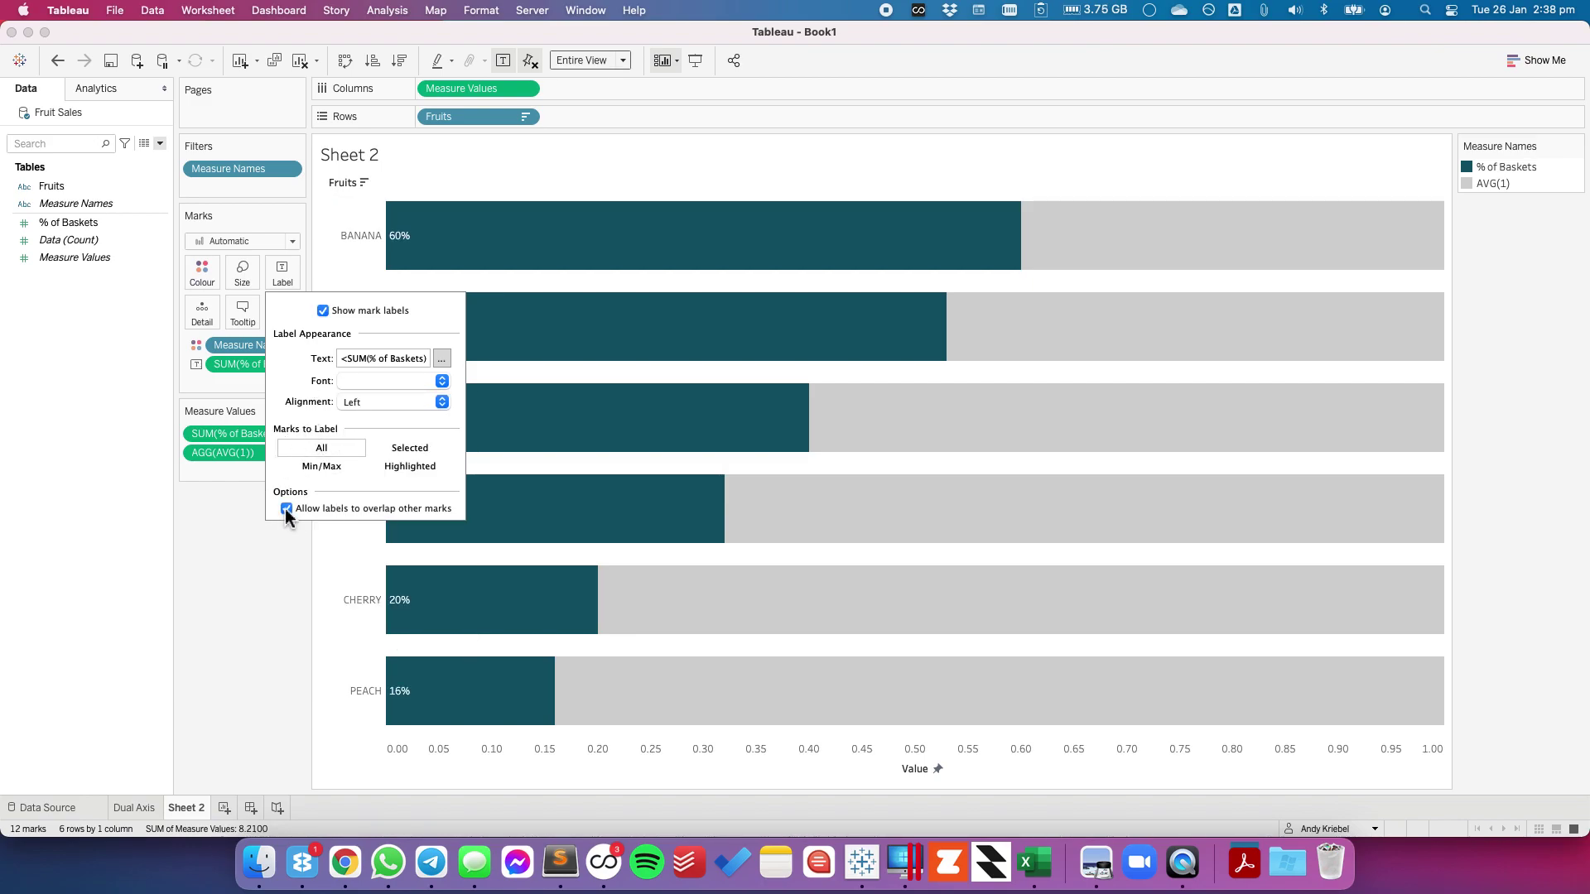
{"action": "left_click", "coordinate": [379, 383]}
{"action": "left_click", "coordinate": [376, 433]}
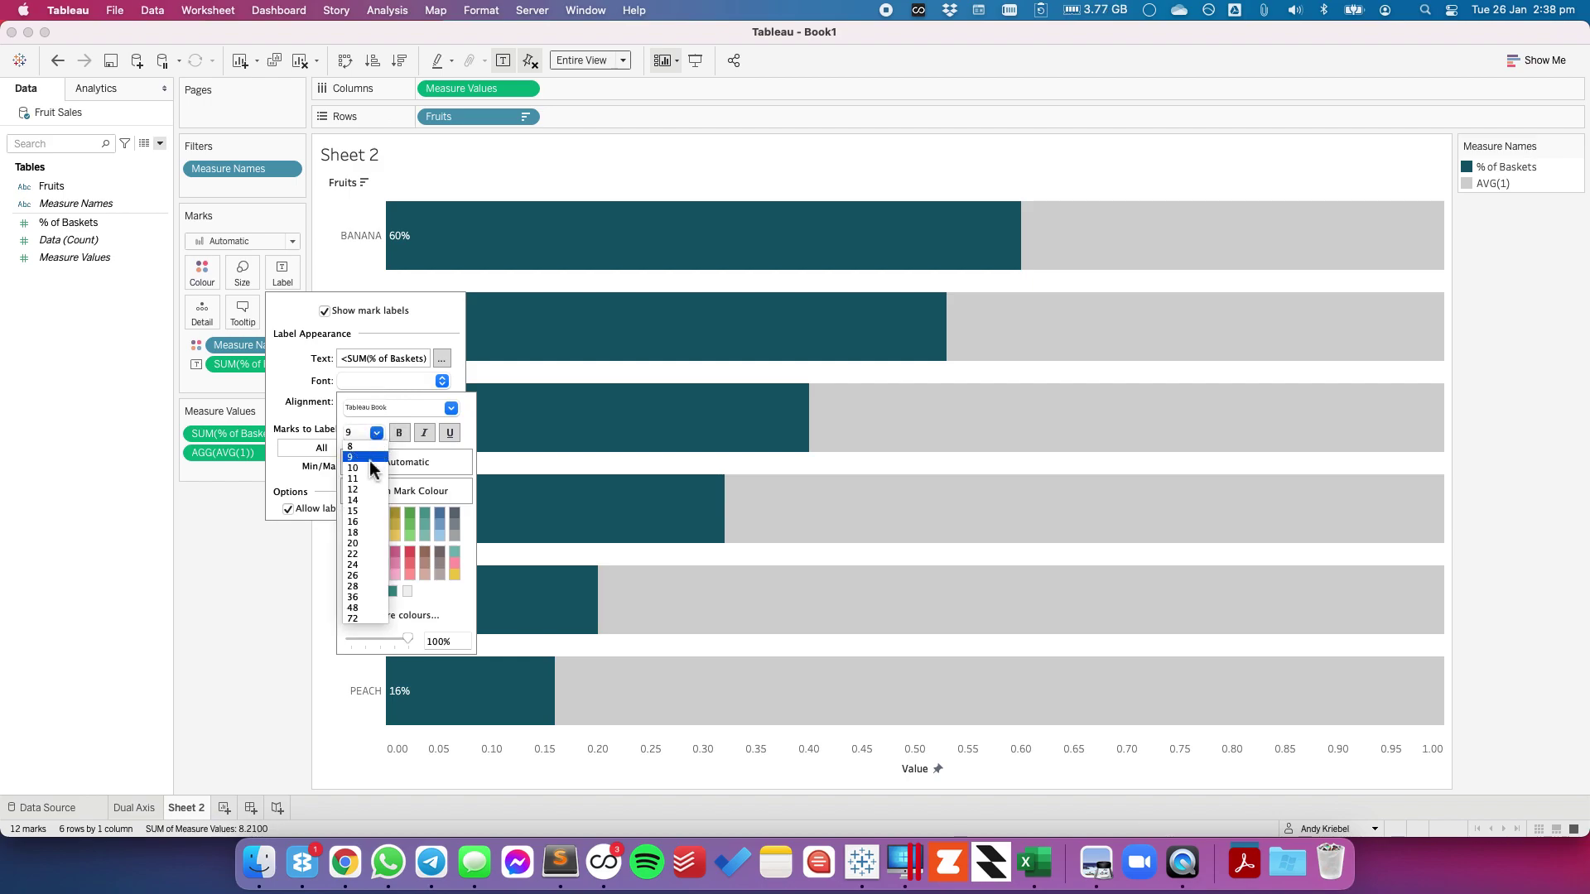
{"action": "left_click", "coordinate": [364, 489]}
{"action": "left_click", "coordinate": [236, 633]}
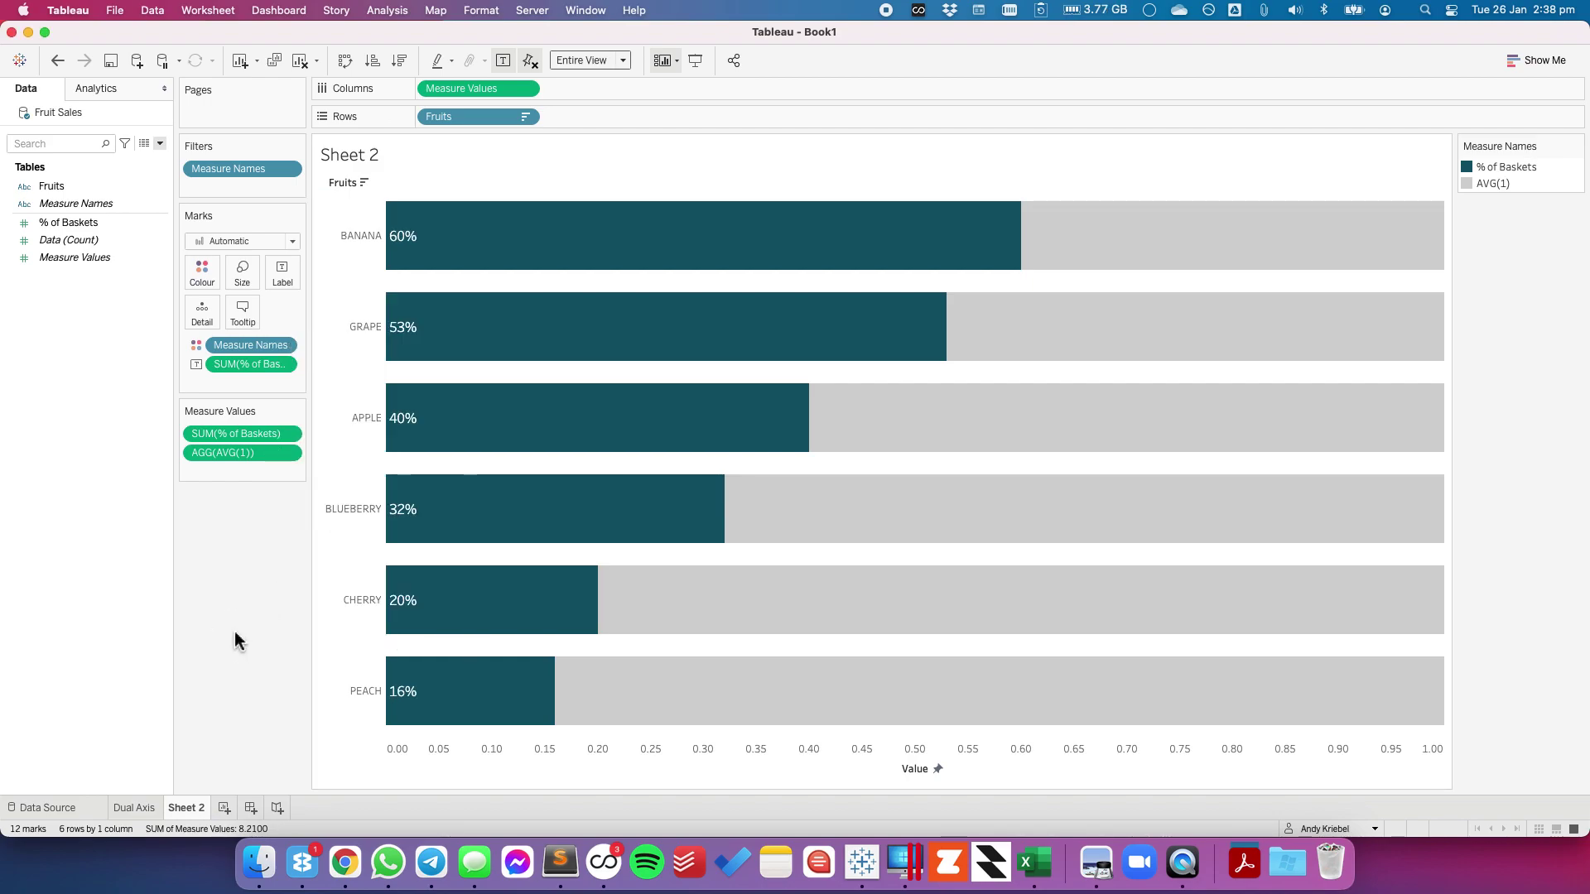
Step: Hide the Value axis header and rename the Sheet 2 worksheet as Combined Axis
{"action": "right_click", "coordinate": [475, 746]}
{"action": "left_click", "coordinate": [508, 696]}
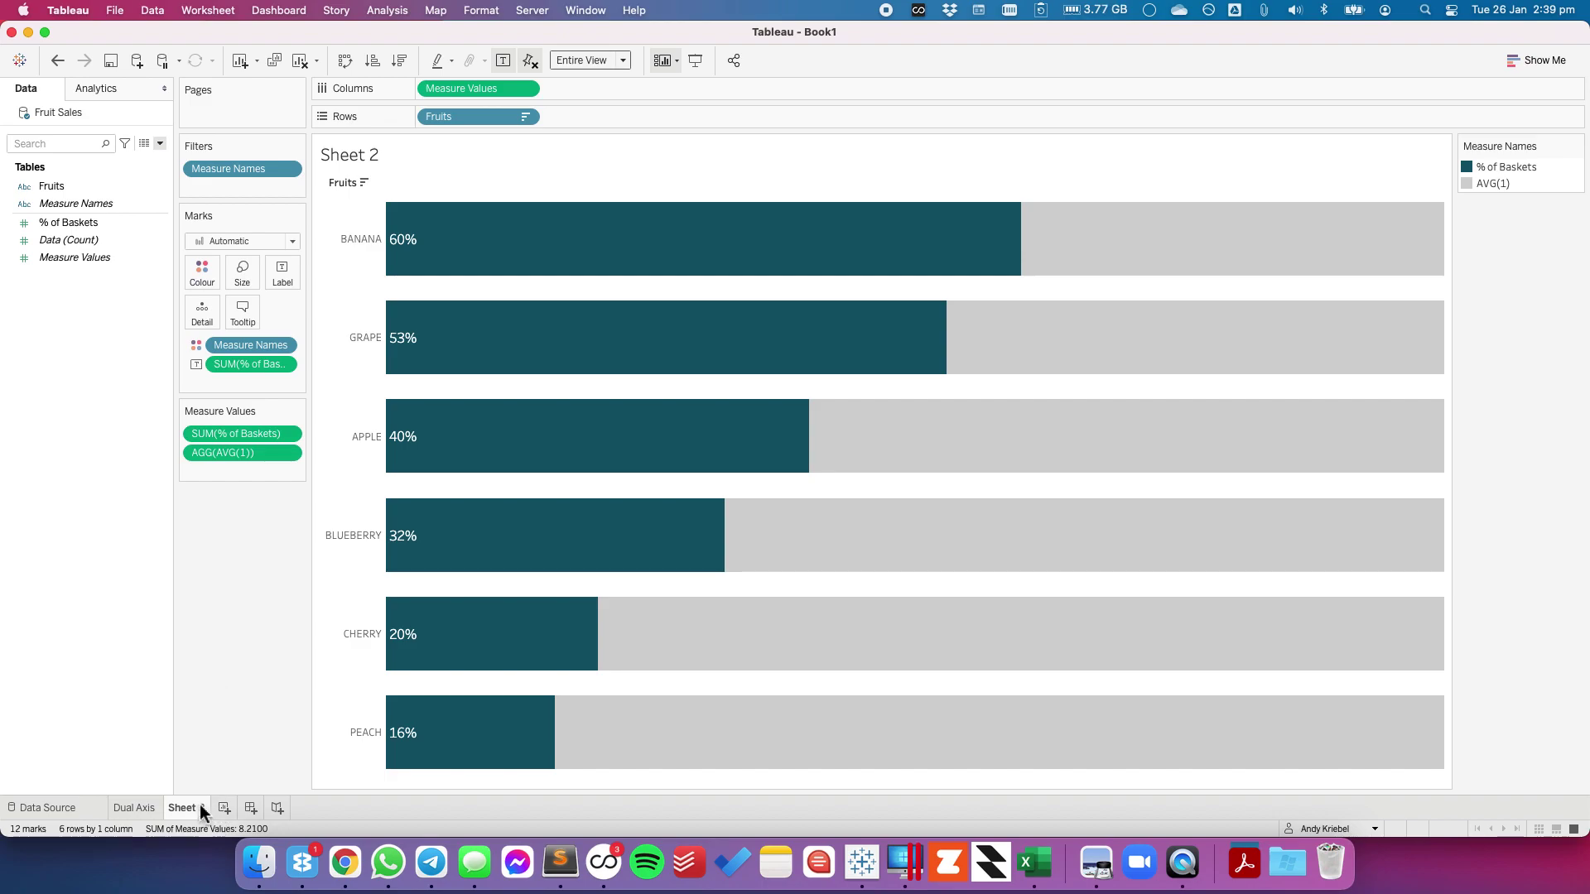
{"action": "type", "text": "Combined Axis"}
{"action": "key", "text": "Return"}
Step: Duplicate the Combined Axis worksheet and save its AVG(1) calculation as a reusable data field named 1
{"action": "right_click", "coordinate": [220, 809]}
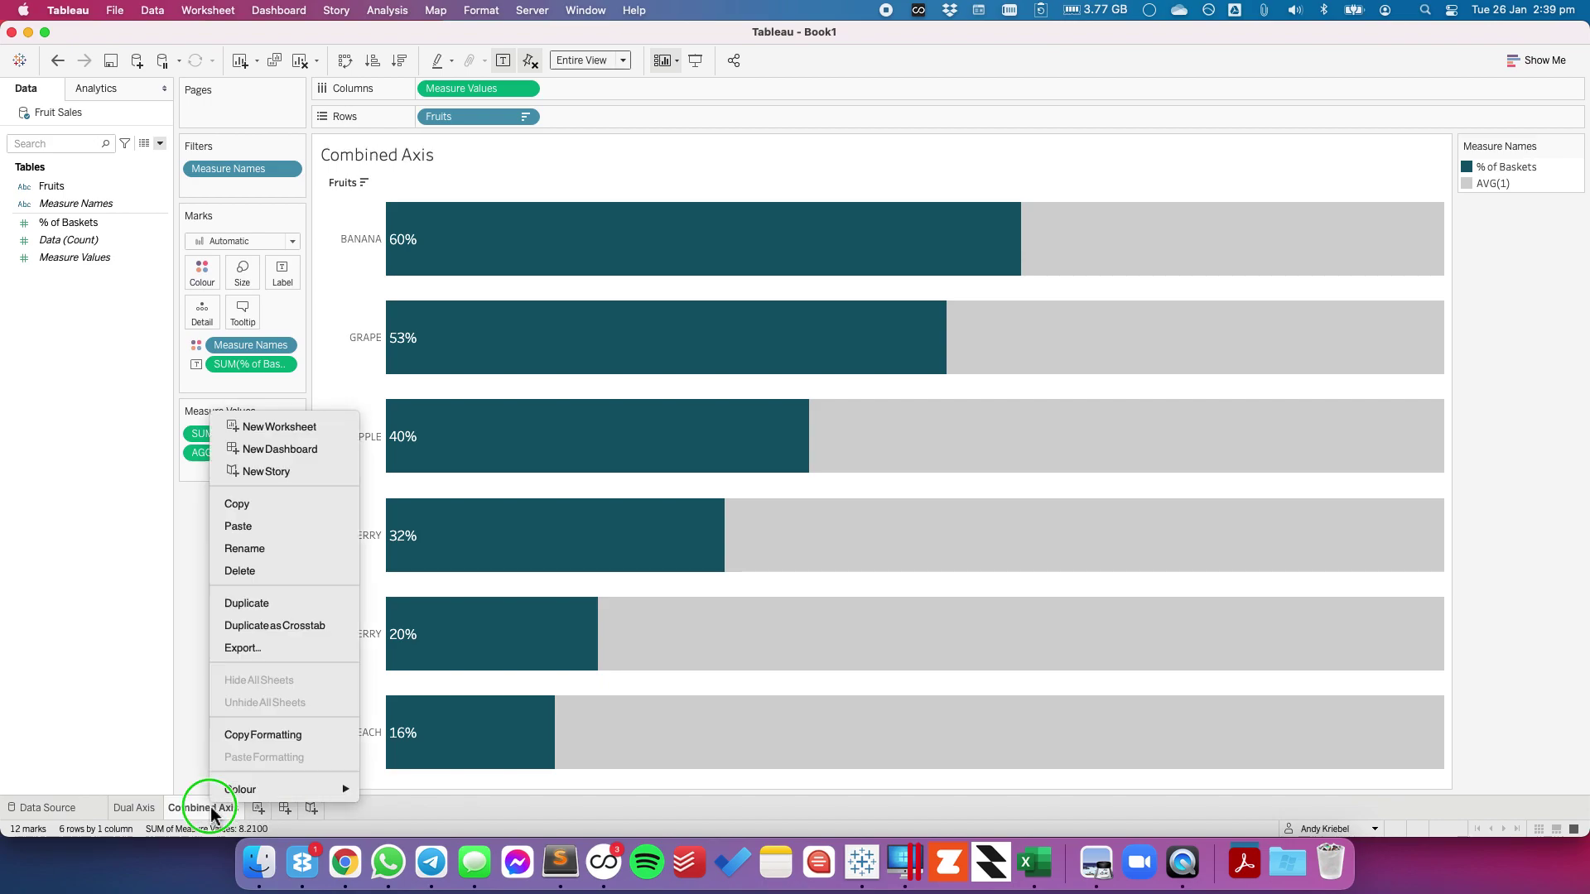
{"action": "left_click", "coordinate": [262, 614]}
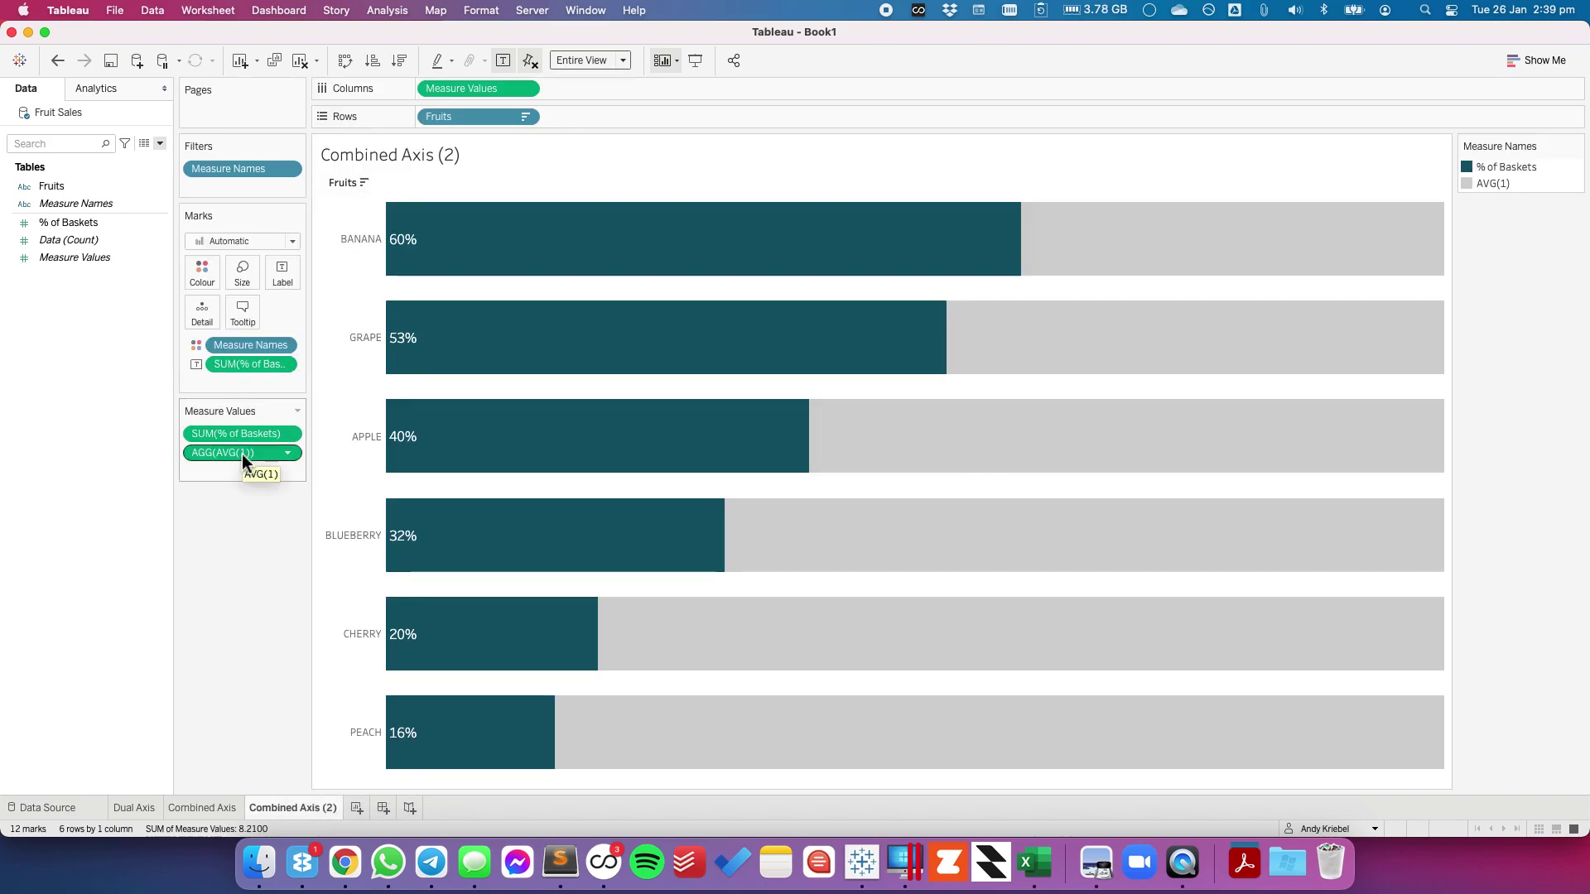
{"action": "left_click_drag", "start_coordinate": [242, 454], "coordinate": [88, 351]}
{"action": "type", "text": "1"}
{"action": "key", "text": "Return"}
Step: Create a calculated field named Remainder with the formula 1-[% of Baskets]
{"action": "right_click", "coordinate": [92, 357]}
{"action": "left_click", "coordinate": [127, 368]}
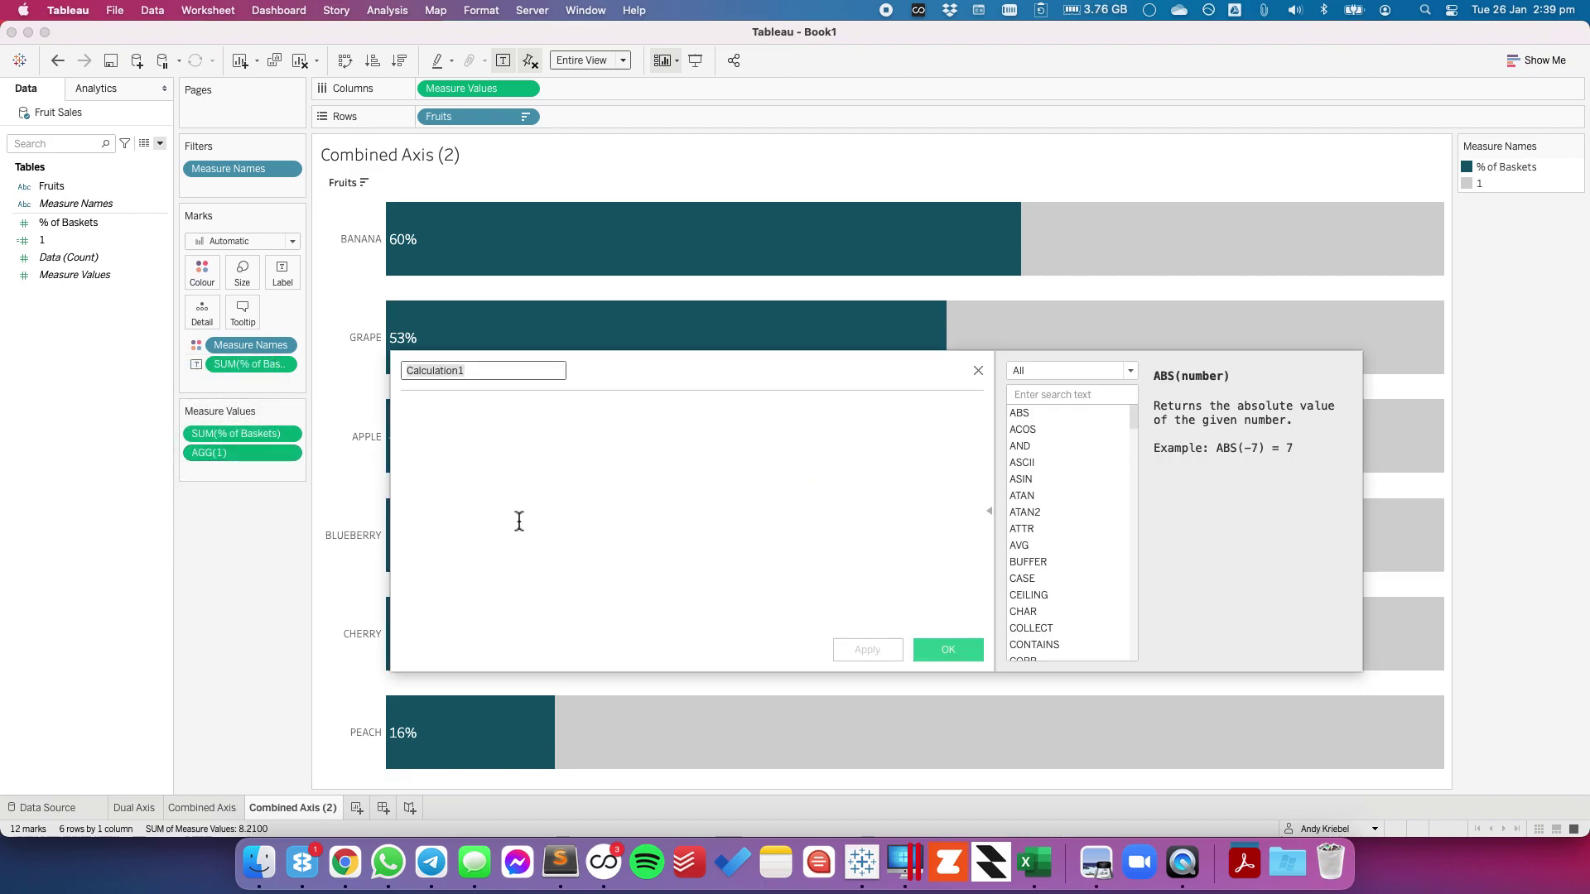
{"action": "type", "text": "Remainder"}
{"action": "left_click", "coordinate": [519, 521]}
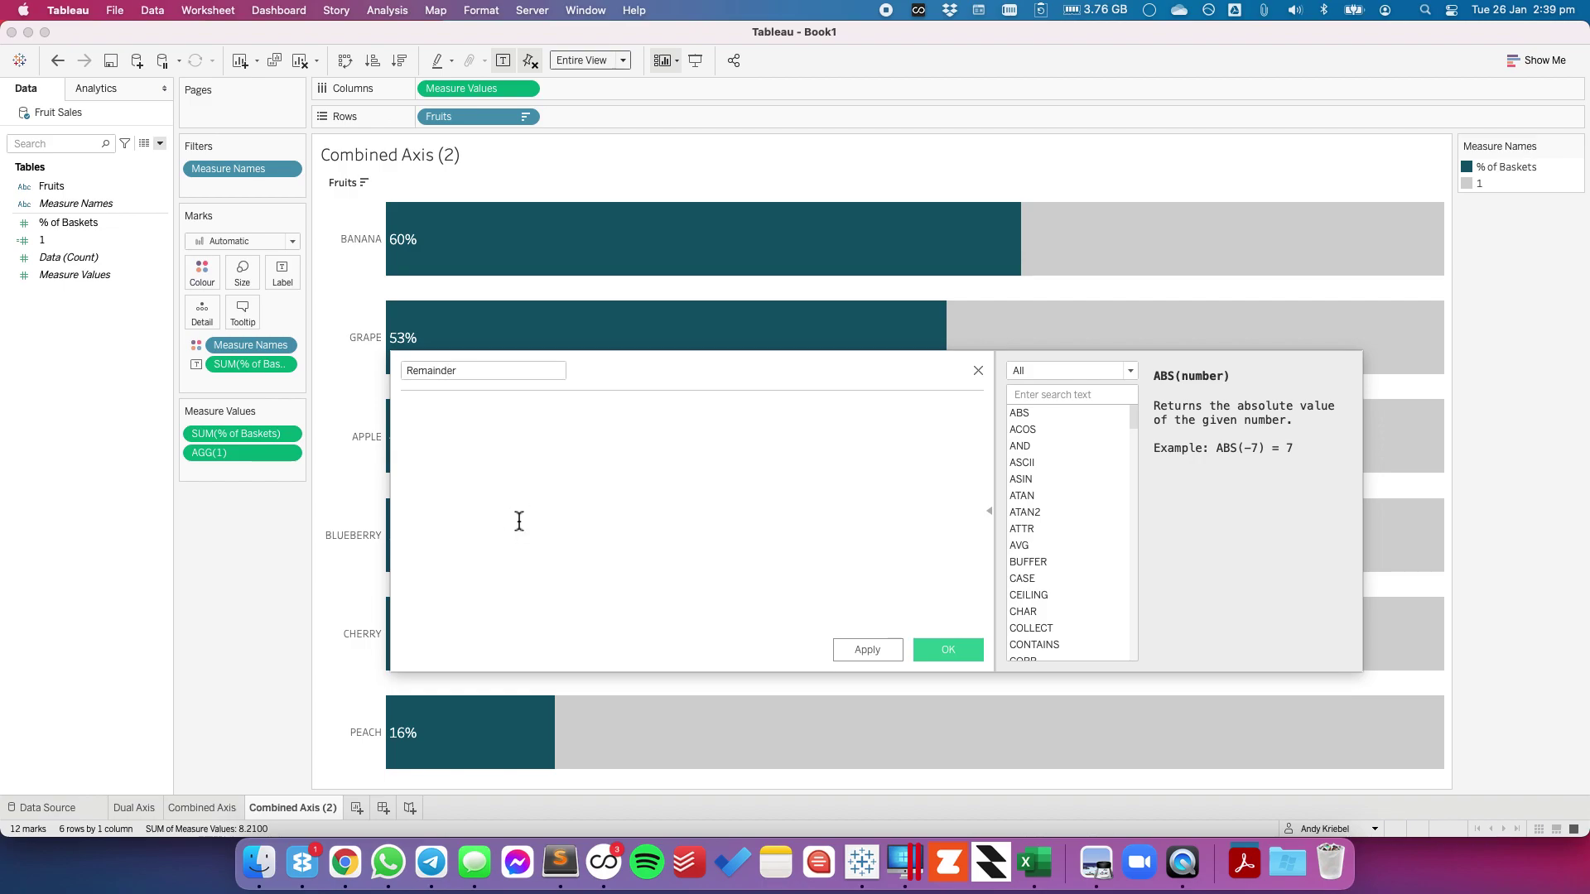
{"action": "left_click_drag", "start_coordinate": [67, 222], "coordinate": [663, 496]}
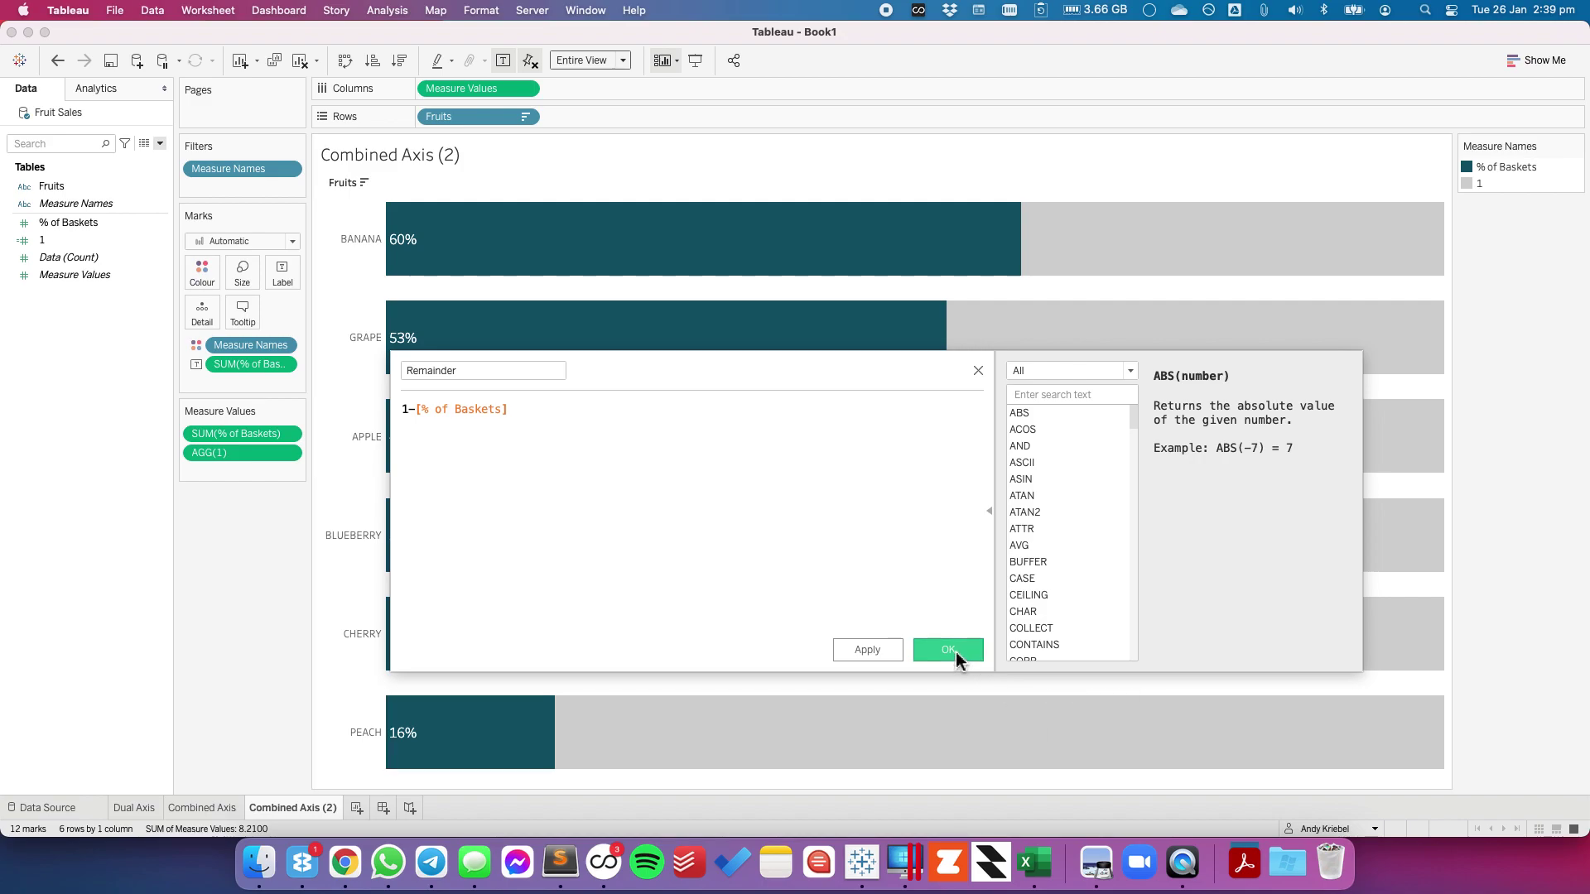
{"action": "left_click", "coordinate": [948, 650]}
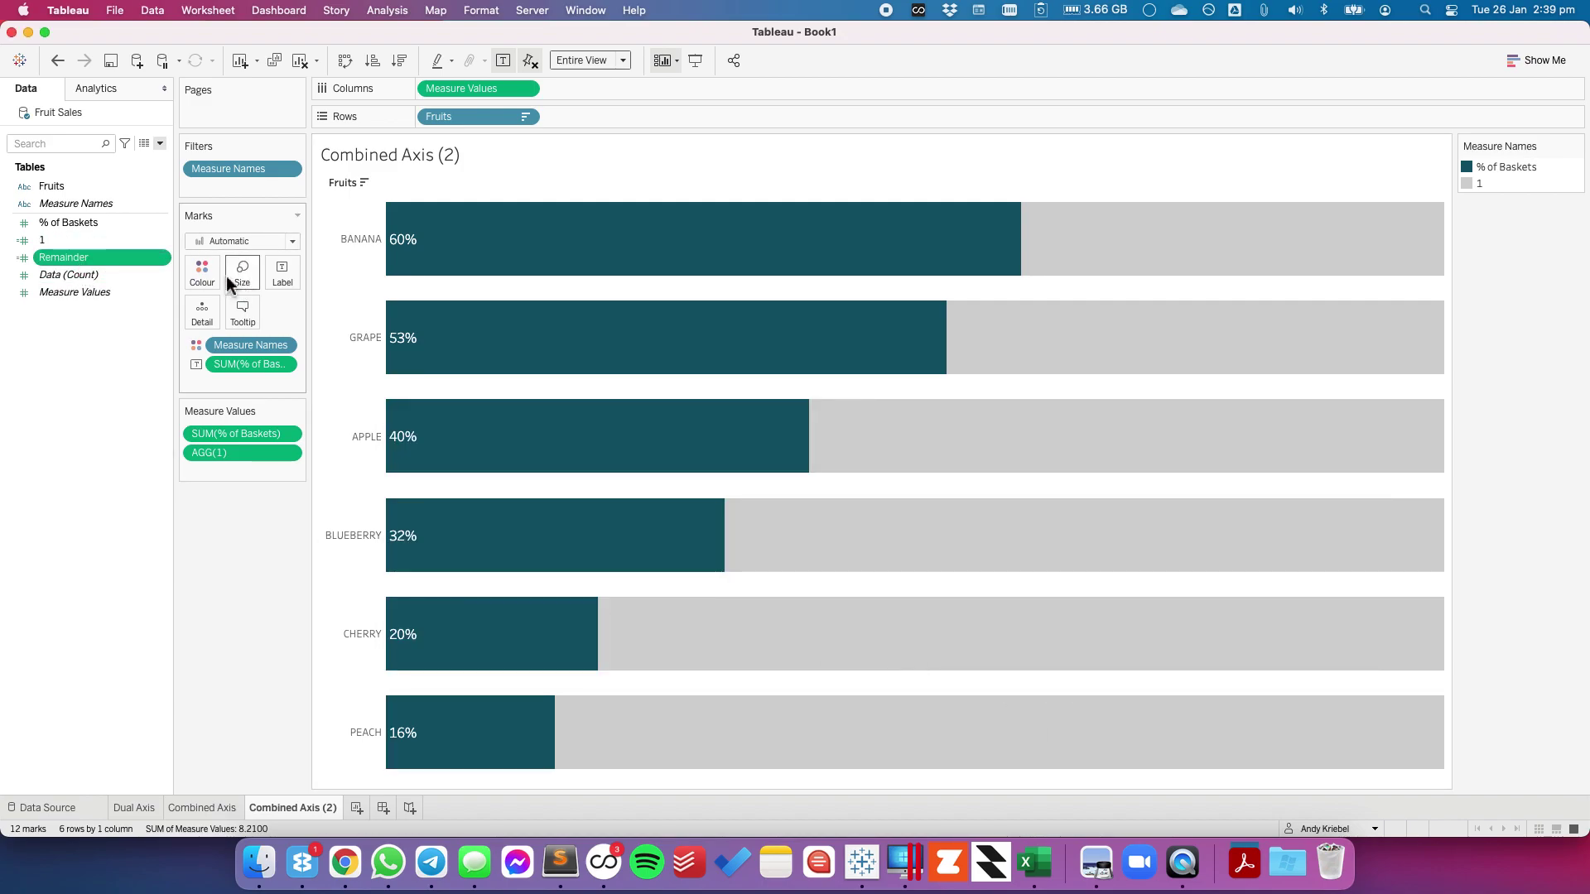
Step: Replace measure 1 with Remainder on the shared % of Baskets axis and move Measure Names from the rows to Detail
{"action": "left_click_drag", "start_coordinate": [231, 452], "coordinate": [223, 629]}
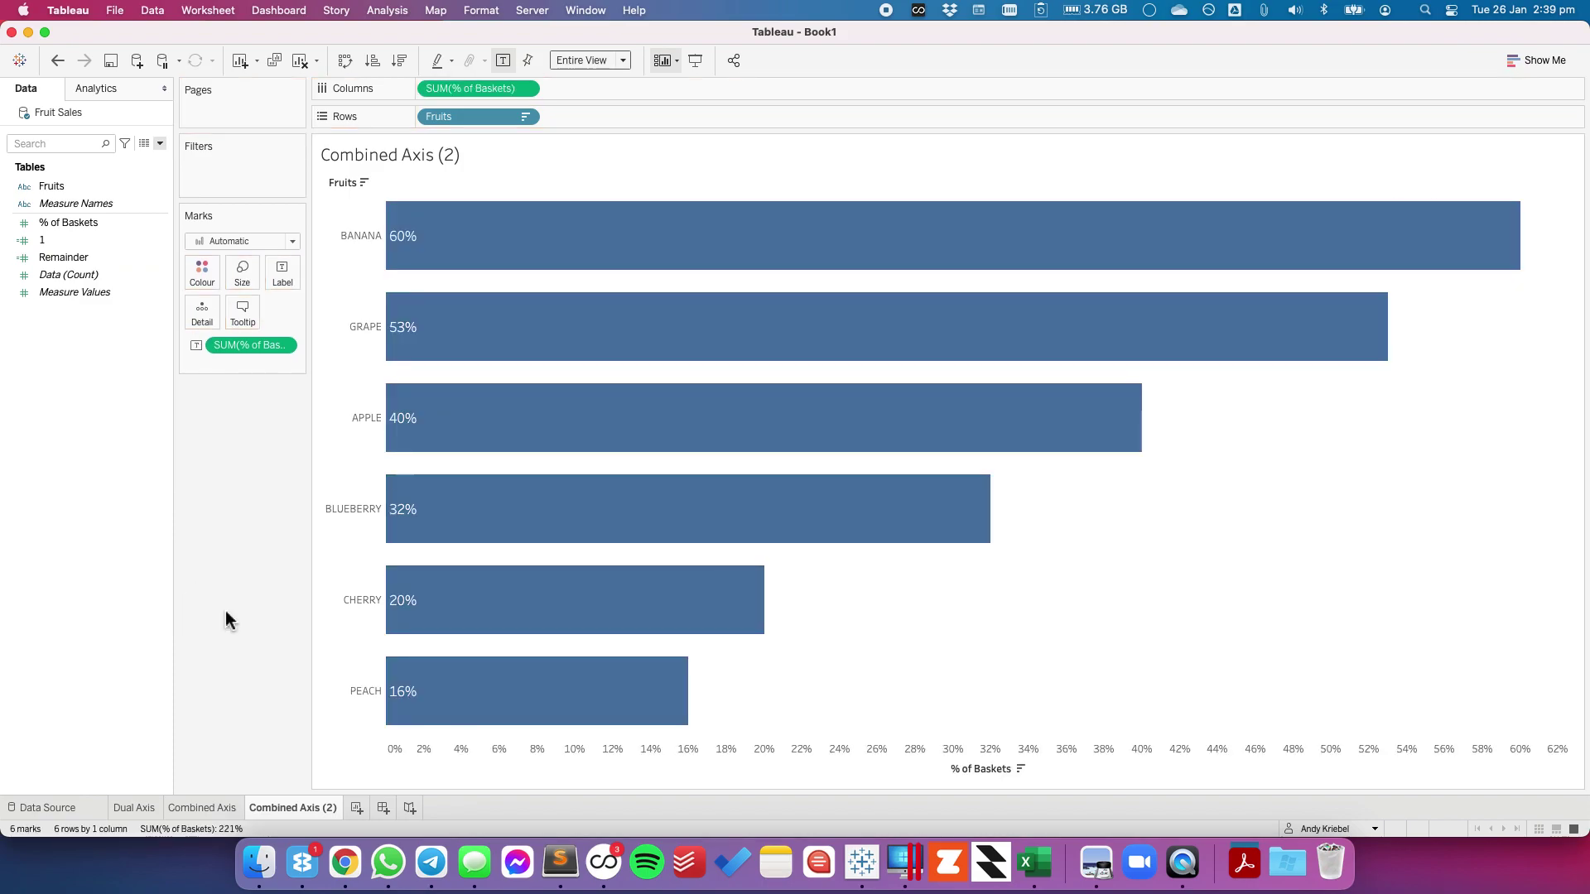
{"action": "left_click", "coordinate": [59, 244]}
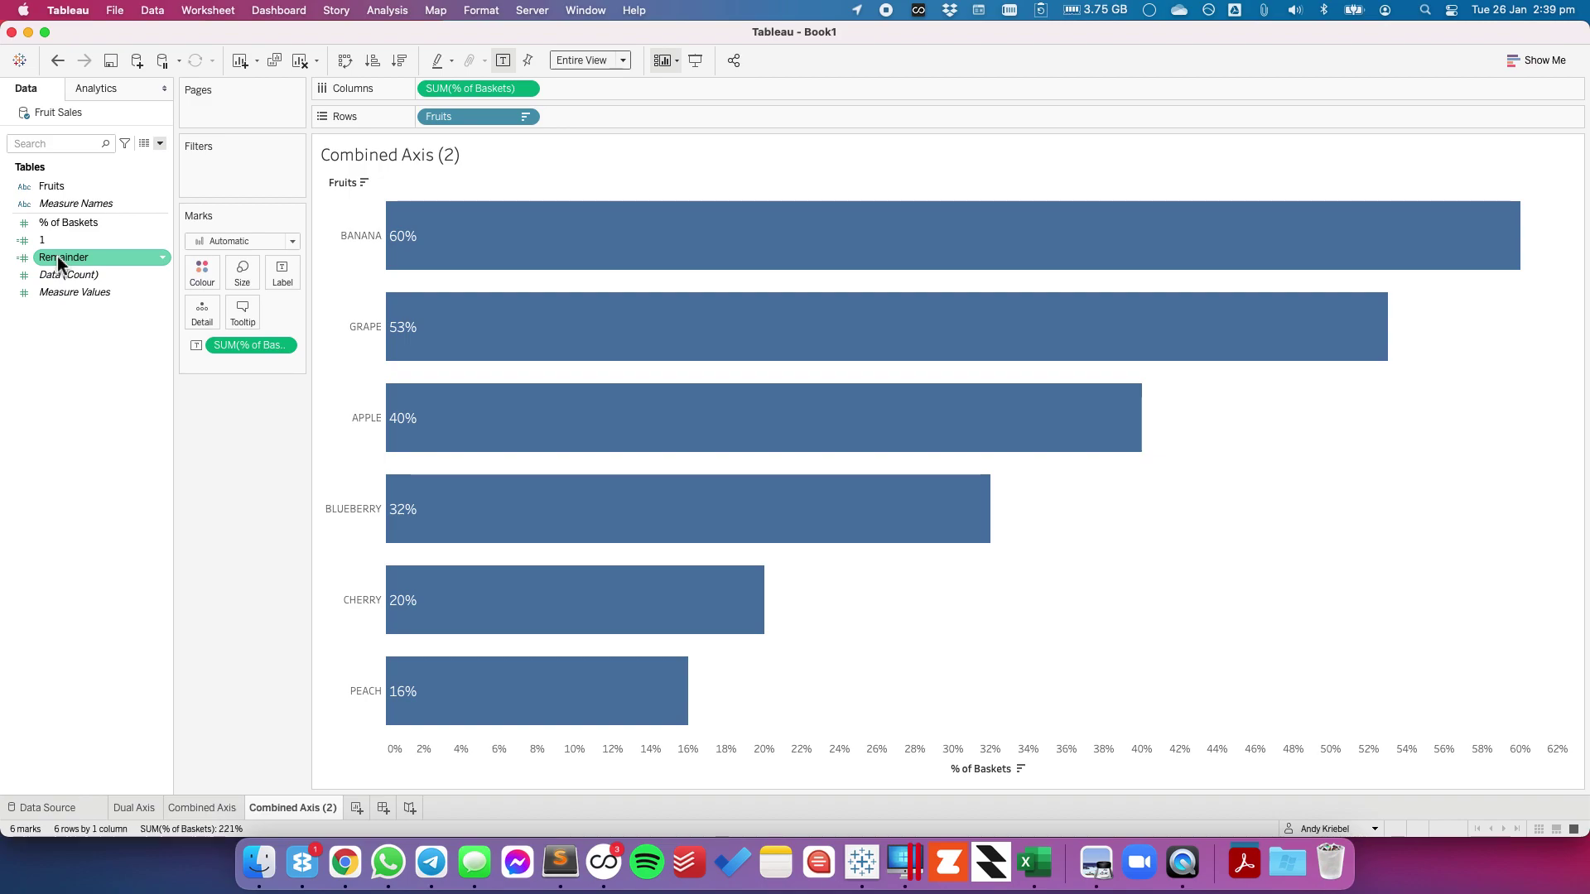
{"action": "left_click_drag", "start_coordinate": [57, 255], "coordinate": [619, 768]}
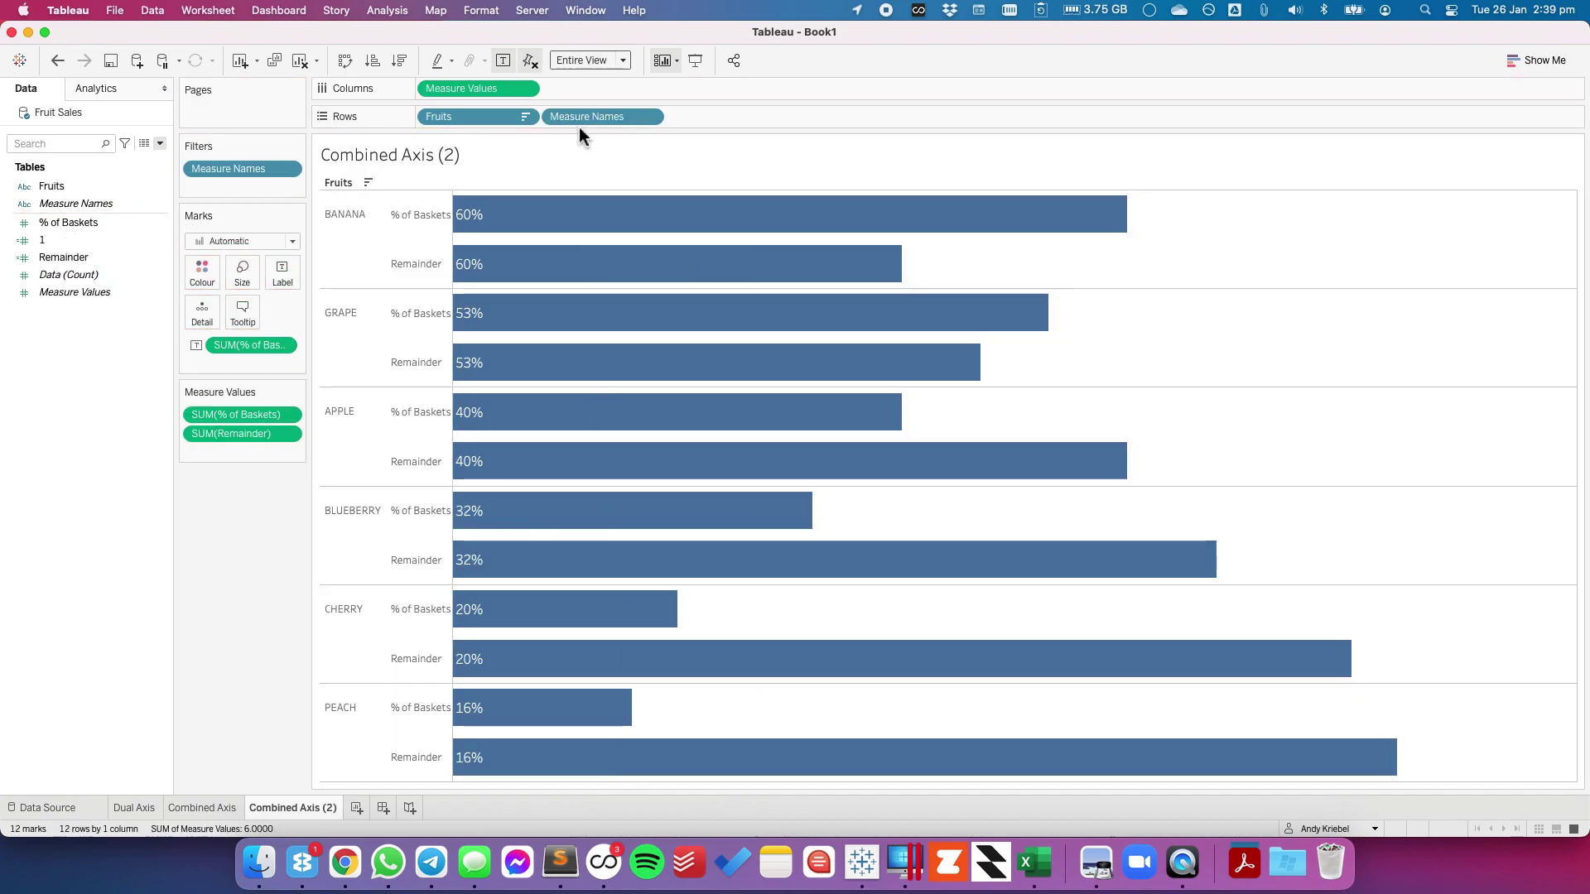
{"action": "left_click_drag", "start_coordinate": [579, 121], "coordinate": [207, 319]}
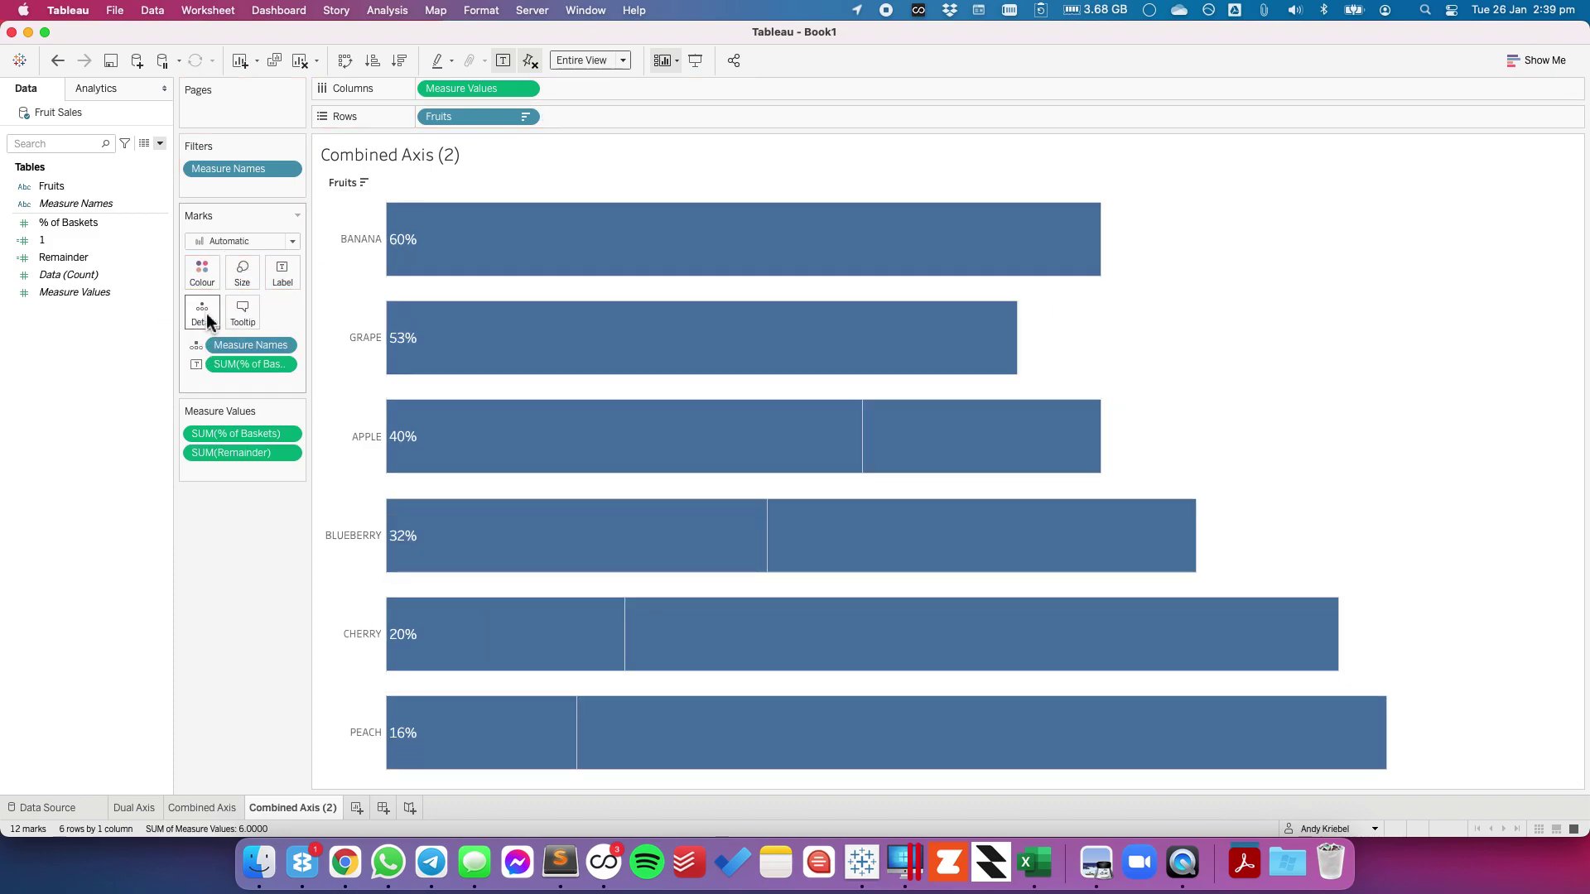
Step: Turn on stacked marks for the Combined Axis (2) chart and move Measure Names from Detail to Colour
{"action": "left_click", "coordinate": [387, 10]}
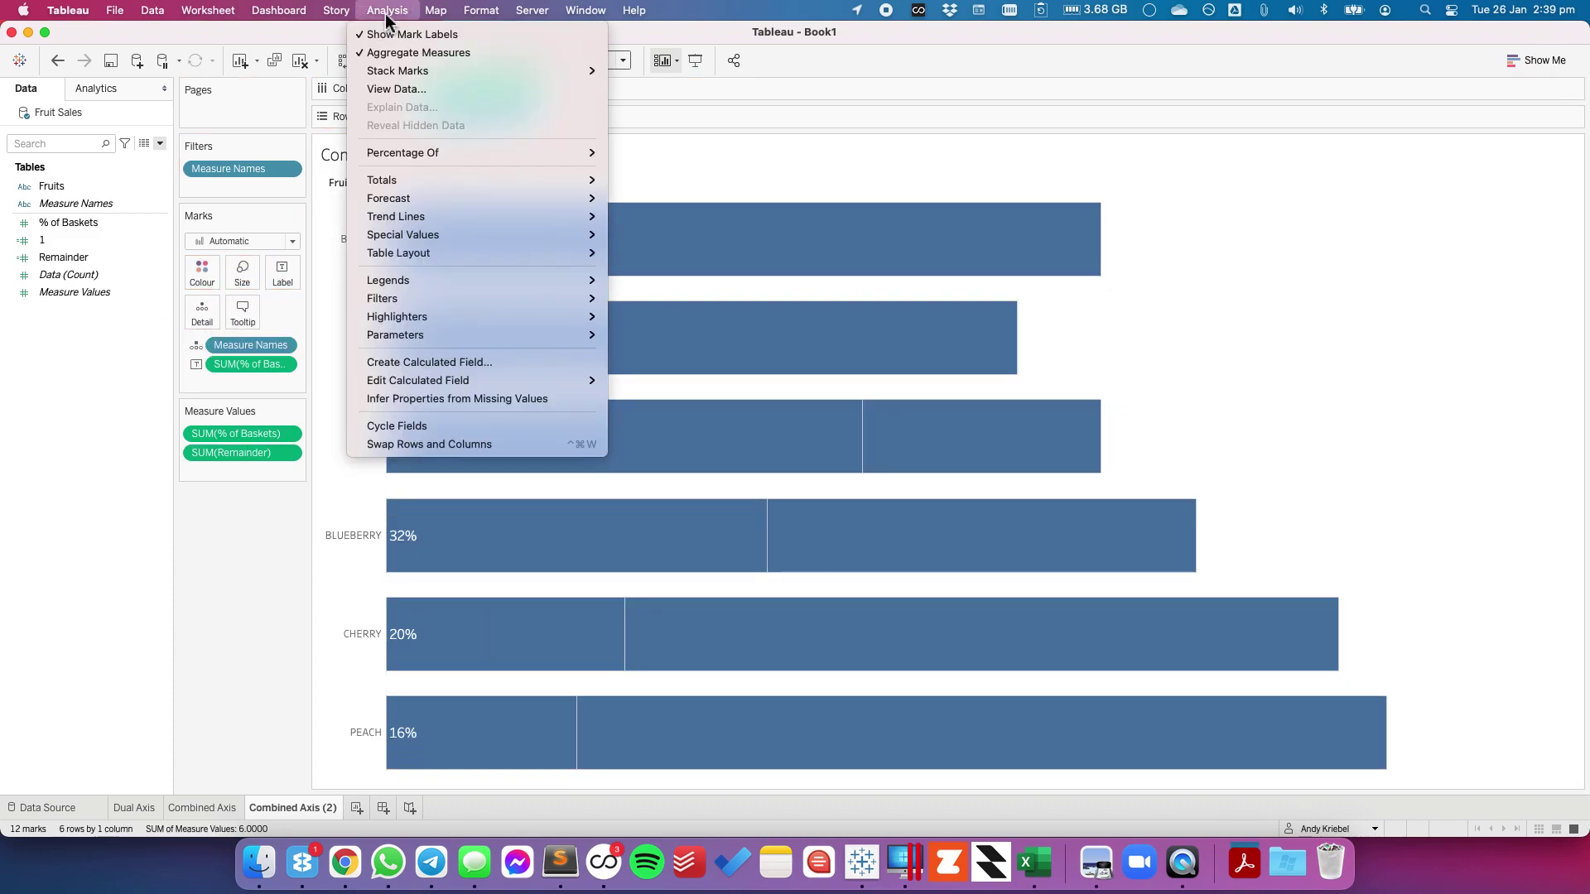
{"action": "mouse_move", "coordinate": [396, 75]}
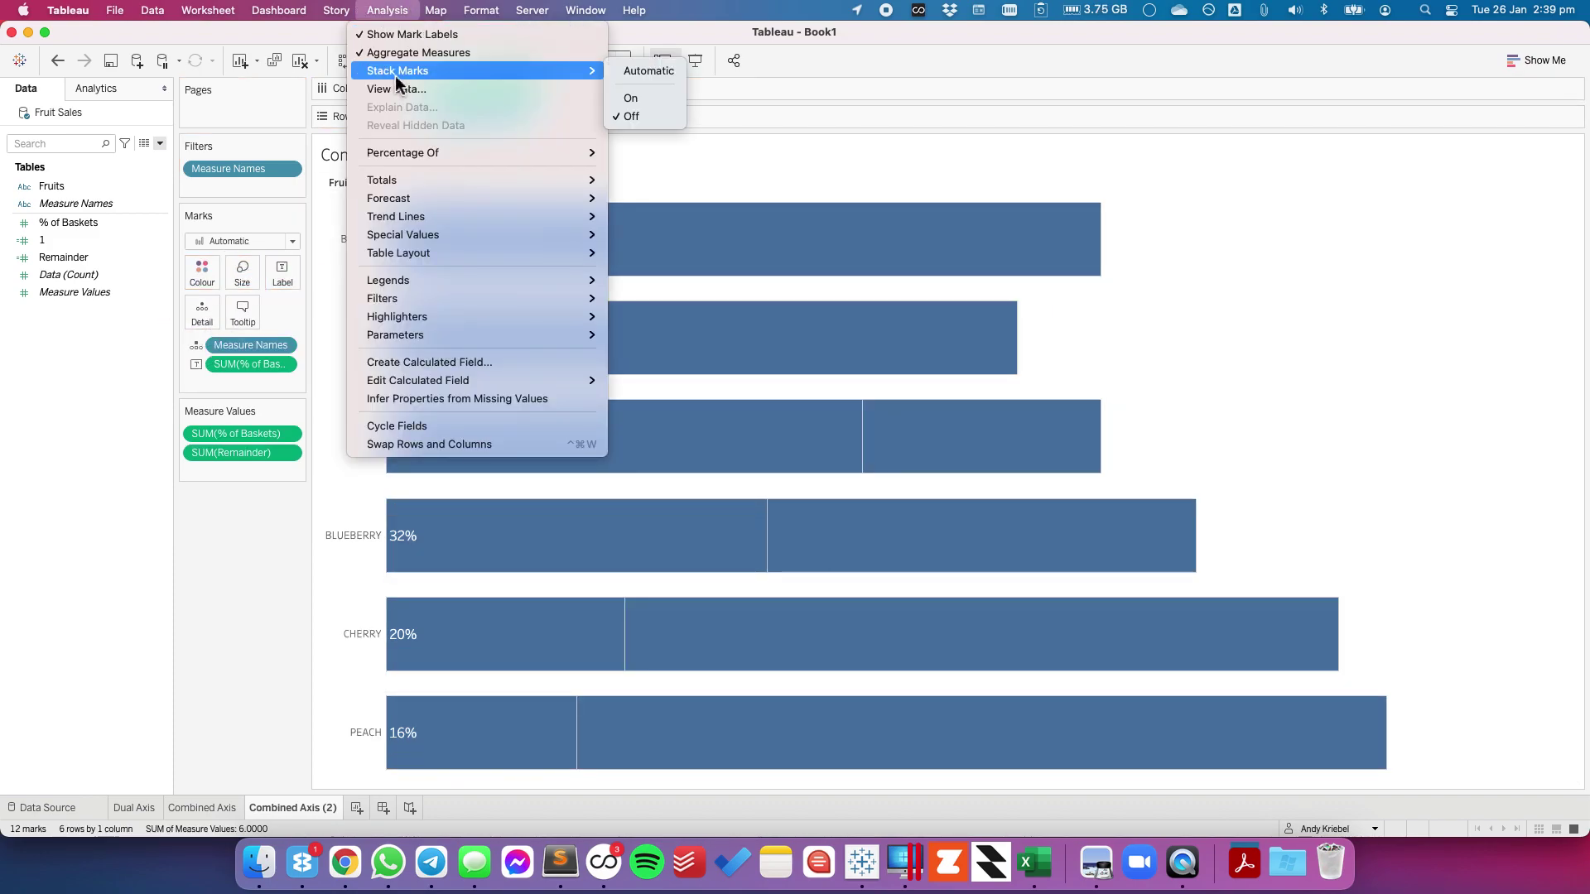
{"action": "left_click", "coordinate": [665, 106]}
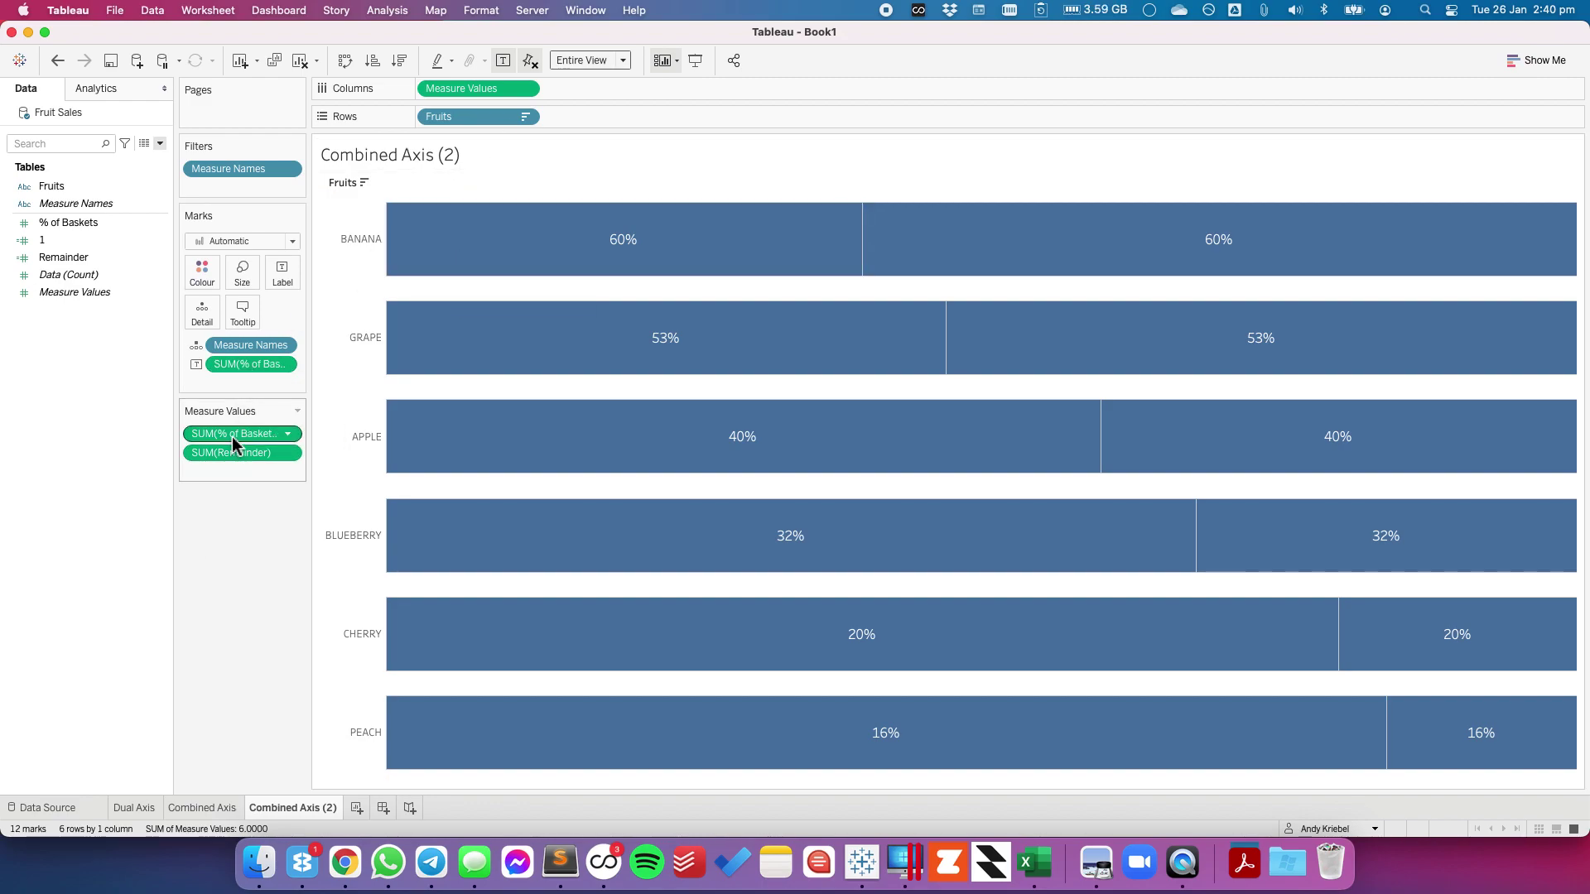
{"action": "left_click", "coordinate": [199, 348]}
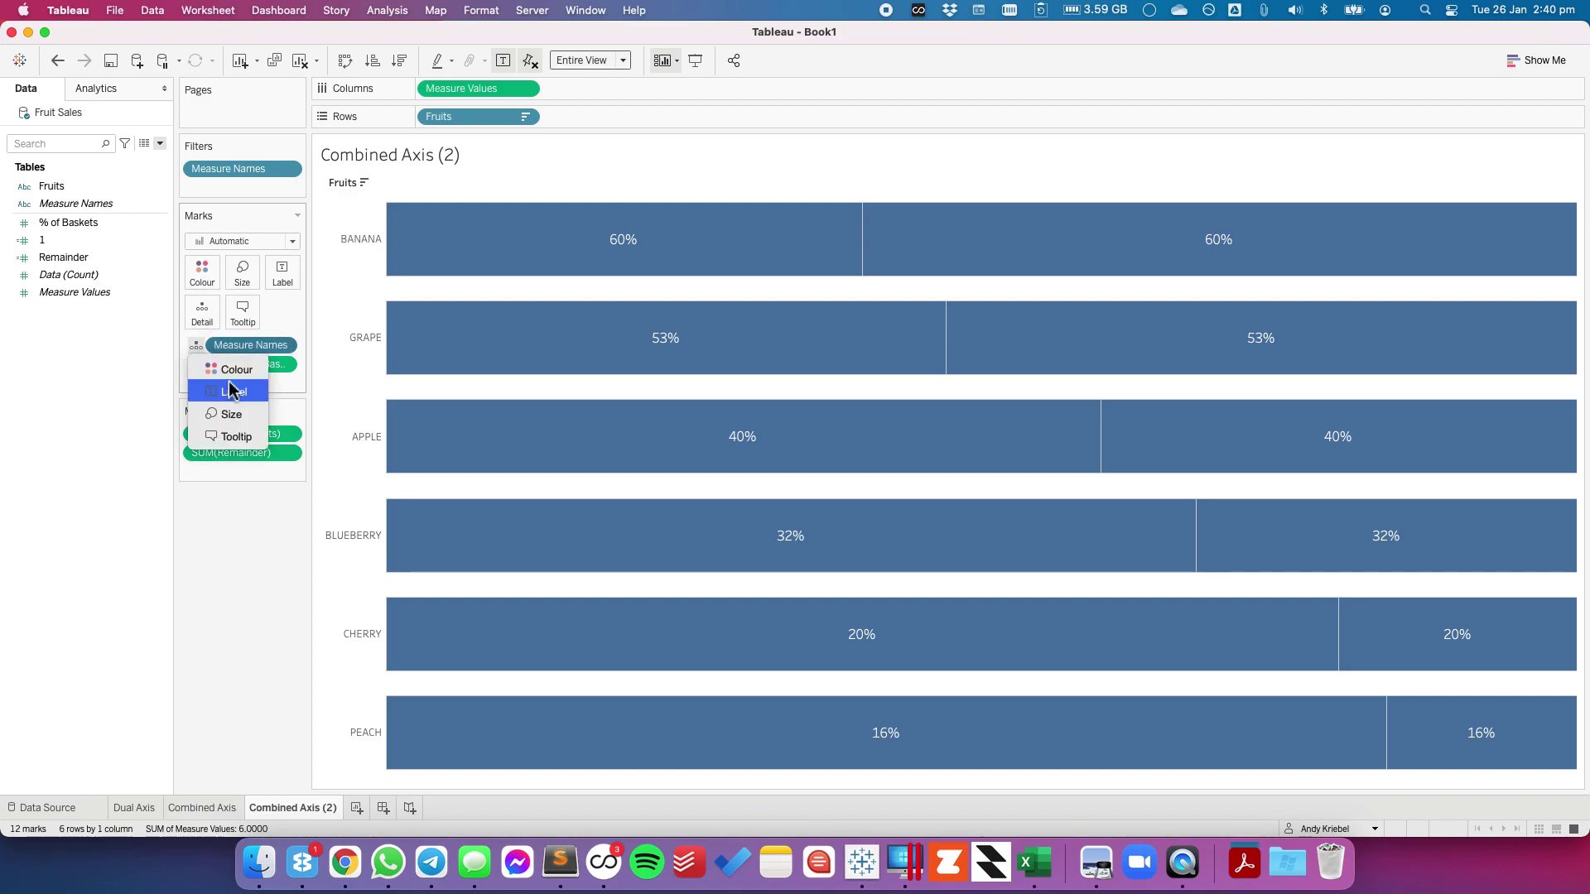
{"action": "left_click", "coordinate": [232, 382]}
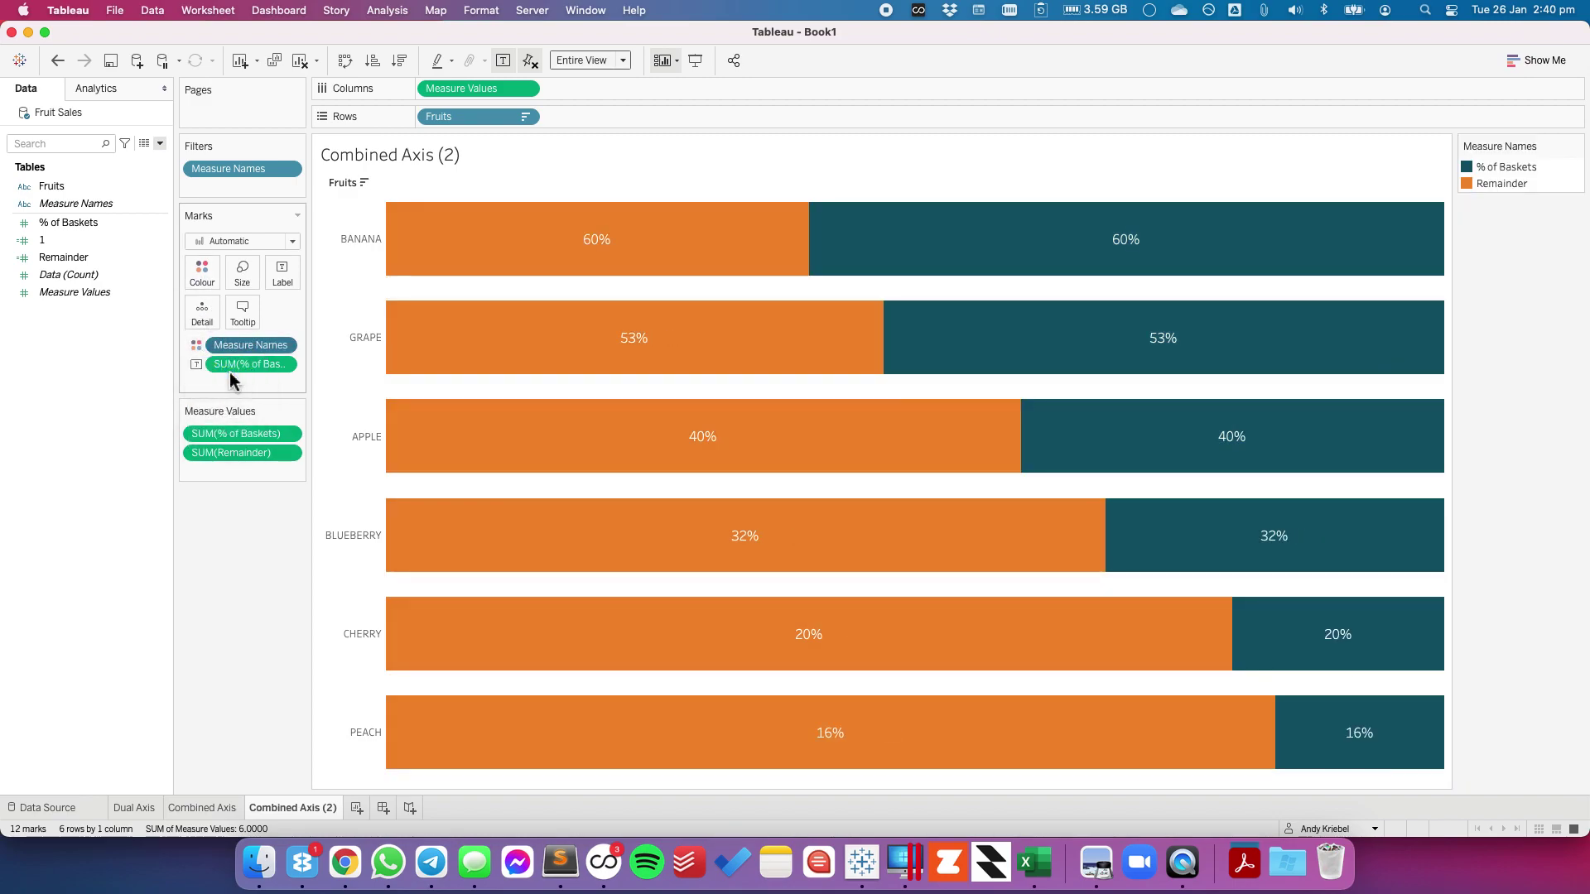
Step: Colour Remainder light grey from the Seattle Greys palette and place it ahead of % of Baskets in the Measure Names order
{"action": "double_click", "coordinate": [1526, 187]}
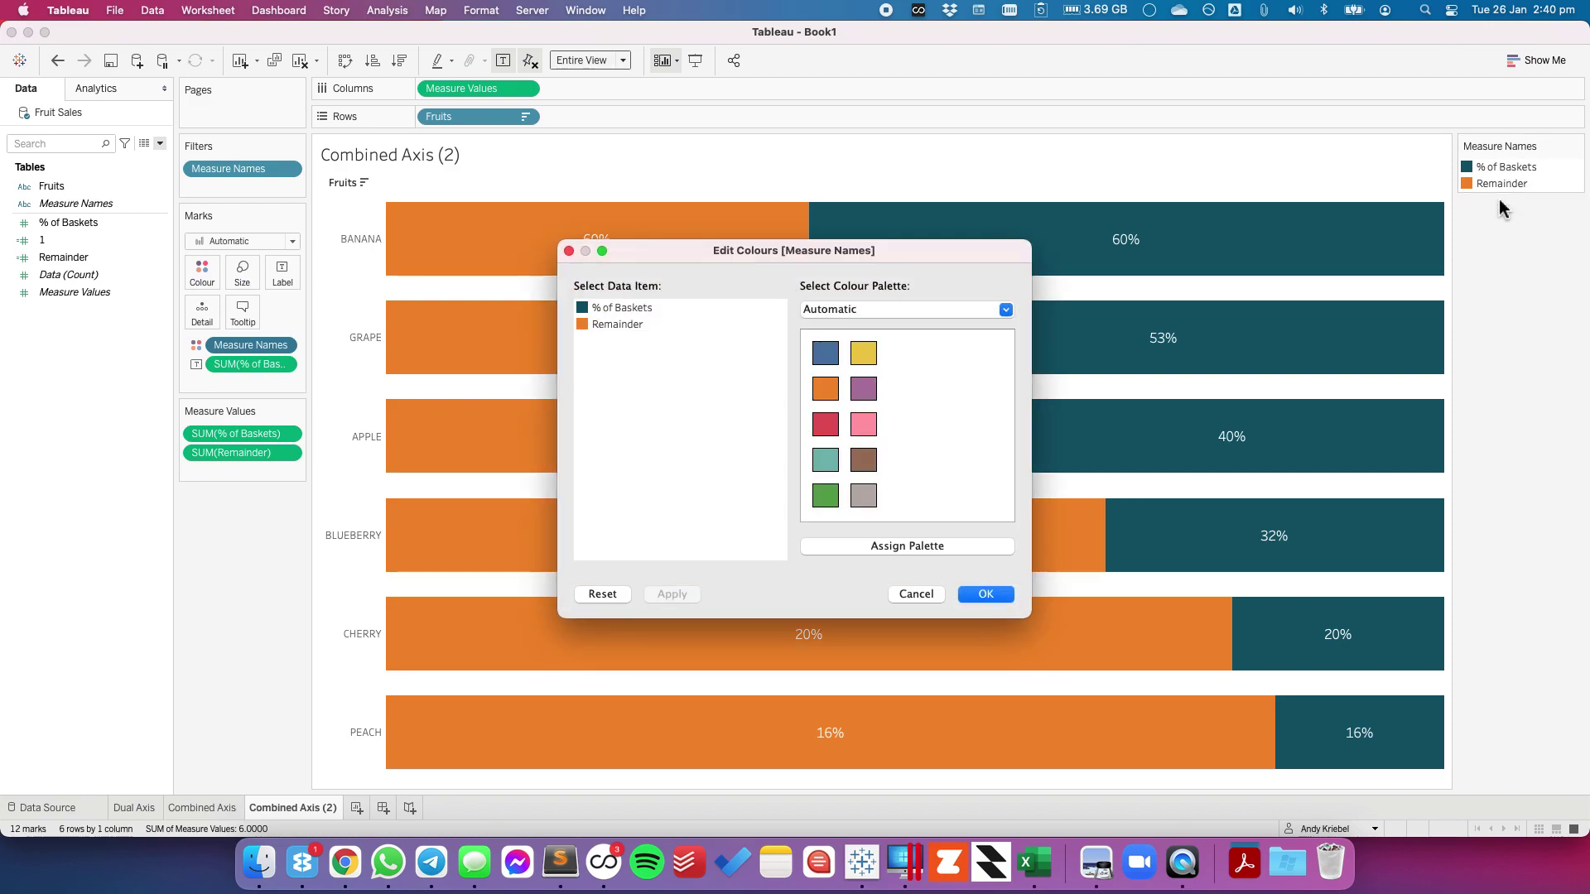
{"action": "left_click", "coordinate": [617, 324]}
{"action": "left_click", "coordinate": [836, 310]}
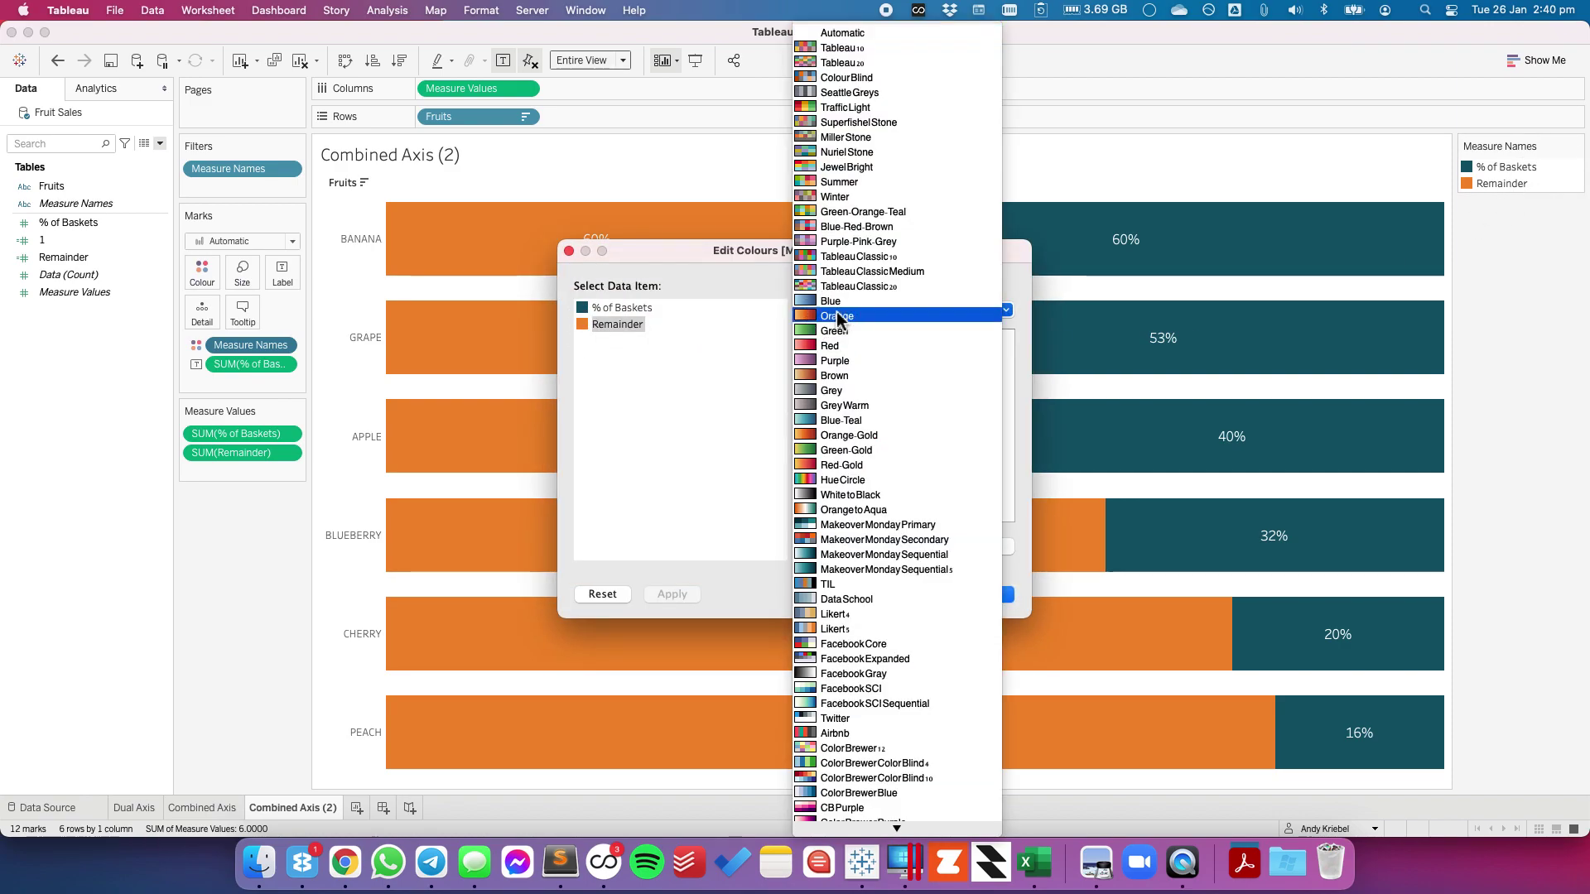
{"action": "left_click", "coordinate": [849, 91]}
{"action": "left_click", "coordinate": [825, 462]}
{"action": "left_click", "coordinate": [969, 591]}
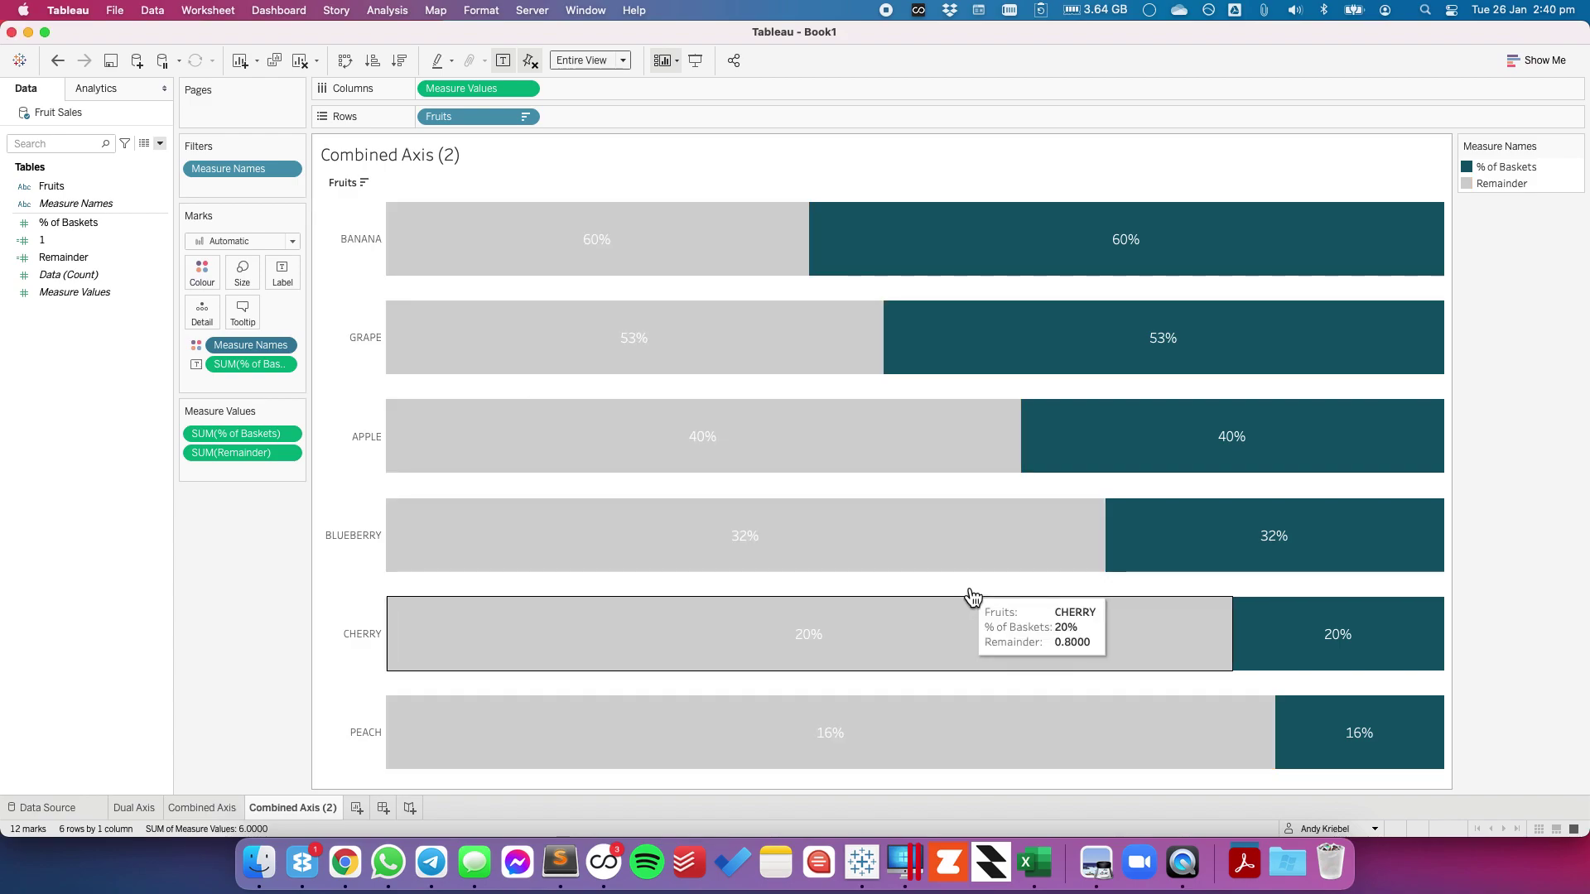
{"action": "left_click_drag", "start_coordinate": [1504, 167], "coordinate": [1500, 197]}
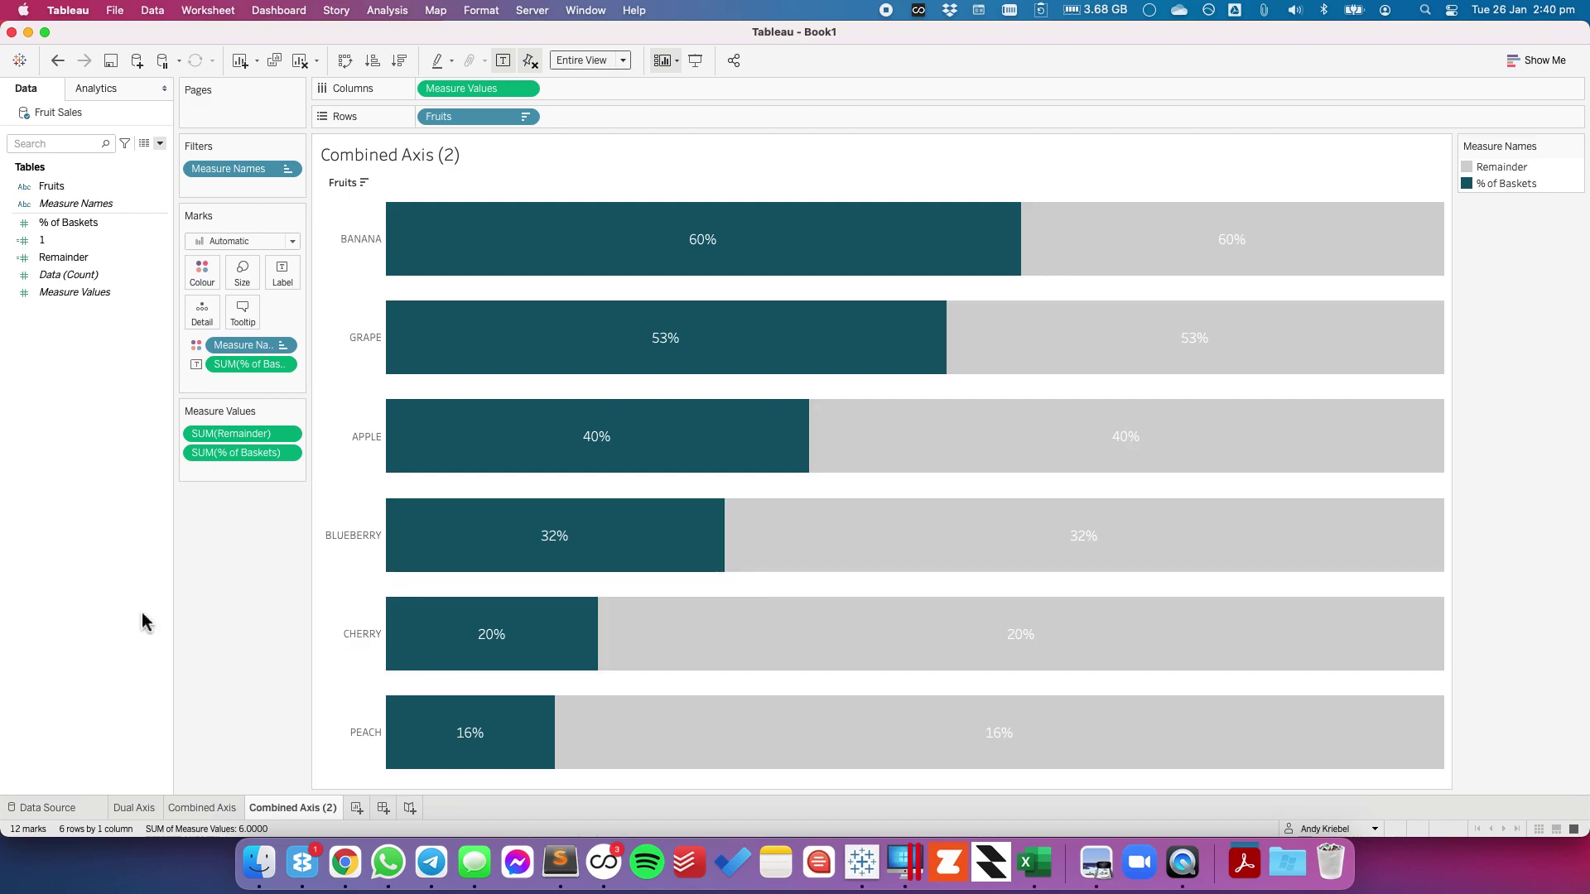
Step: Remove the SUM(% of Baskets) label from the chart's marks
{"action": "left_click", "coordinate": [292, 269]}
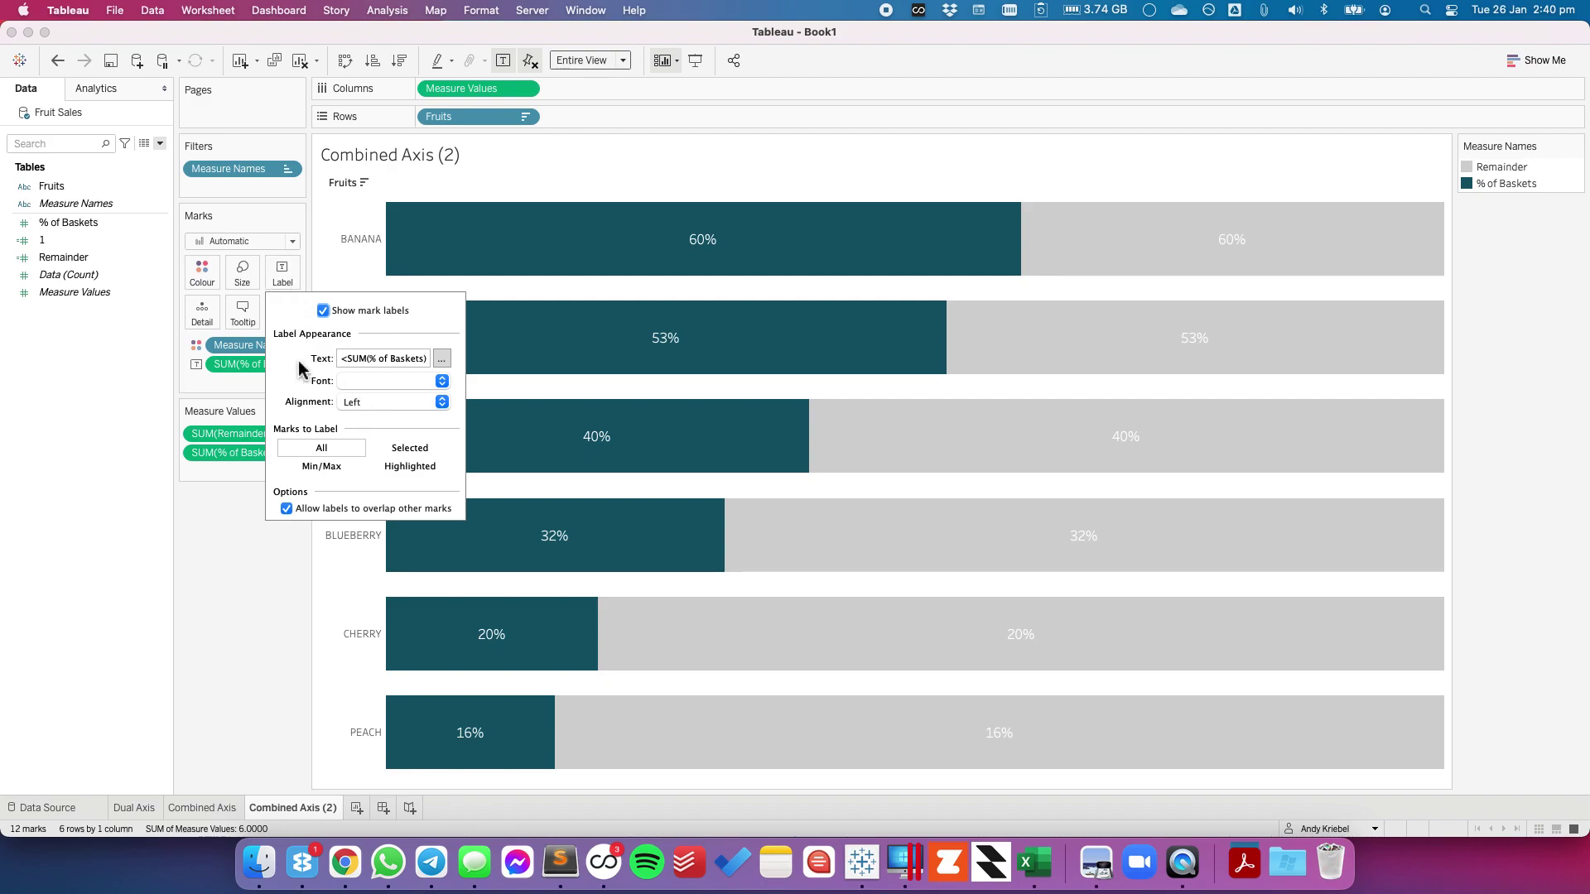
{"action": "left_click", "coordinate": [199, 366]}
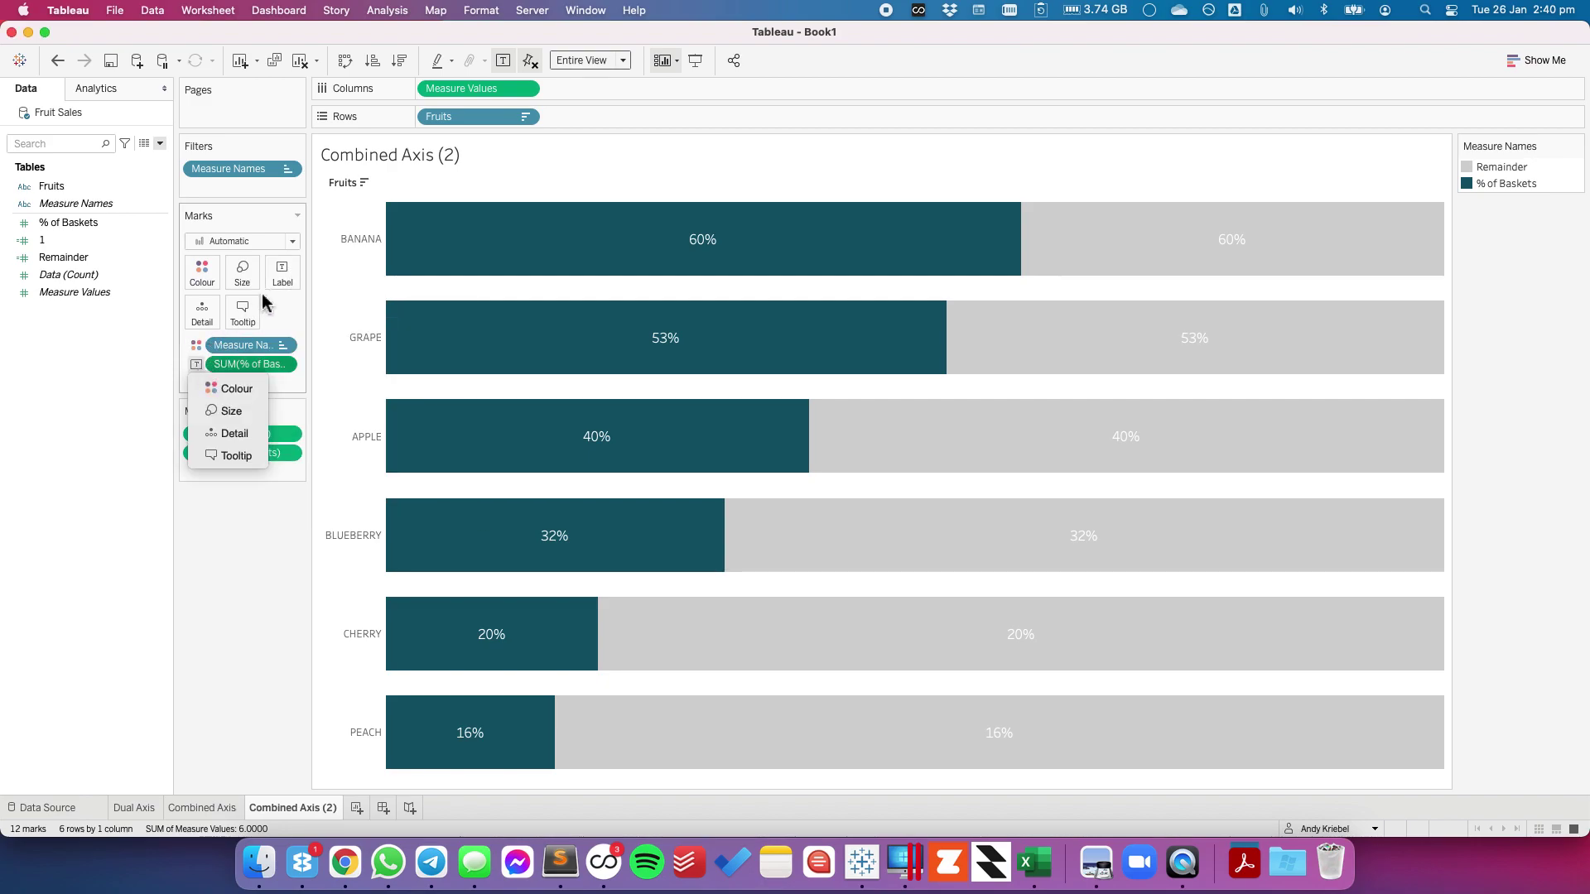
{"action": "left_click_drag", "start_coordinate": [248, 364], "coordinate": [213, 608]}
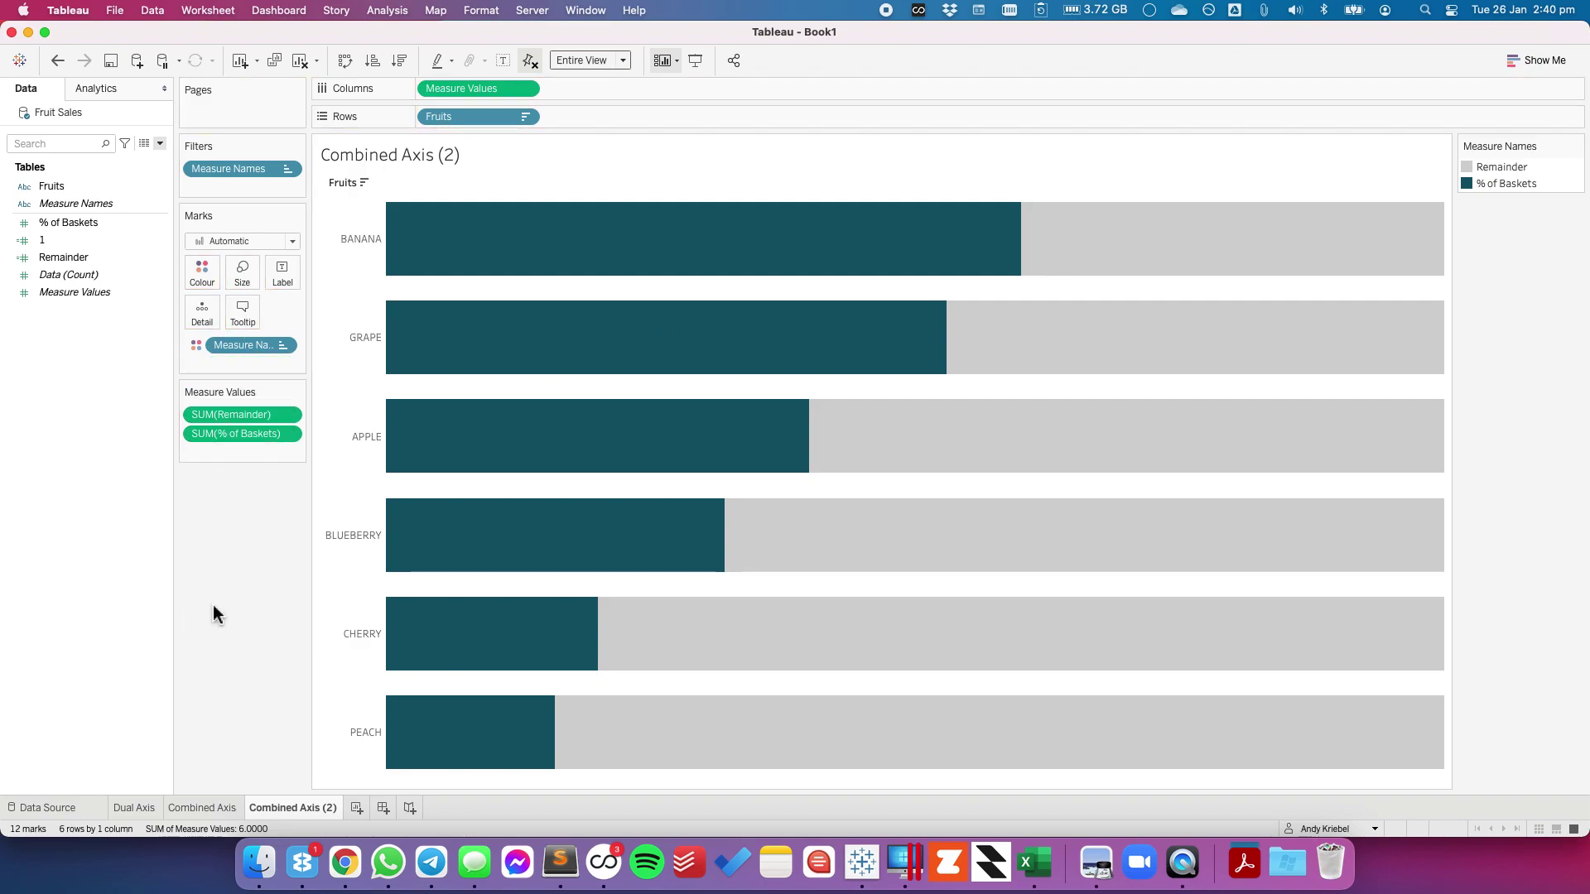
Step: Try a per-cell reference line on the average of Measure Values labelled with its value, and remove it from the chart
{"action": "left_click", "coordinate": [111, 93]}
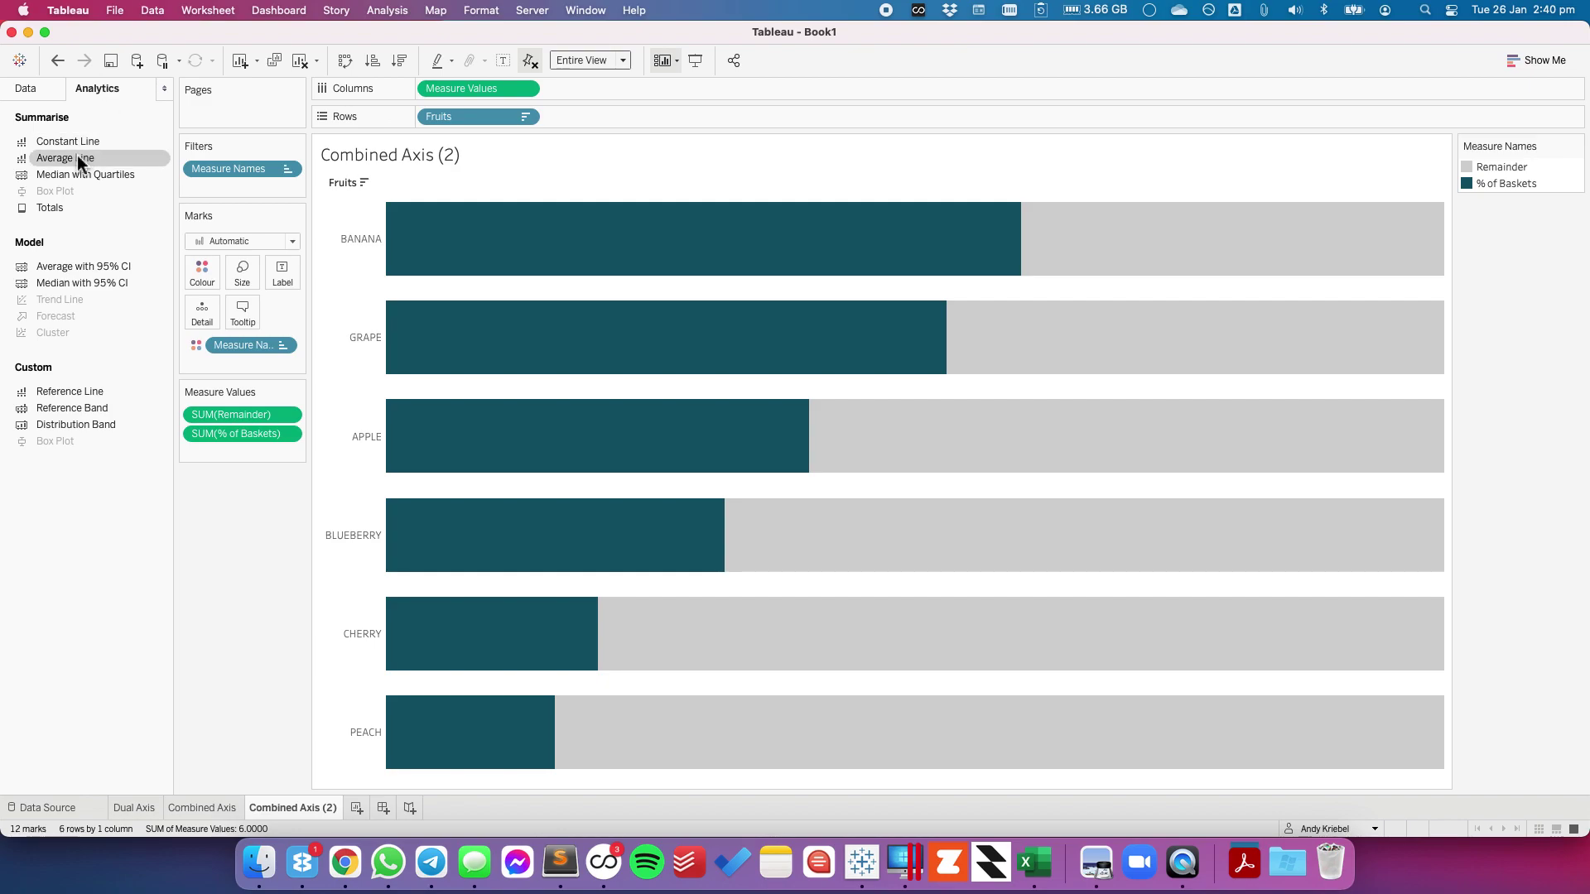
{"action": "left_click_drag", "start_coordinate": [68, 396], "coordinate": [565, 207]}
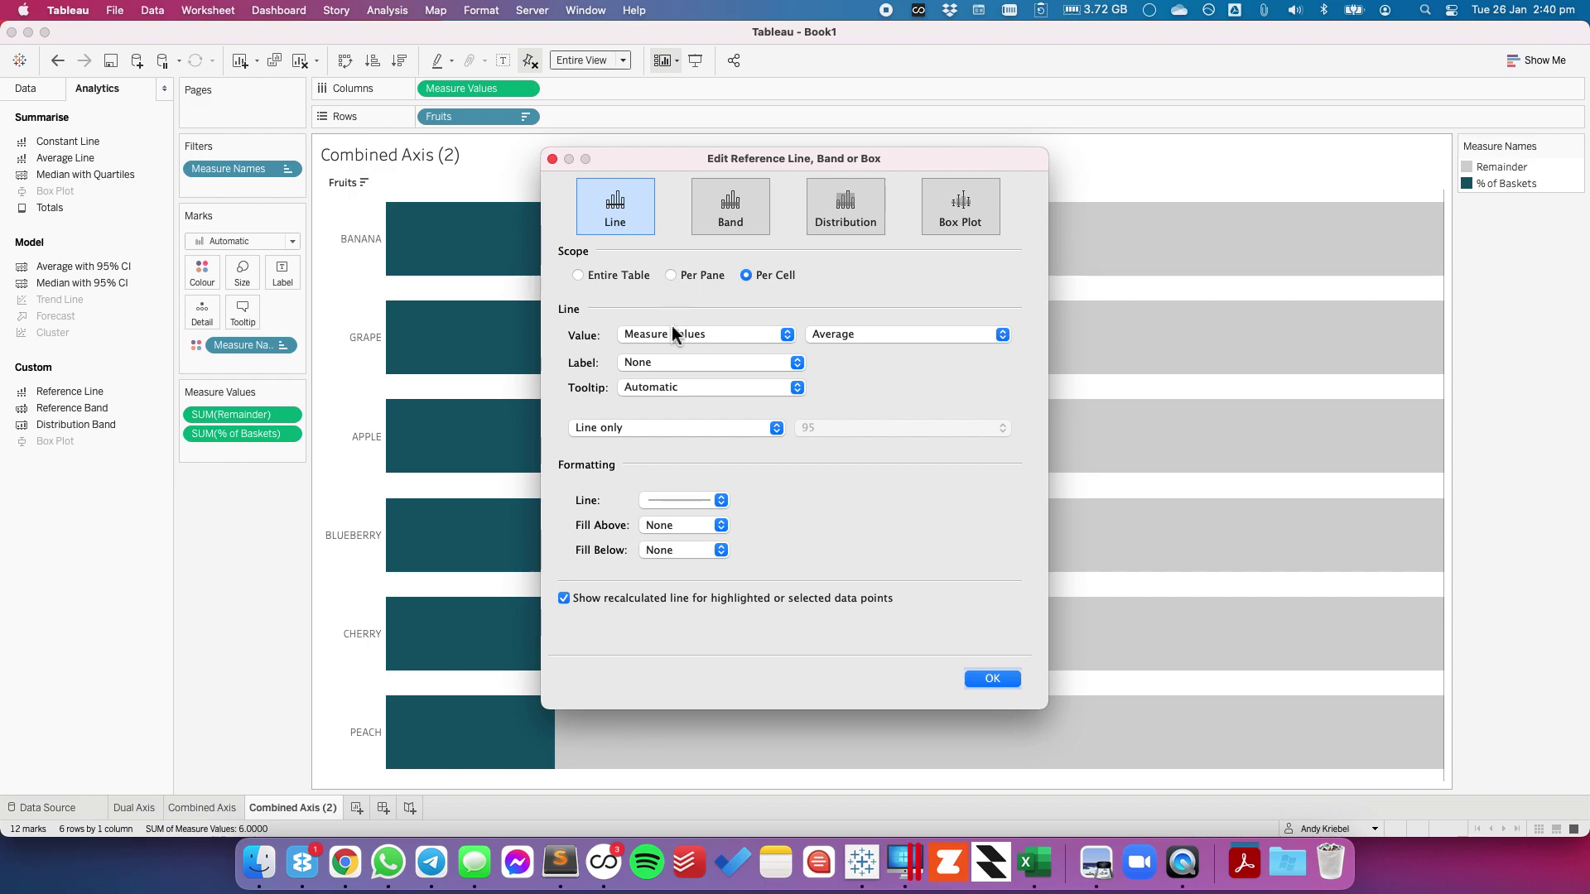
{"action": "left_click", "coordinate": [673, 334]}
{"action": "left_click", "coordinate": [664, 340]}
{"action": "left_click", "coordinate": [653, 365]}
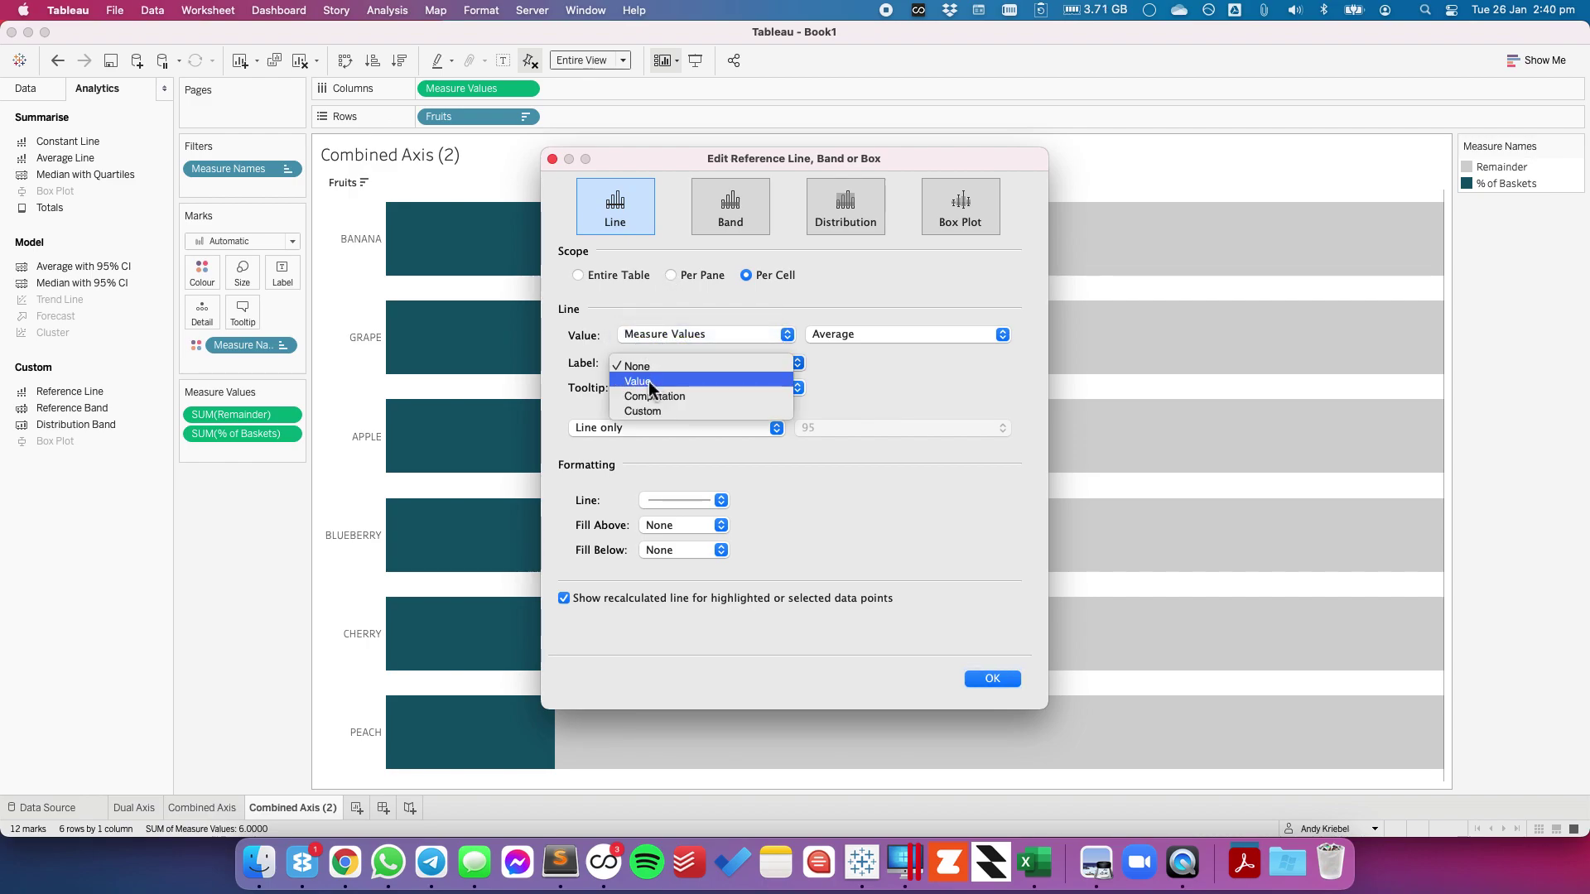
{"action": "left_click", "coordinate": [649, 381]}
{"action": "left_click", "coordinate": [991, 679]}
{"action": "mouse_move", "coordinate": [1433, 296]}
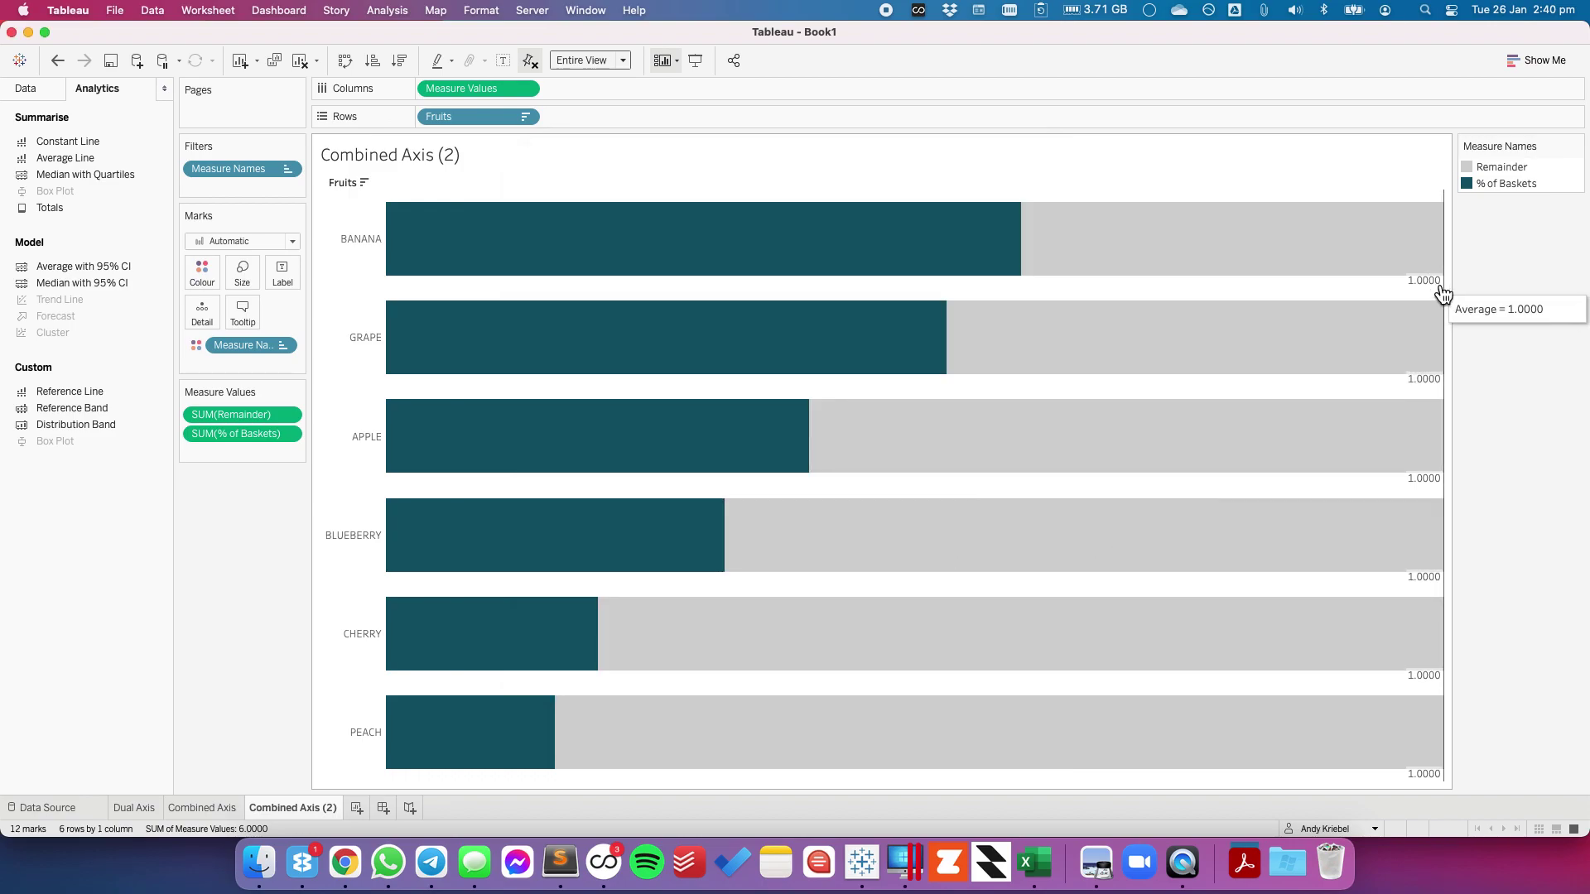
{"action": "left_click", "coordinate": [1443, 285]}
{"action": "left_click", "coordinate": [1562, 308]}
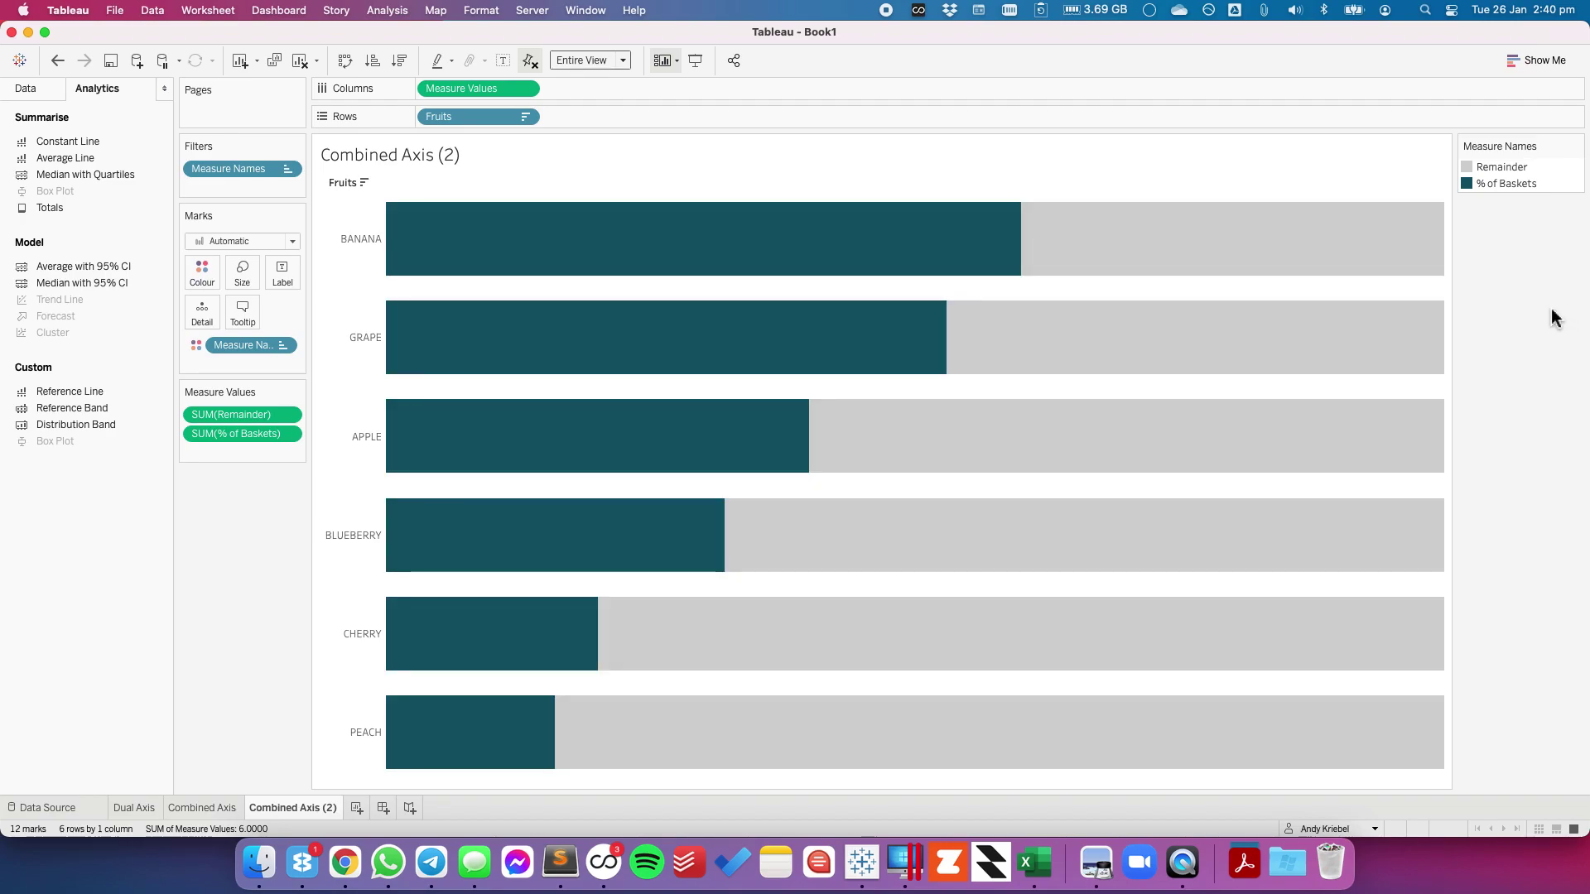
Step: Add the % of Baskets measure to Detail on the marks
{"action": "left_click", "coordinate": [25, 91]}
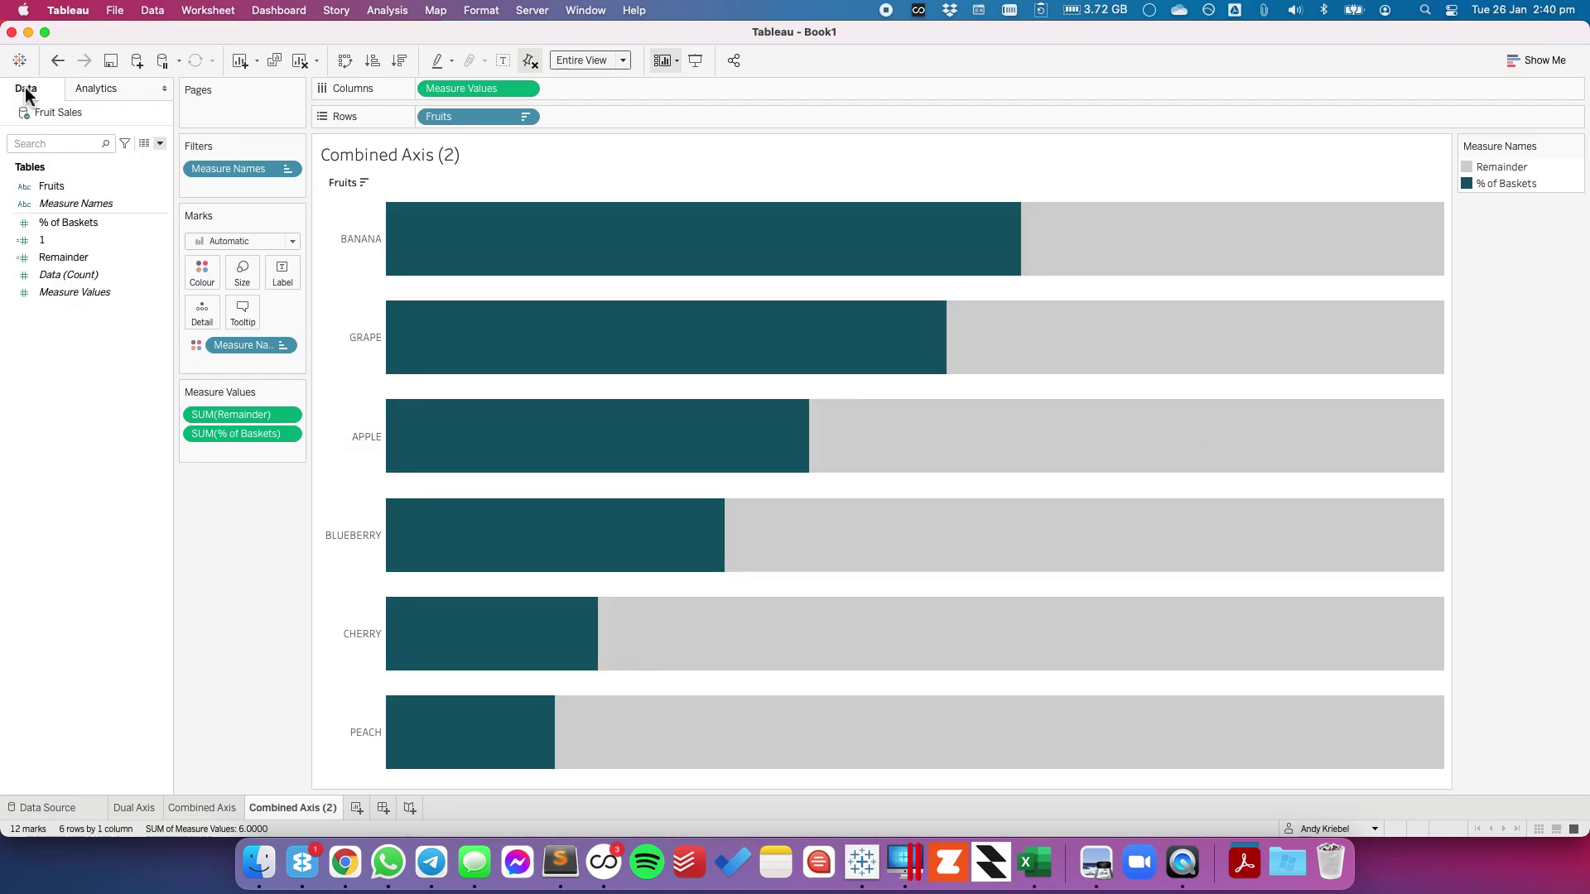
{"action": "left_click", "coordinate": [57, 225]}
{"action": "left_click_drag", "start_coordinate": [56, 225], "coordinate": [197, 316]}
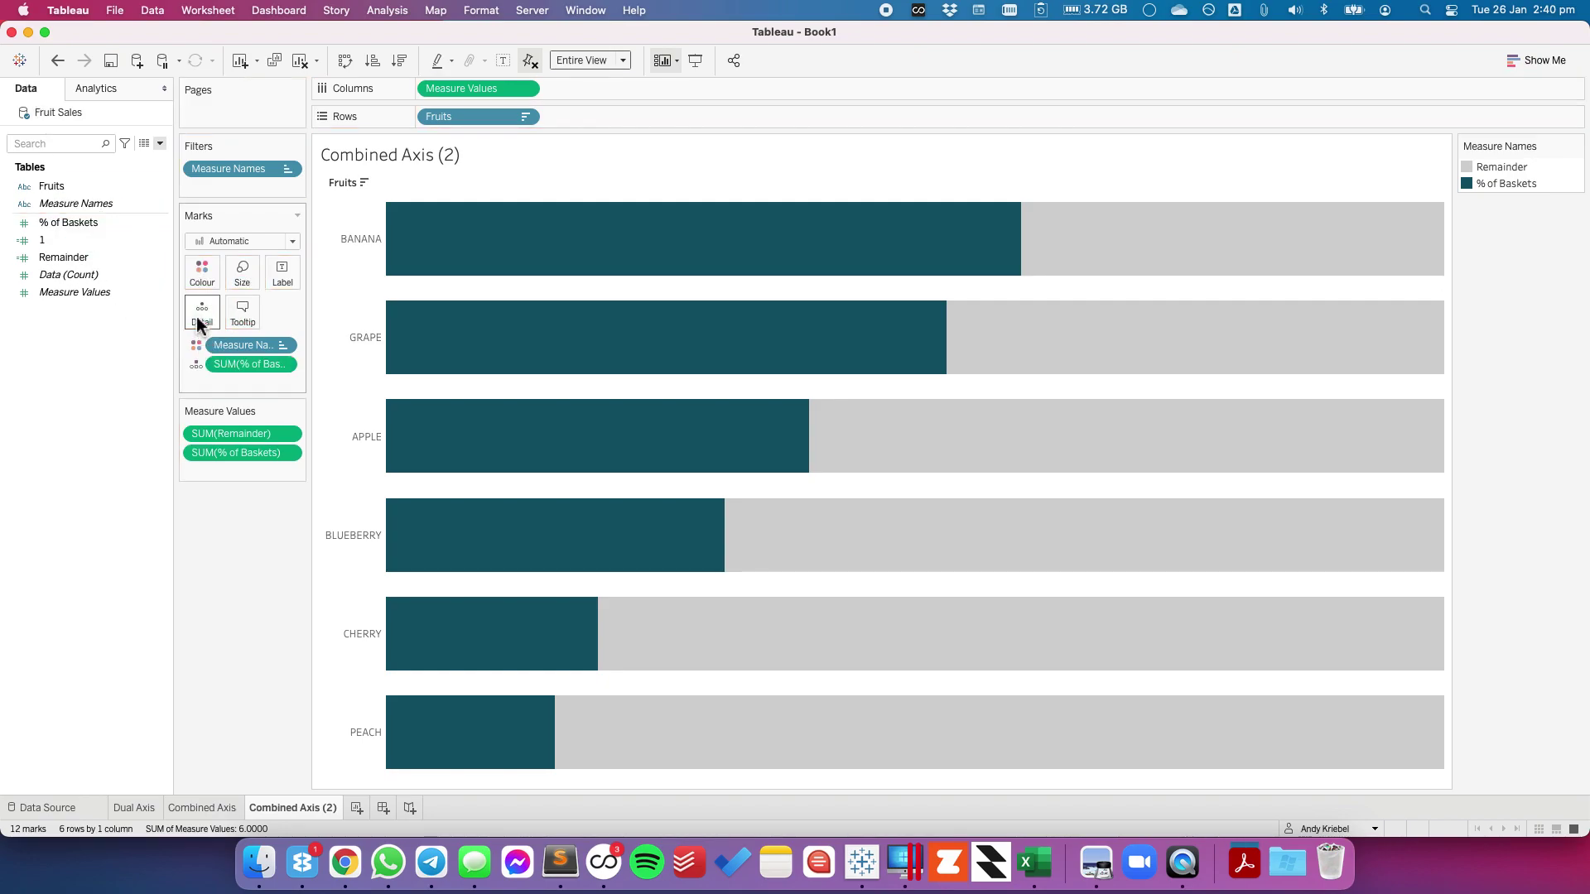
Step: Add a per-cell reference line at the average of SUM(% of Baskets)
{"action": "left_click", "coordinate": [106, 86]}
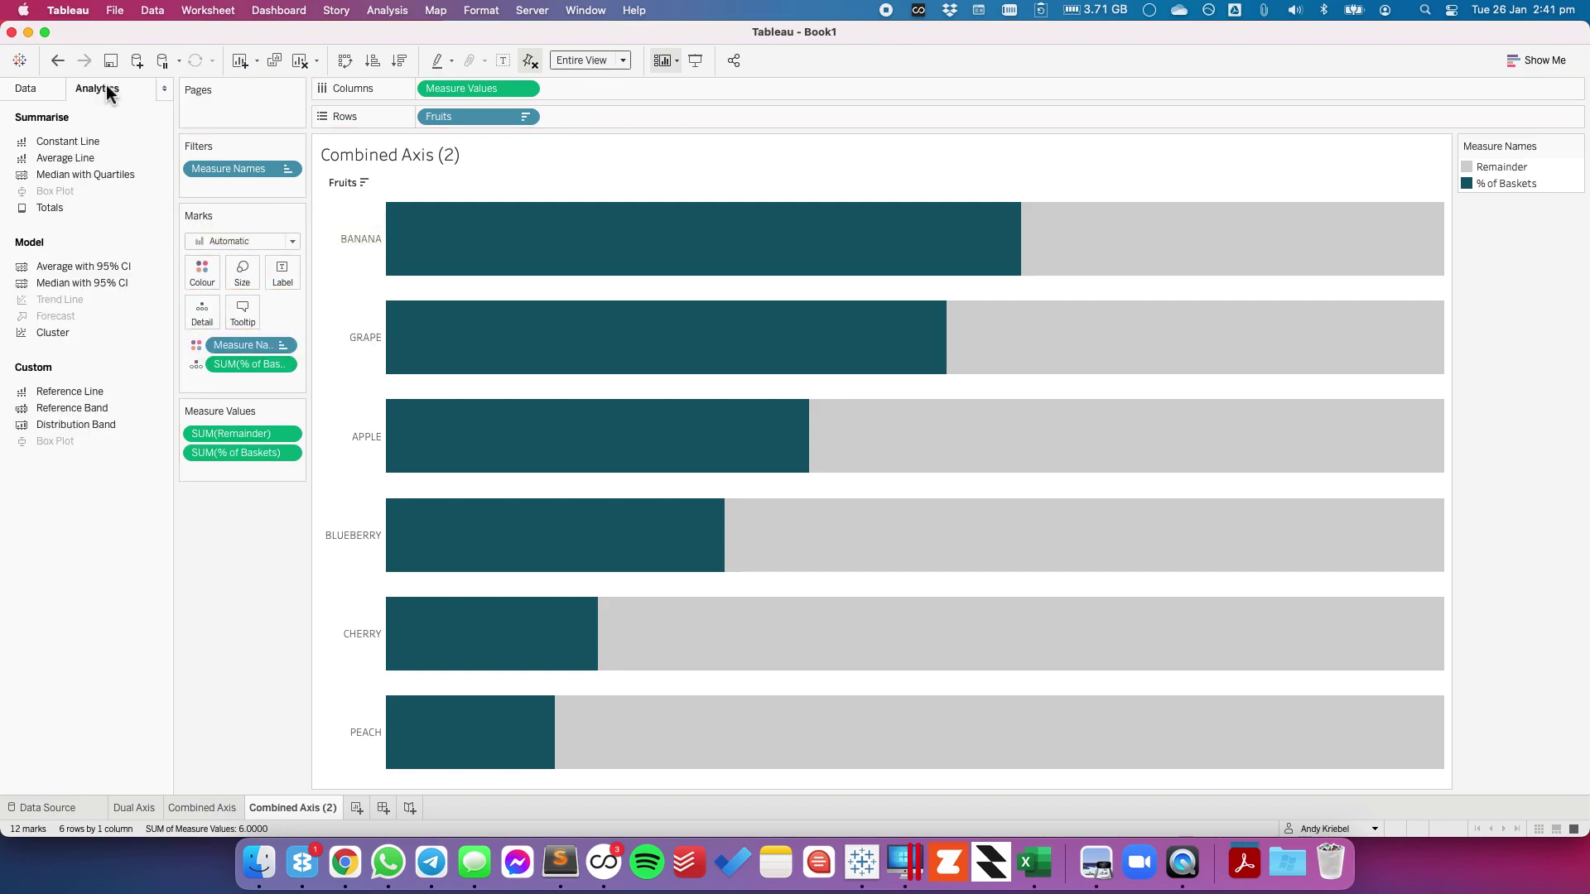
{"action": "left_click_drag", "start_coordinate": [93, 390], "coordinate": [579, 211]}
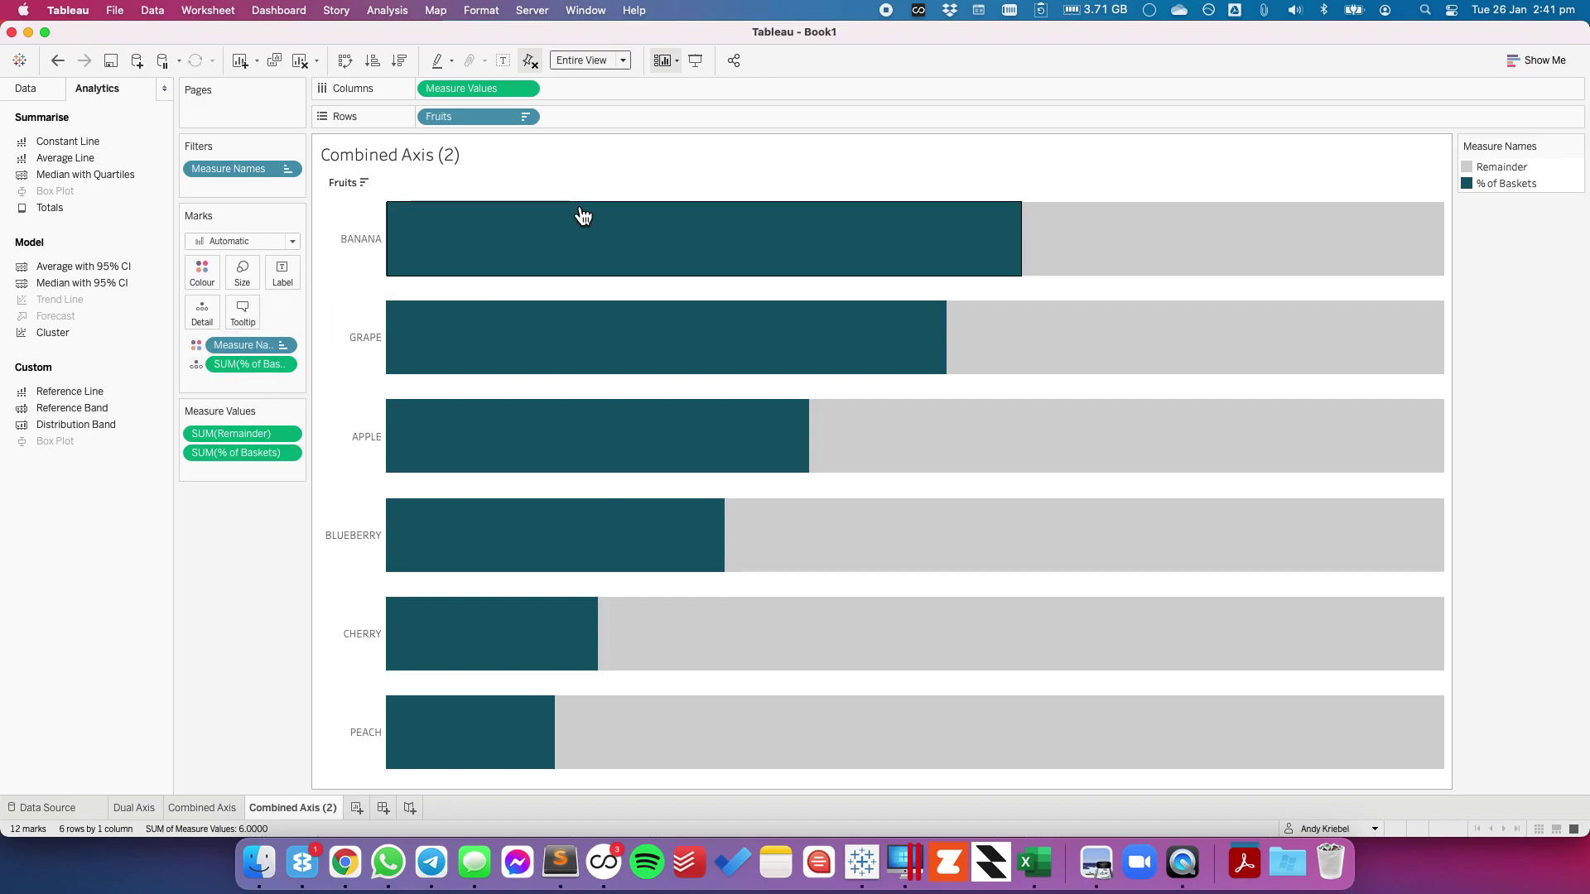
{"action": "left_click", "coordinate": [642, 334]}
{"action": "left_click", "coordinate": [648, 351]}
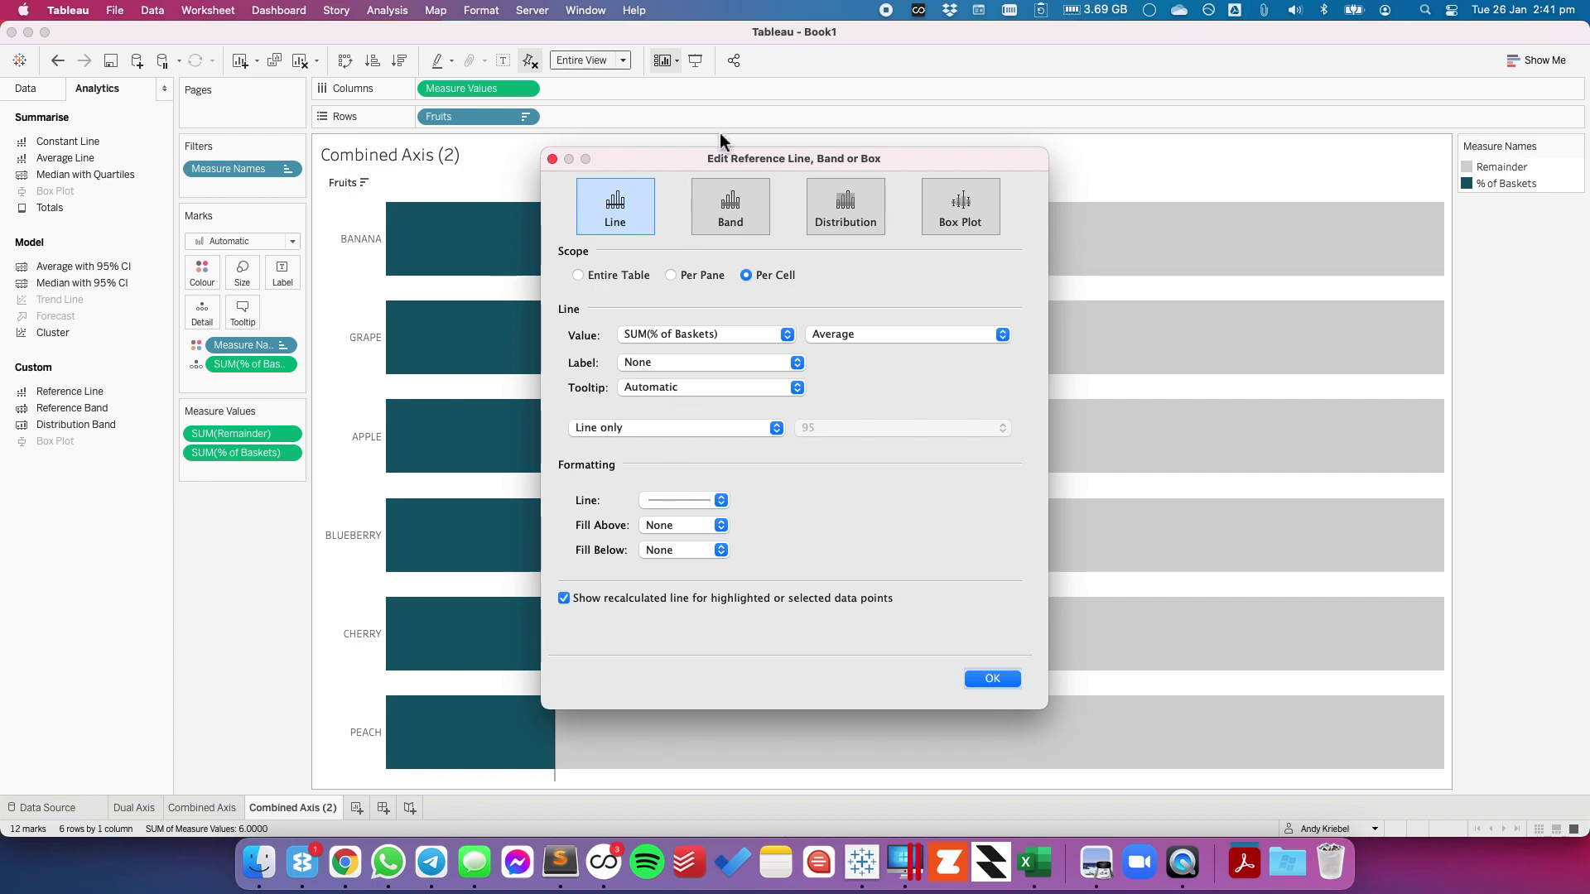
Step: Label the reference line with its value and set its line style to None
{"action": "mouse_move", "coordinate": [720, 162]}
{"action": "left_mouse_down"}
{"action": "mouse_move", "coordinate": [1100, 205]}
{"action": "mouse_move", "coordinate": [1171, 156]}
{"action": "mouse_move", "coordinate": [1040, 146]}
{"action": "left_mouse_up"}
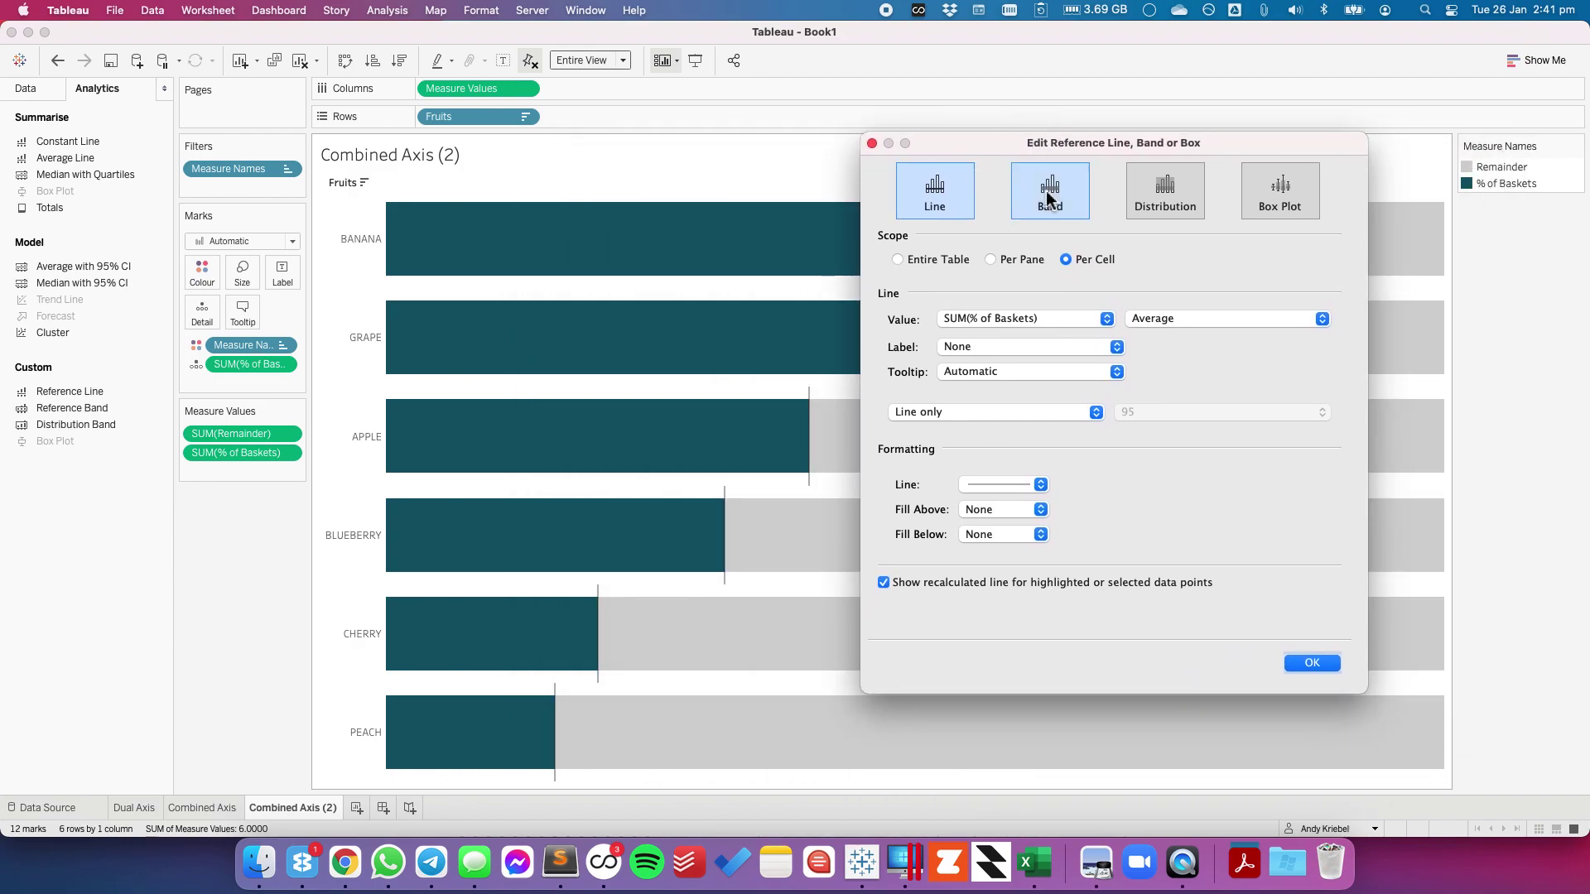
{"action": "left_click", "coordinate": [965, 354]}
{"action": "left_click", "coordinate": [965, 365]}
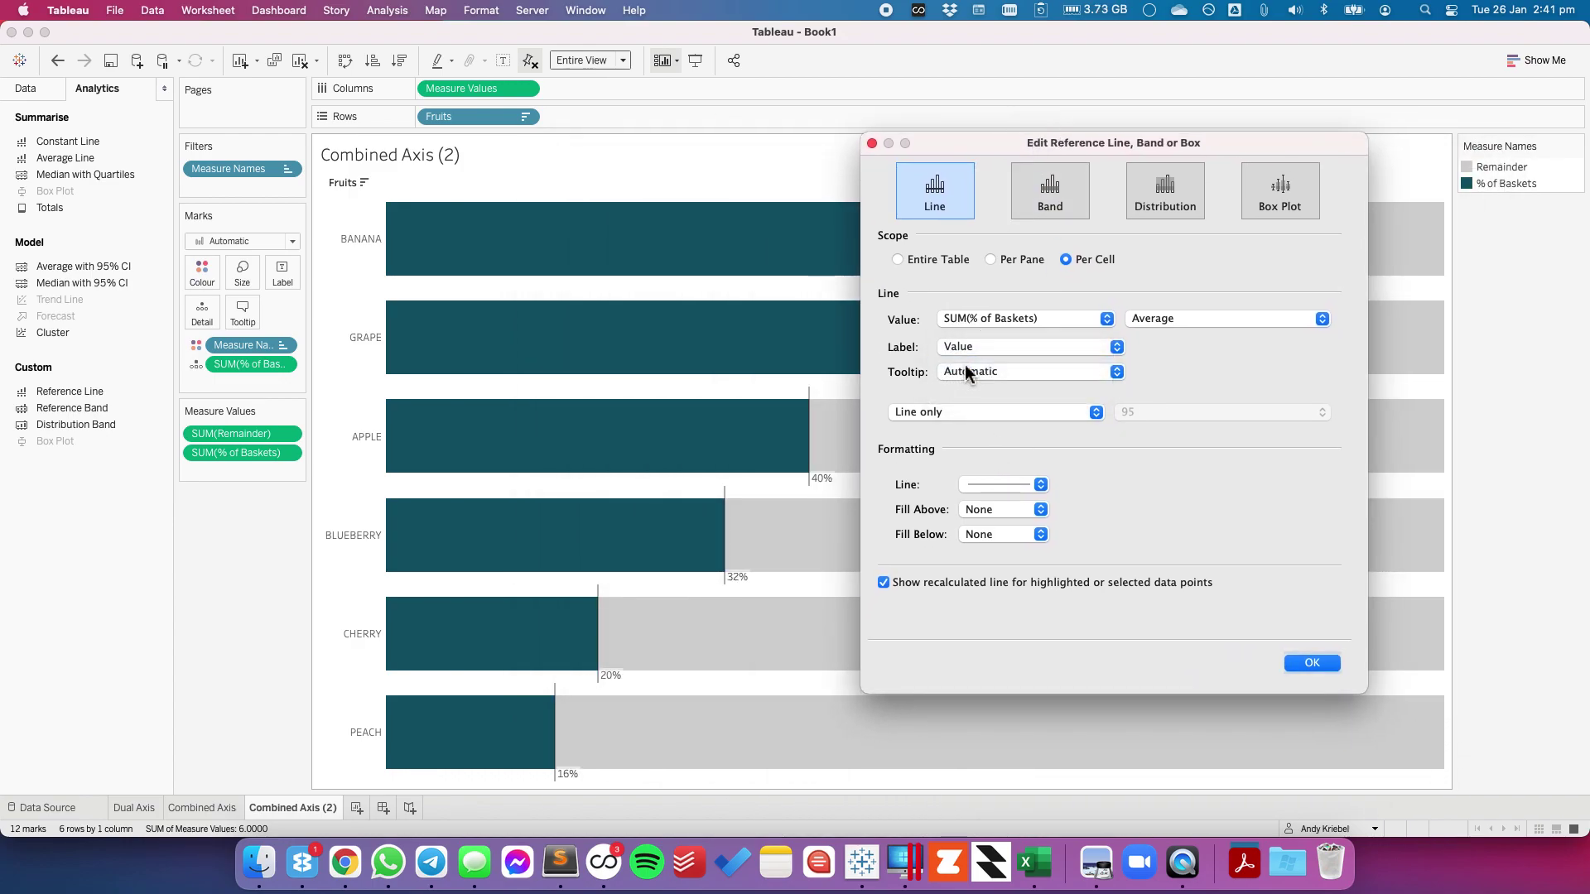
{"action": "left_click", "coordinate": [980, 475]}
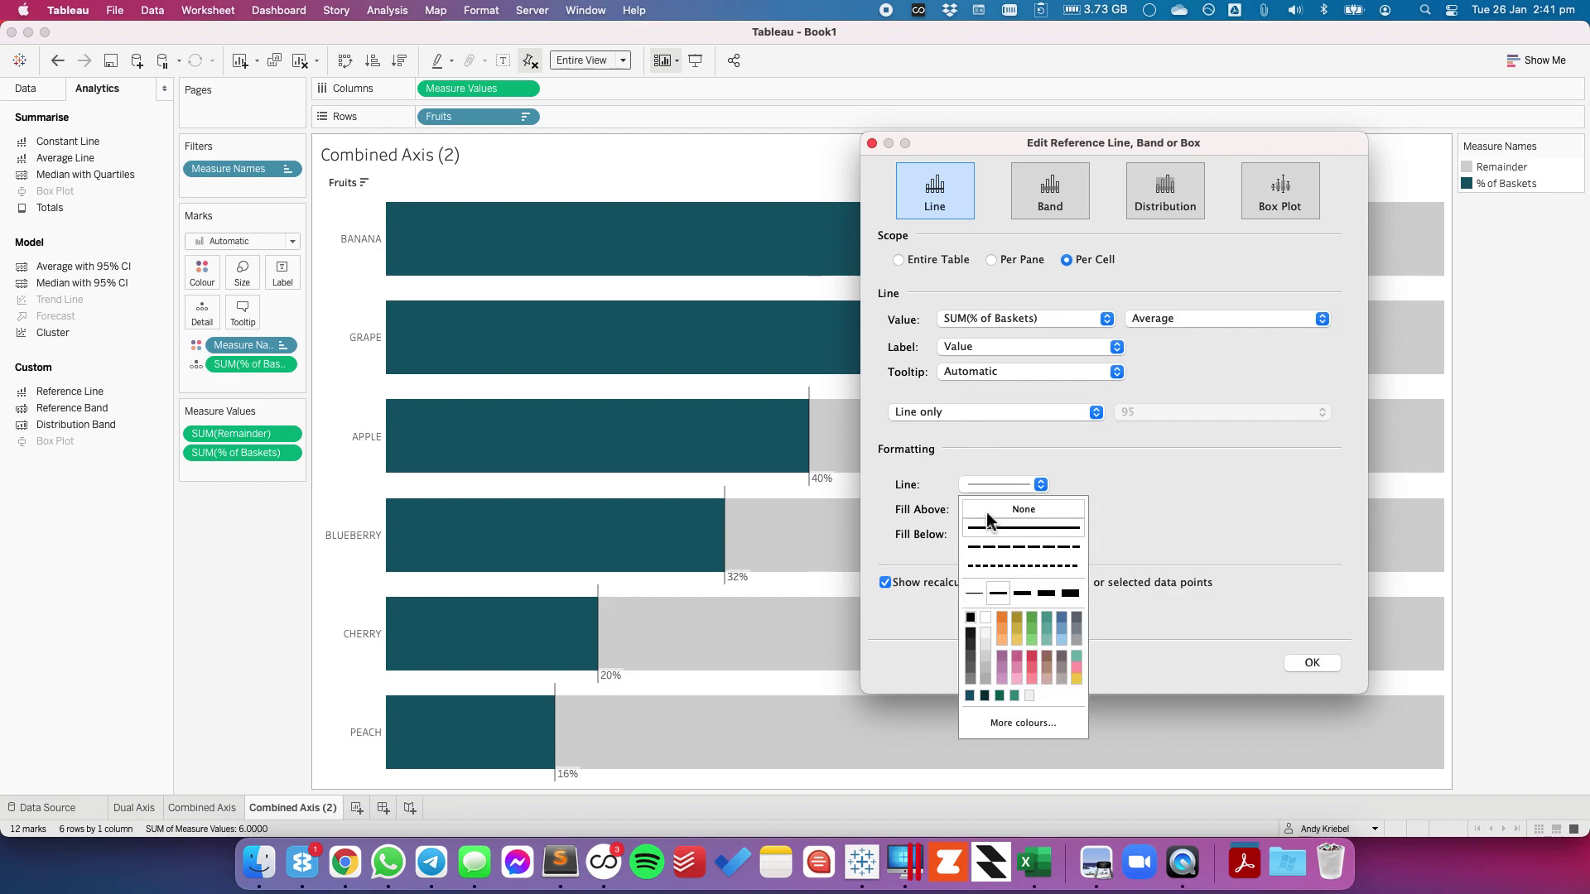
{"action": "left_click", "coordinate": [986, 511]}
{"action": "left_click", "coordinate": [920, 502]}
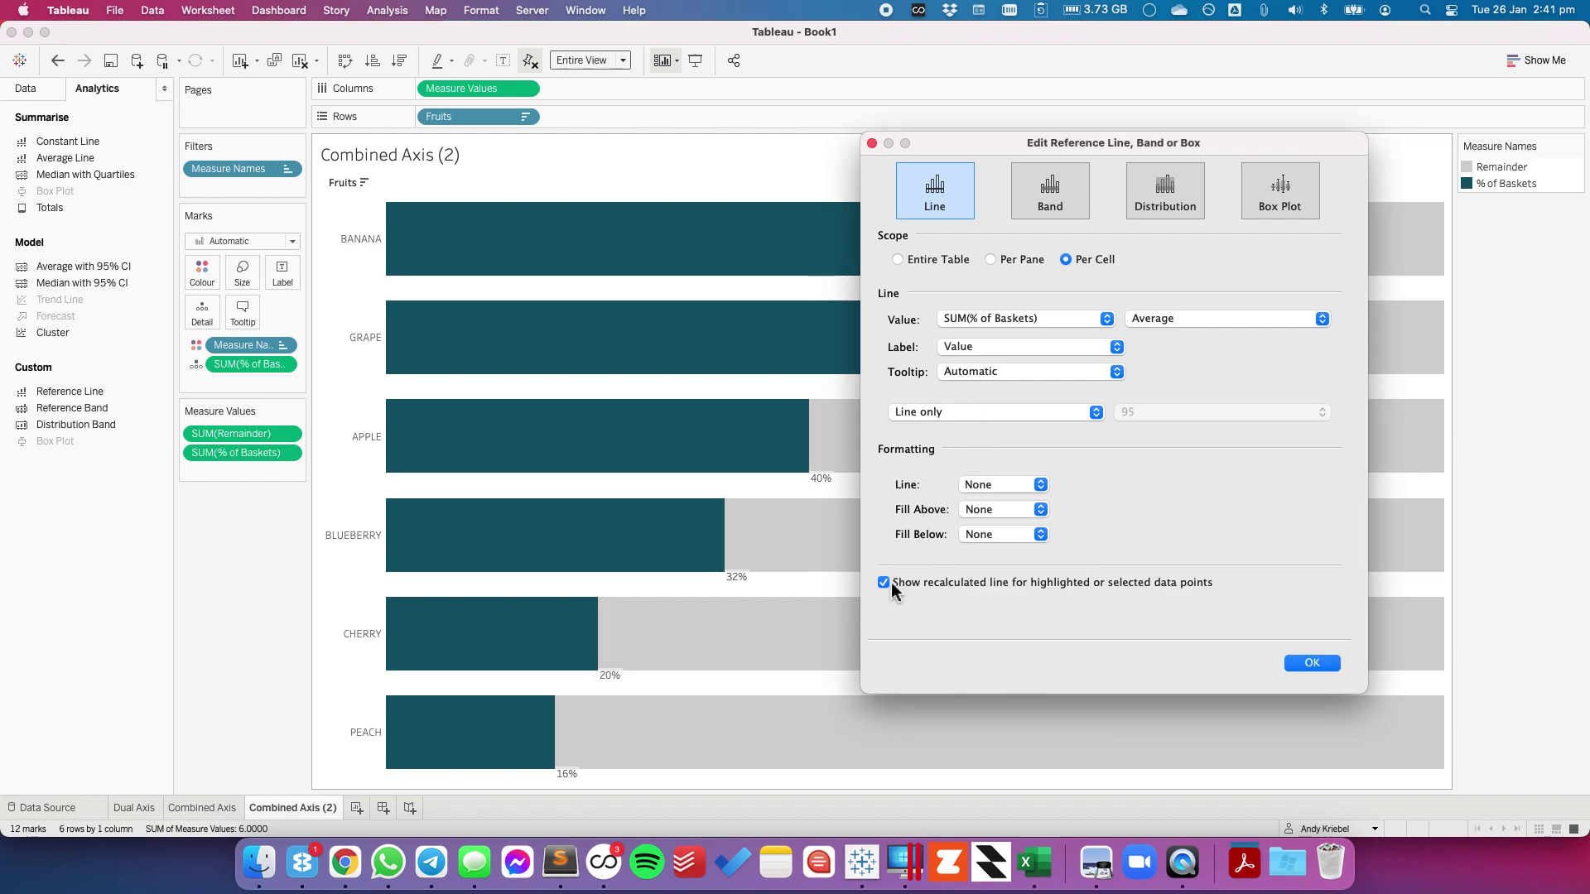
{"action": "left_click", "coordinate": [1317, 663]}
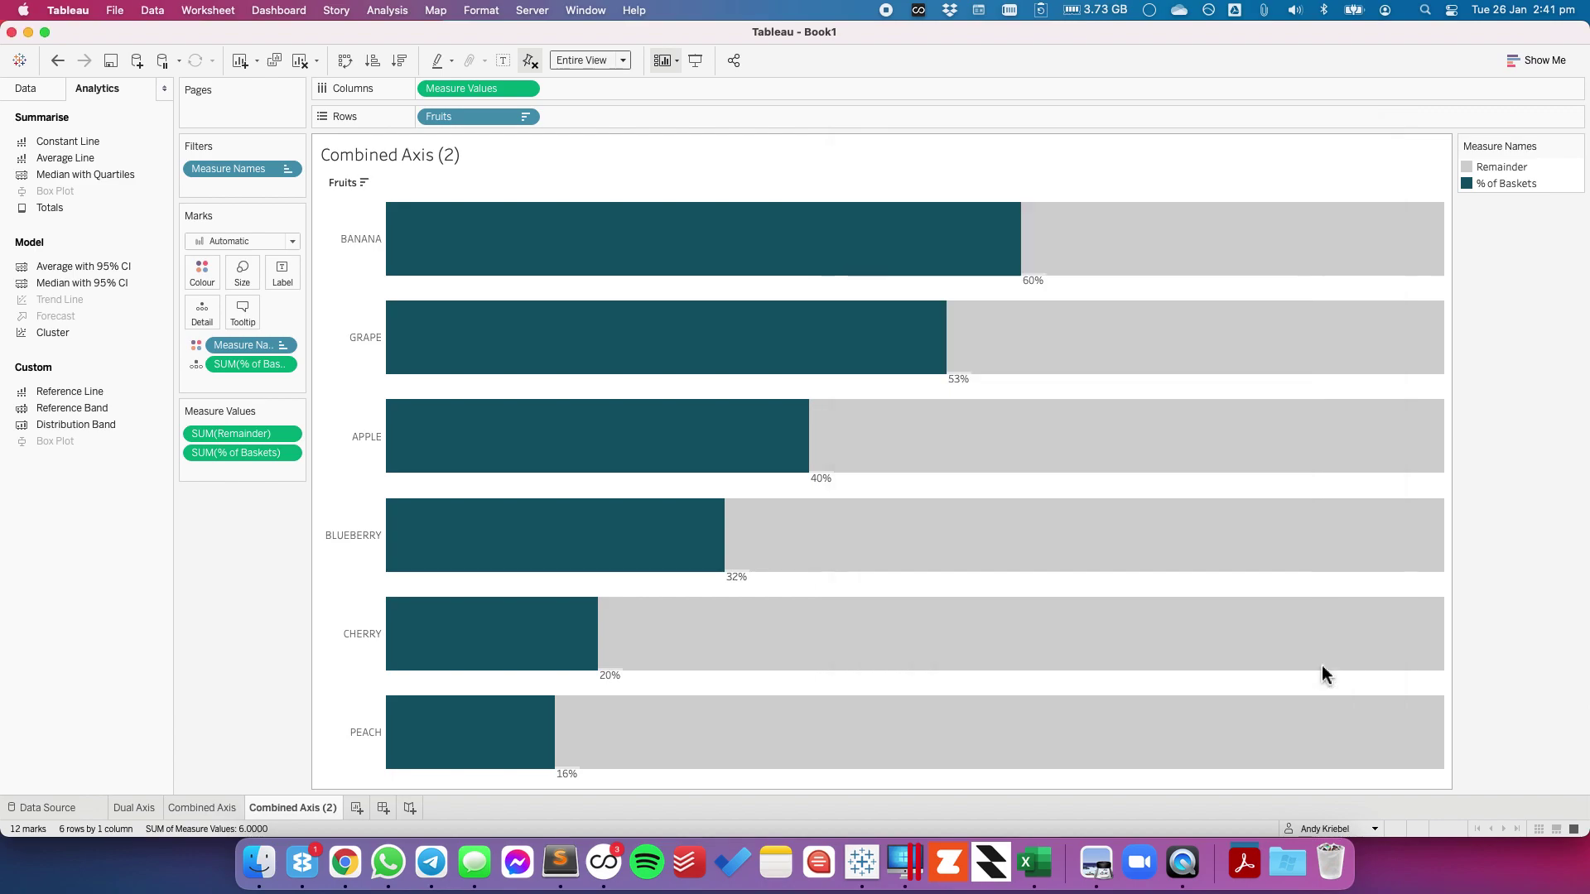
Step: Format the reference line label's font as size 12 in dark teal matching the % of Baskets bars
{"action": "mouse_move", "coordinate": [959, 394]}
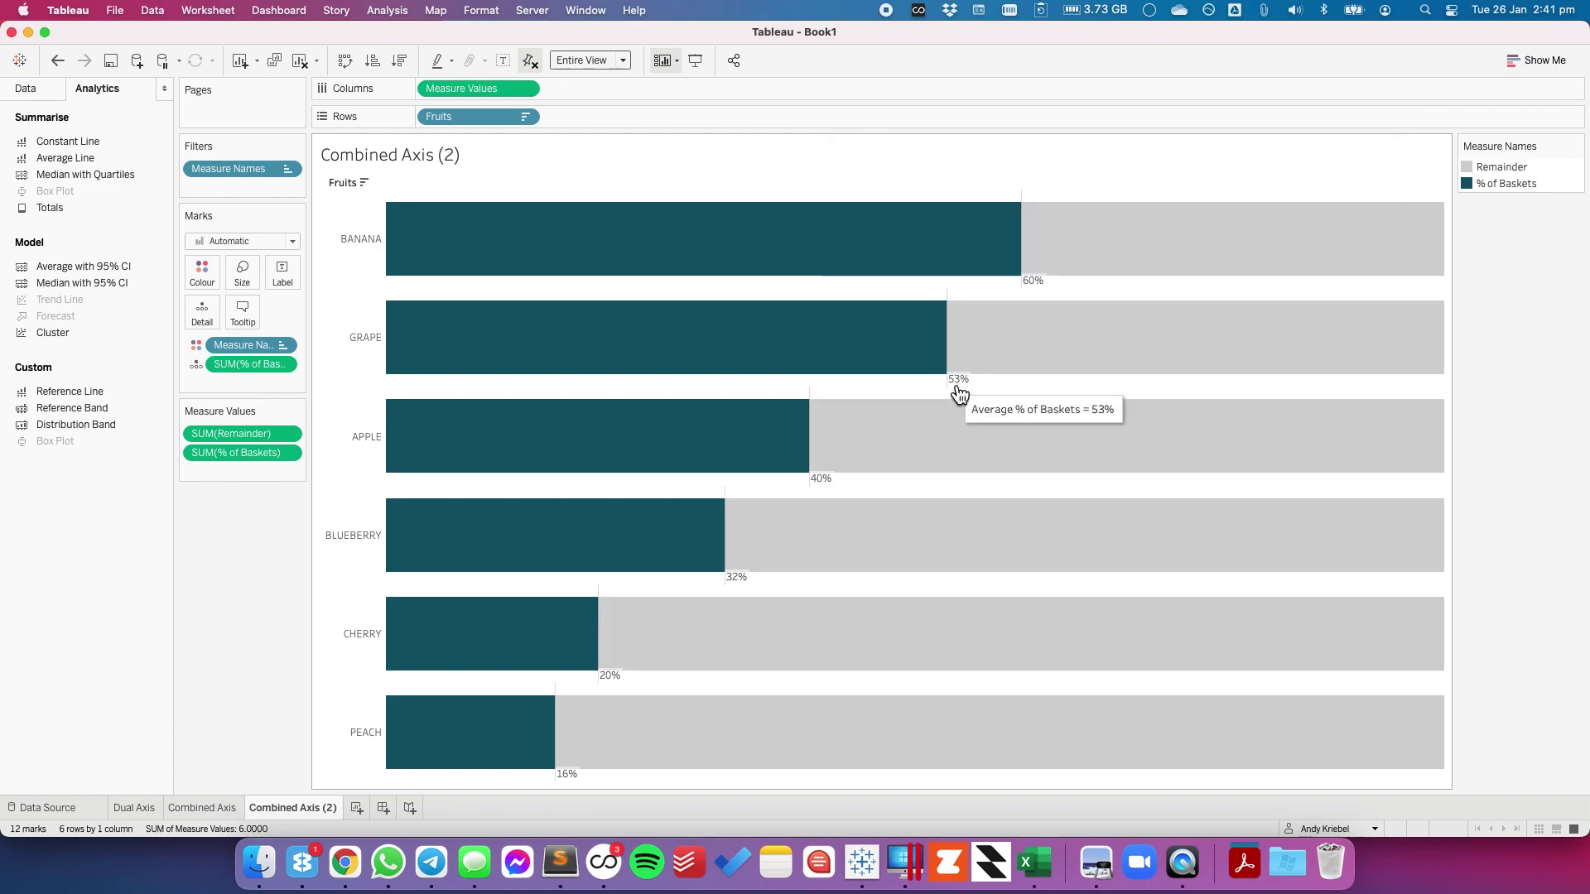
{"action": "left_click", "coordinate": [959, 394]}
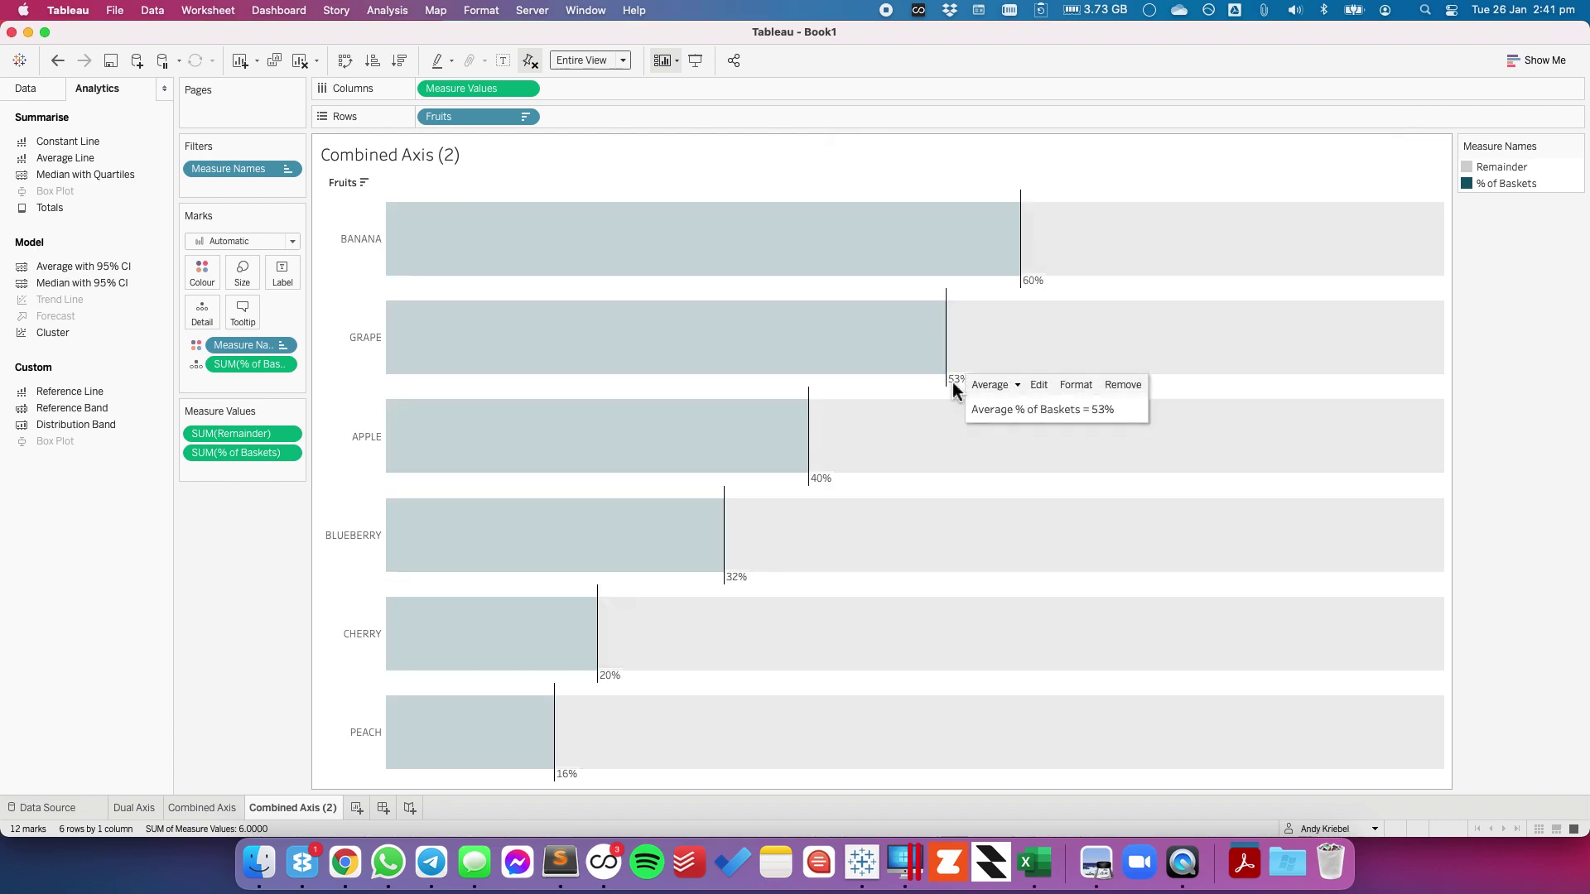
{"action": "left_click", "coordinate": [1078, 384]}
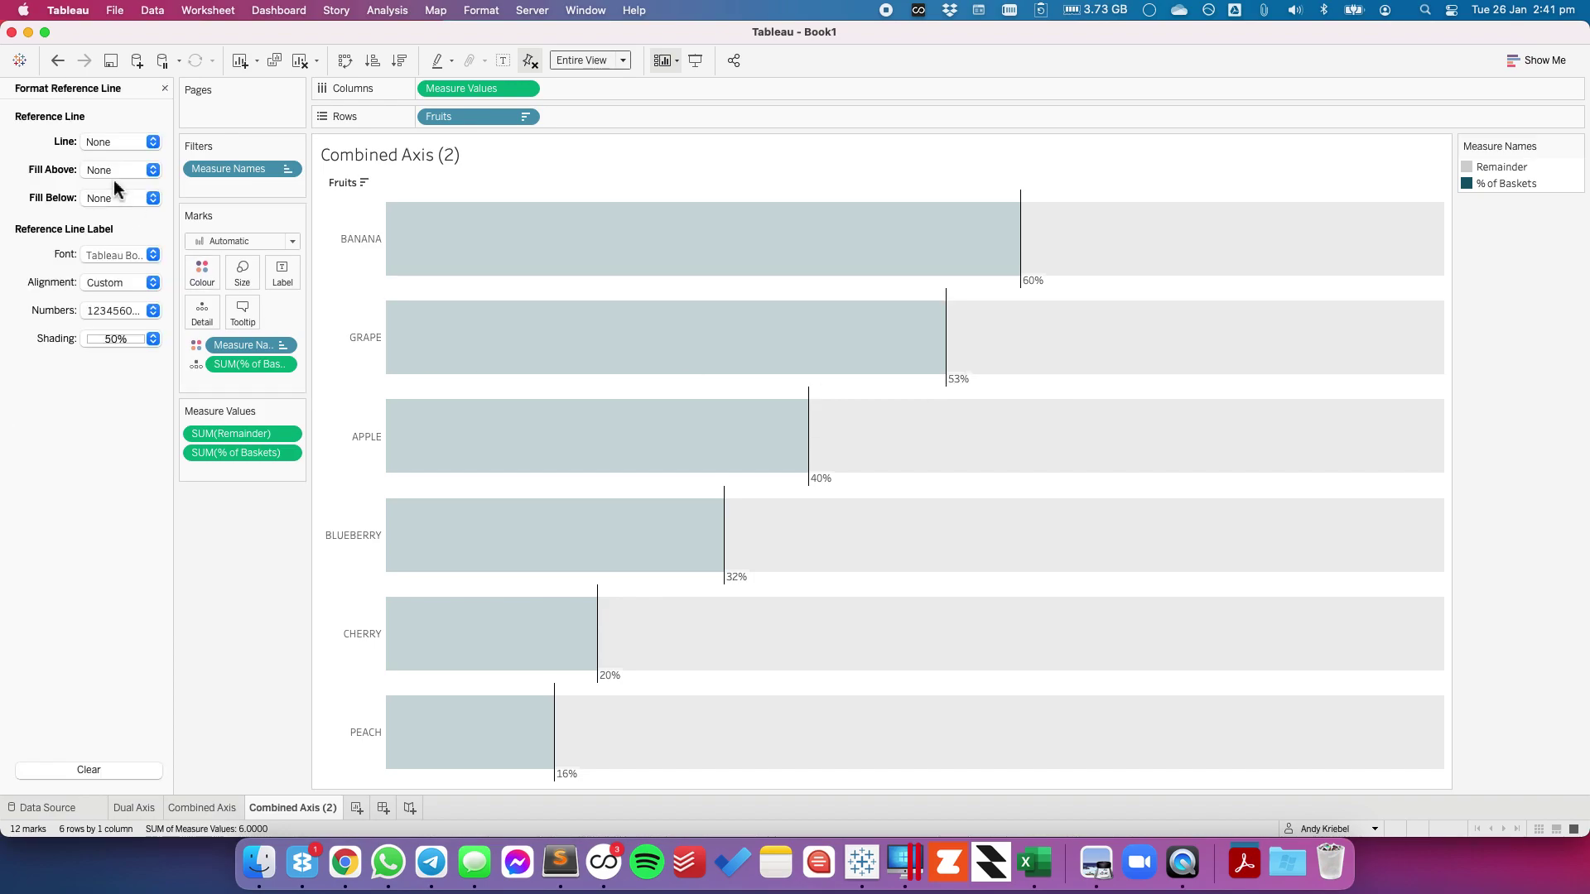
{"action": "left_click", "coordinate": [111, 256]}
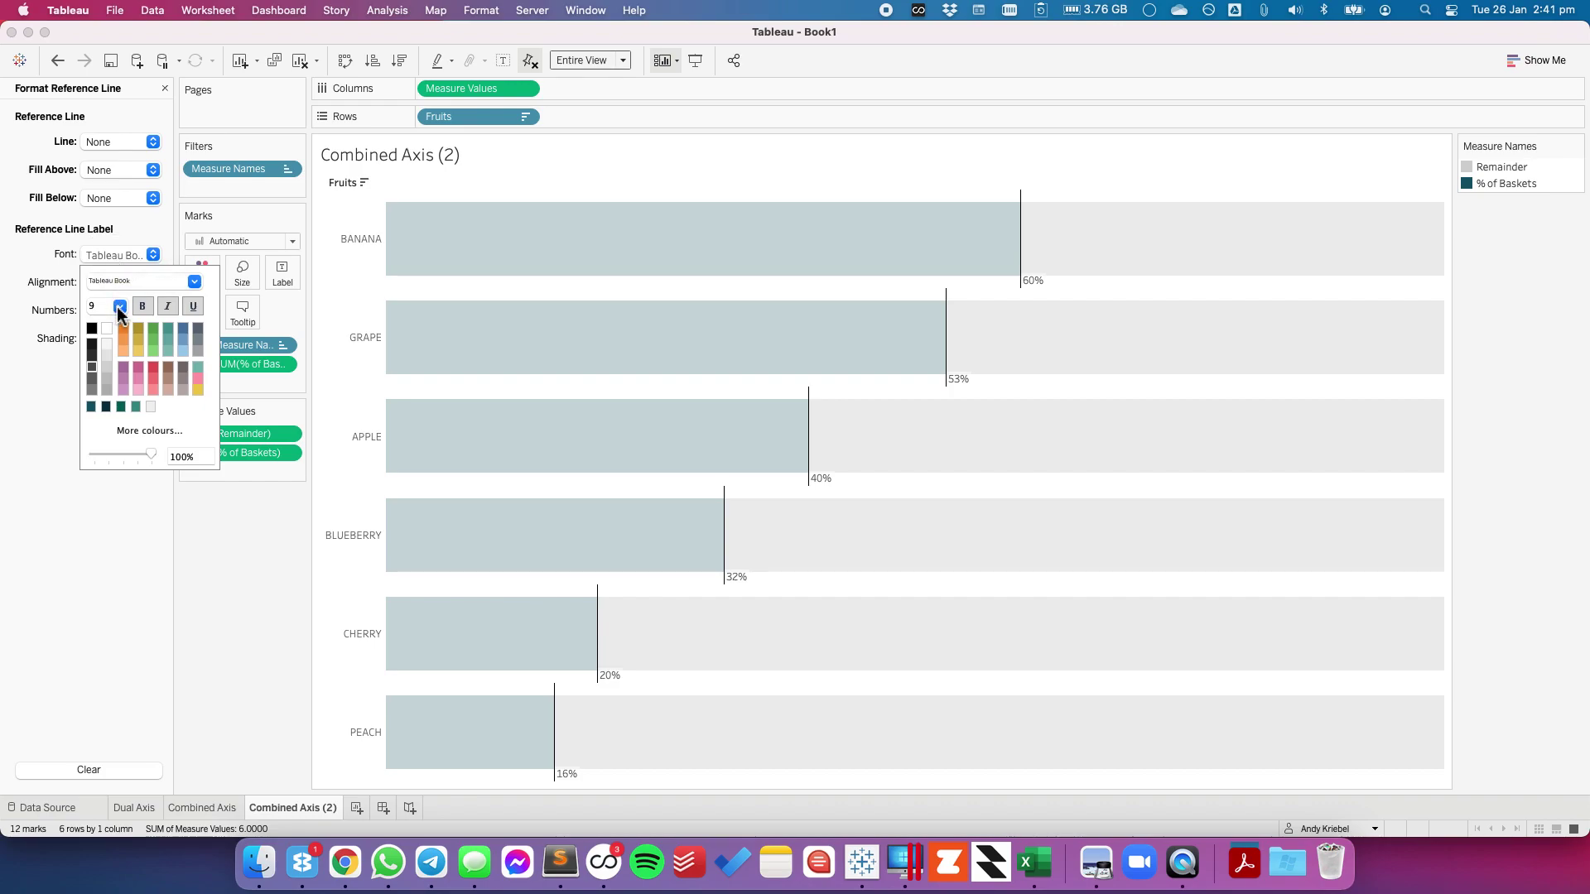
{"action": "left_click", "coordinate": [119, 306]}
{"action": "left_click", "coordinate": [101, 363]}
{"action": "left_click", "coordinate": [33, 336]}
{"action": "left_click", "coordinate": [106, 258]}
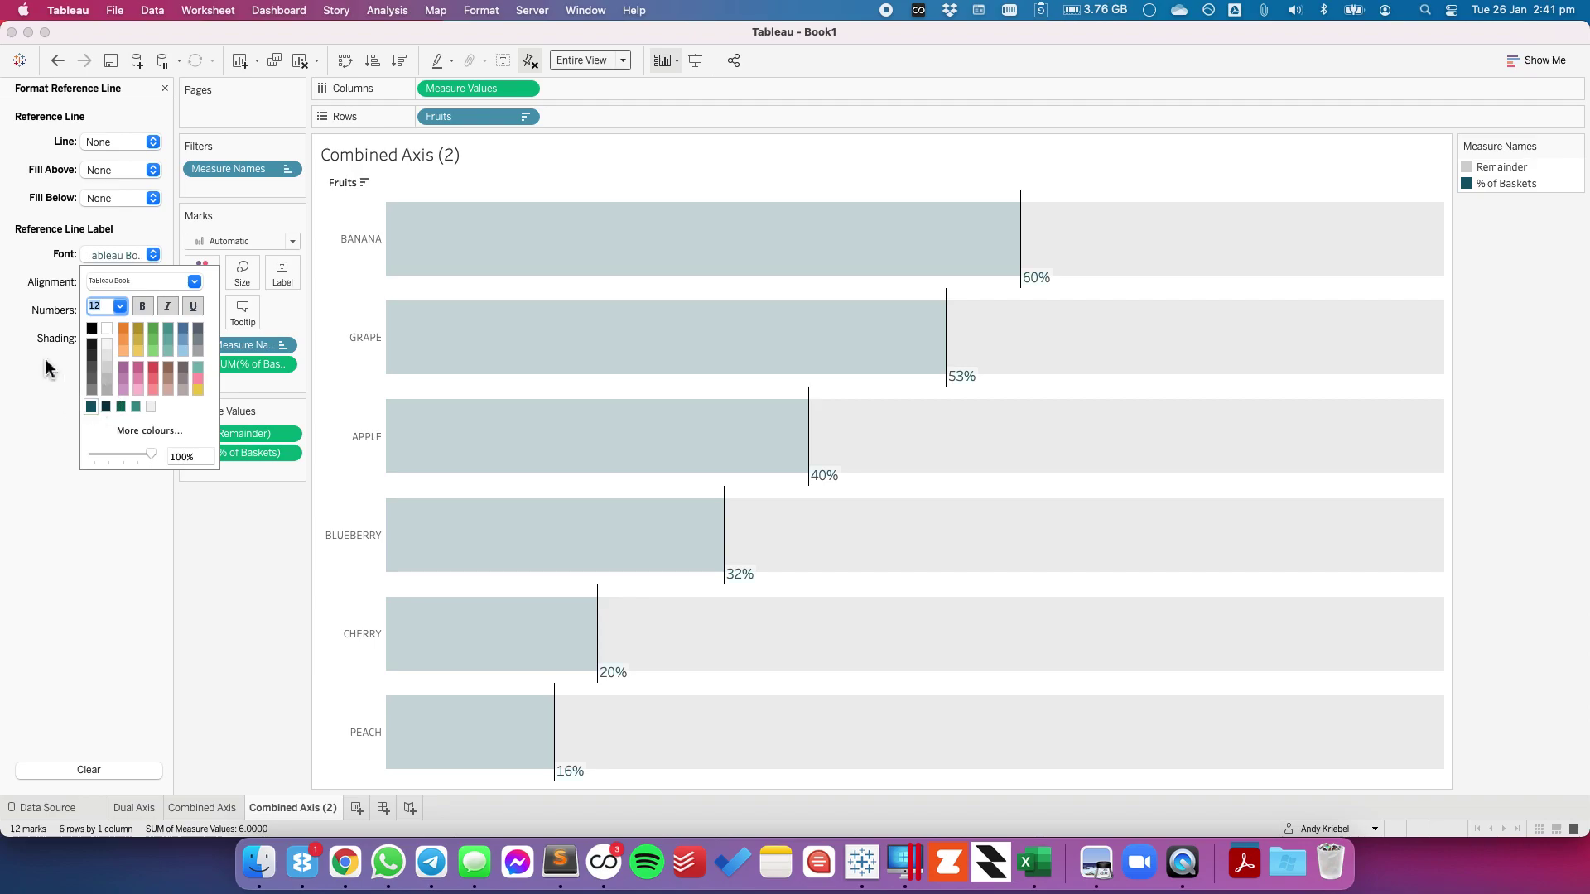
{"action": "left_click", "coordinate": [71, 368]}
Step: Set the reference line label's shading opacity to 0% and its vertical alignment to middle
{"action": "left_click", "coordinate": [108, 339]}
{"action": "left_click_drag", "start_coordinate": [127, 491], "coordinate": [78, 489]}
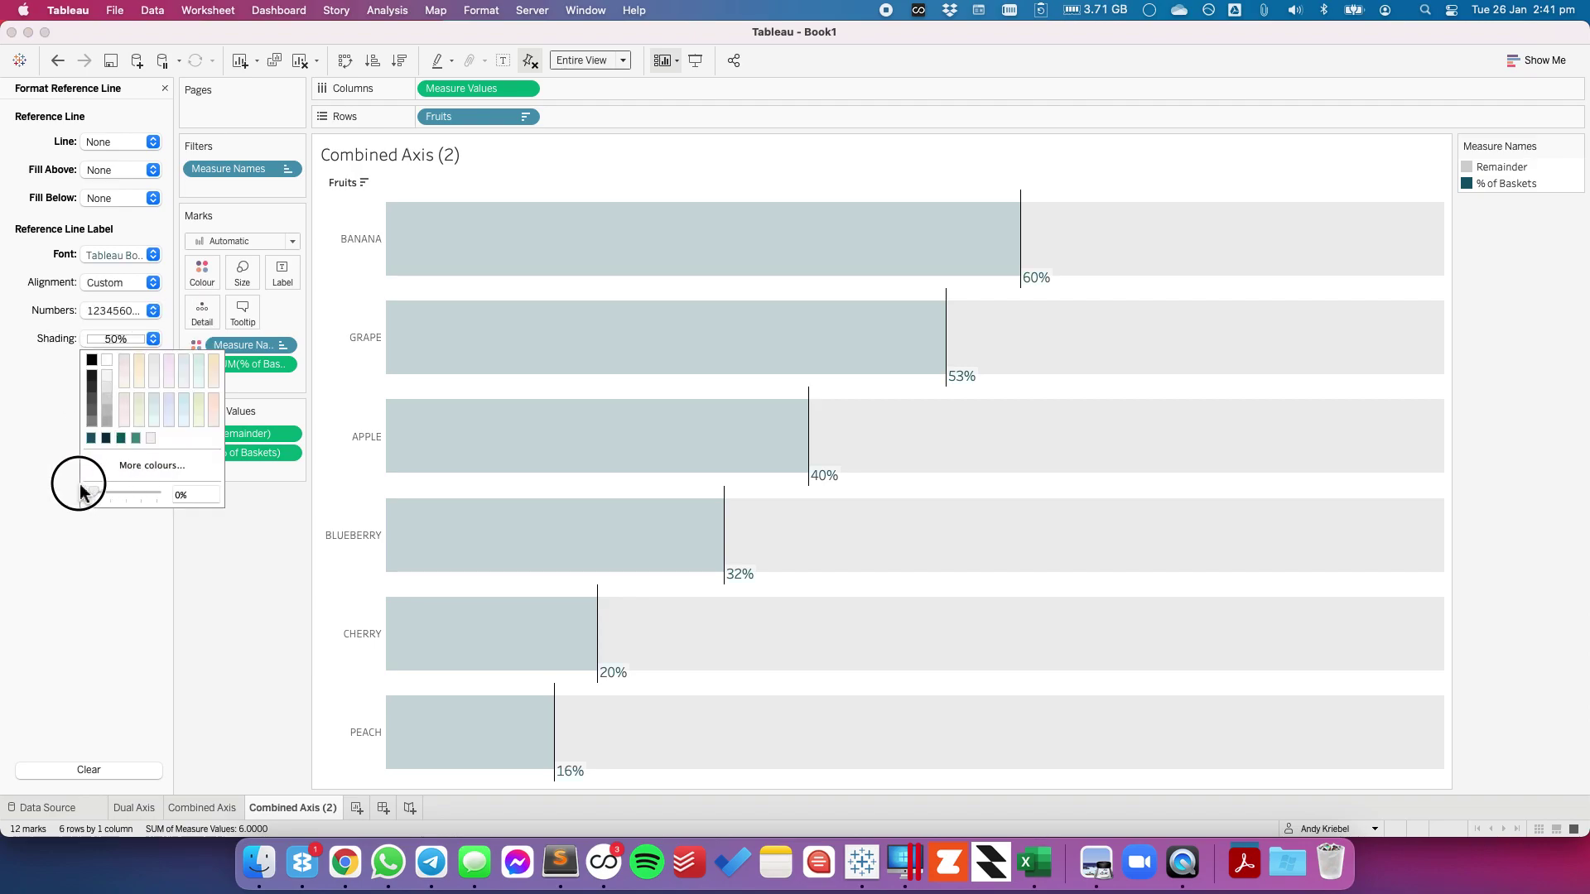
{"action": "left_click", "coordinate": [106, 280]}
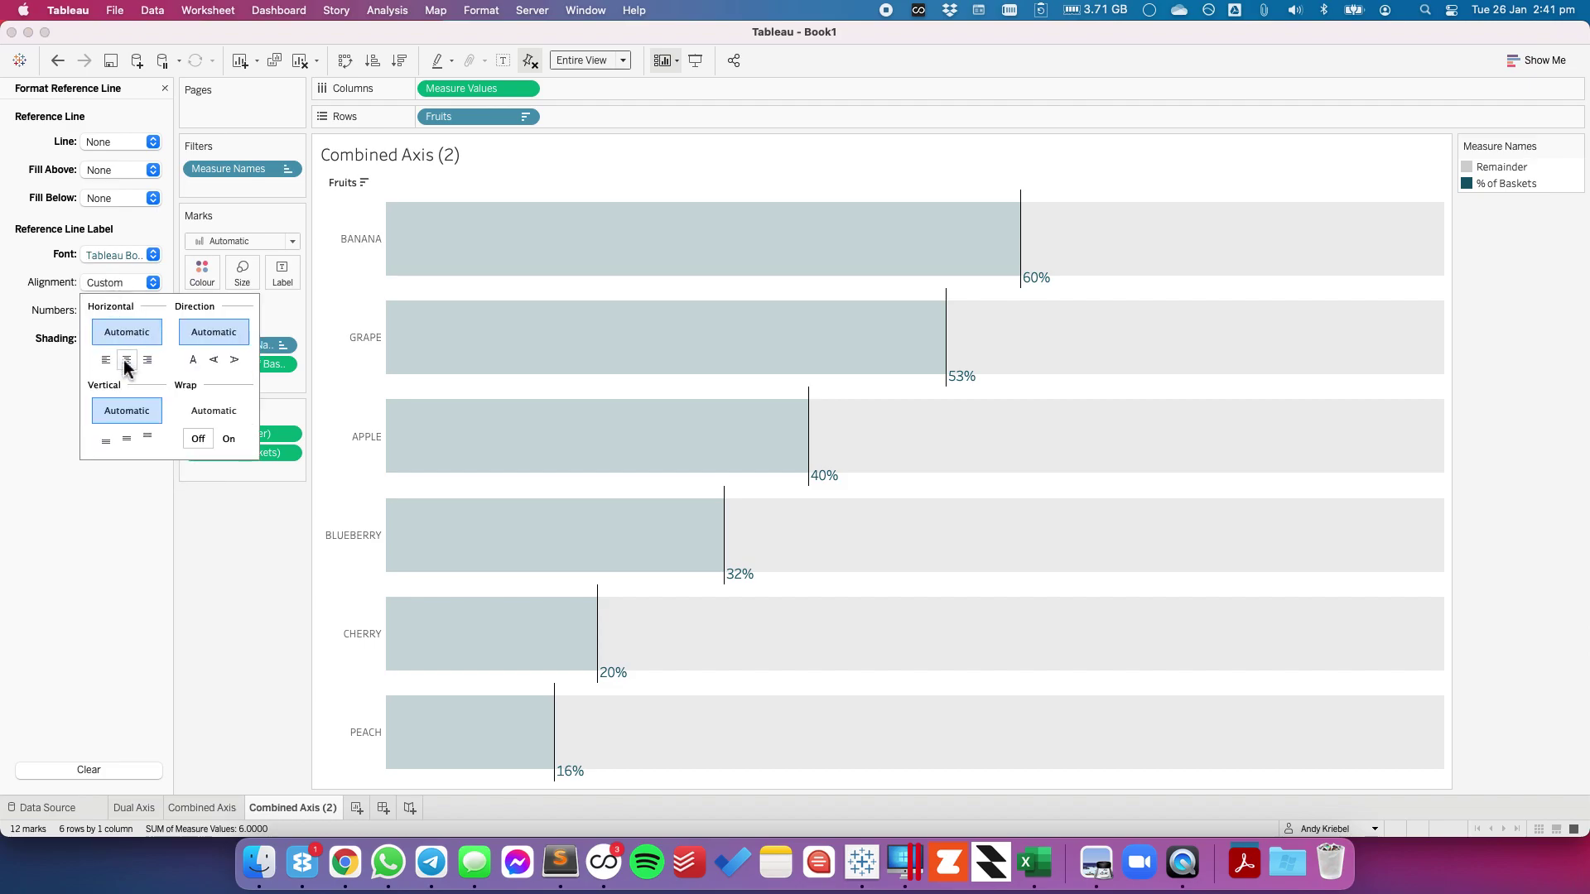
{"action": "left_click", "coordinate": [126, 438]}
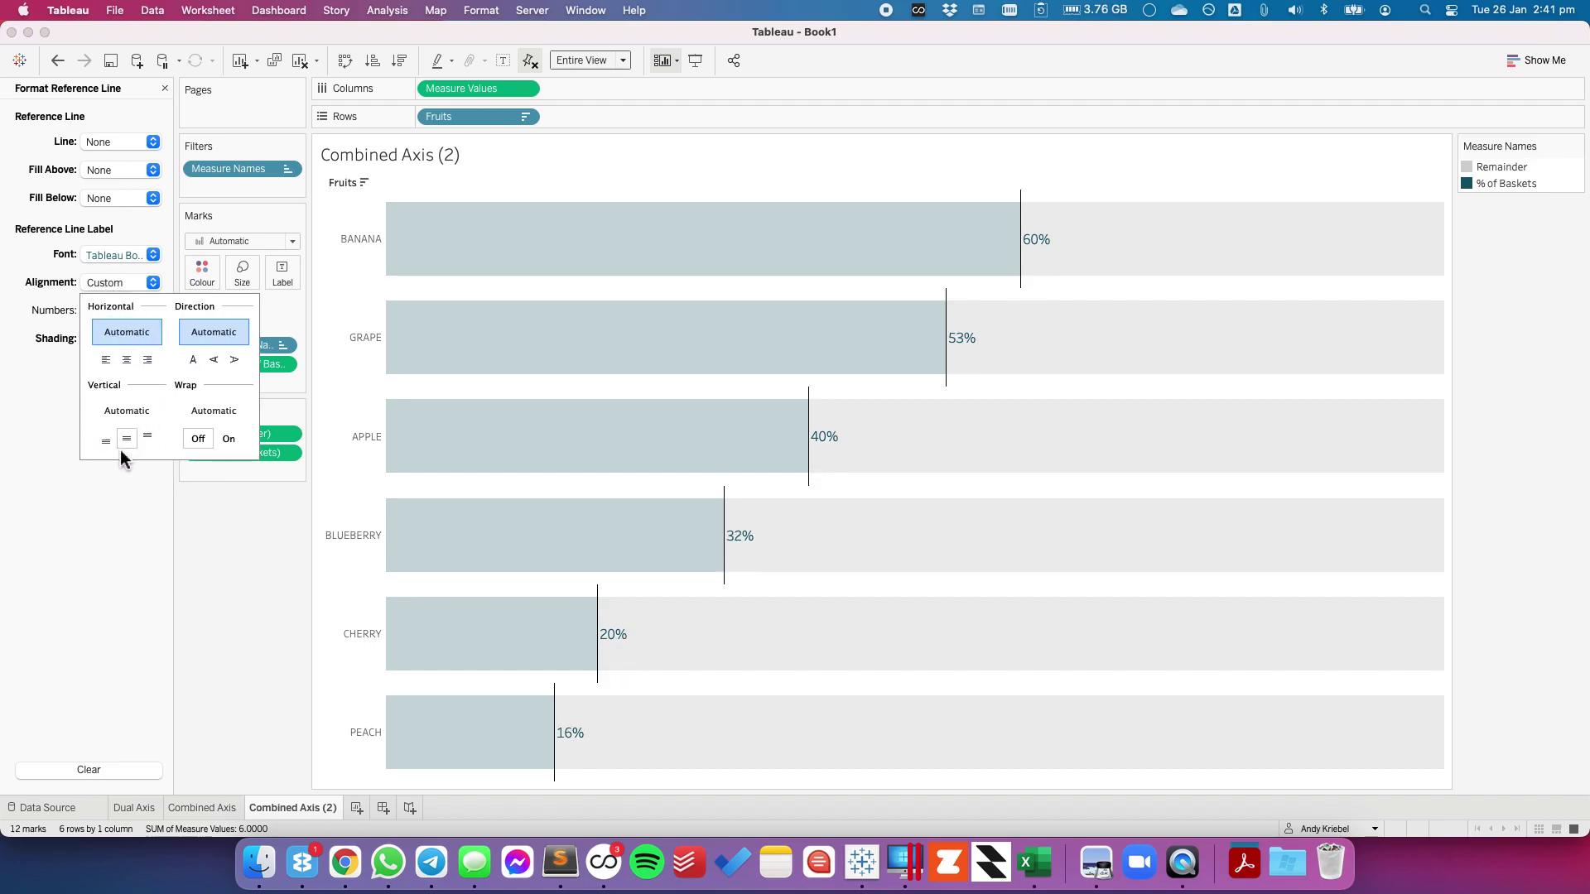
{"action": "left_click", "coordinate": [118, 502]}
{"action": "left_click", "coordinate": [238, 539]}
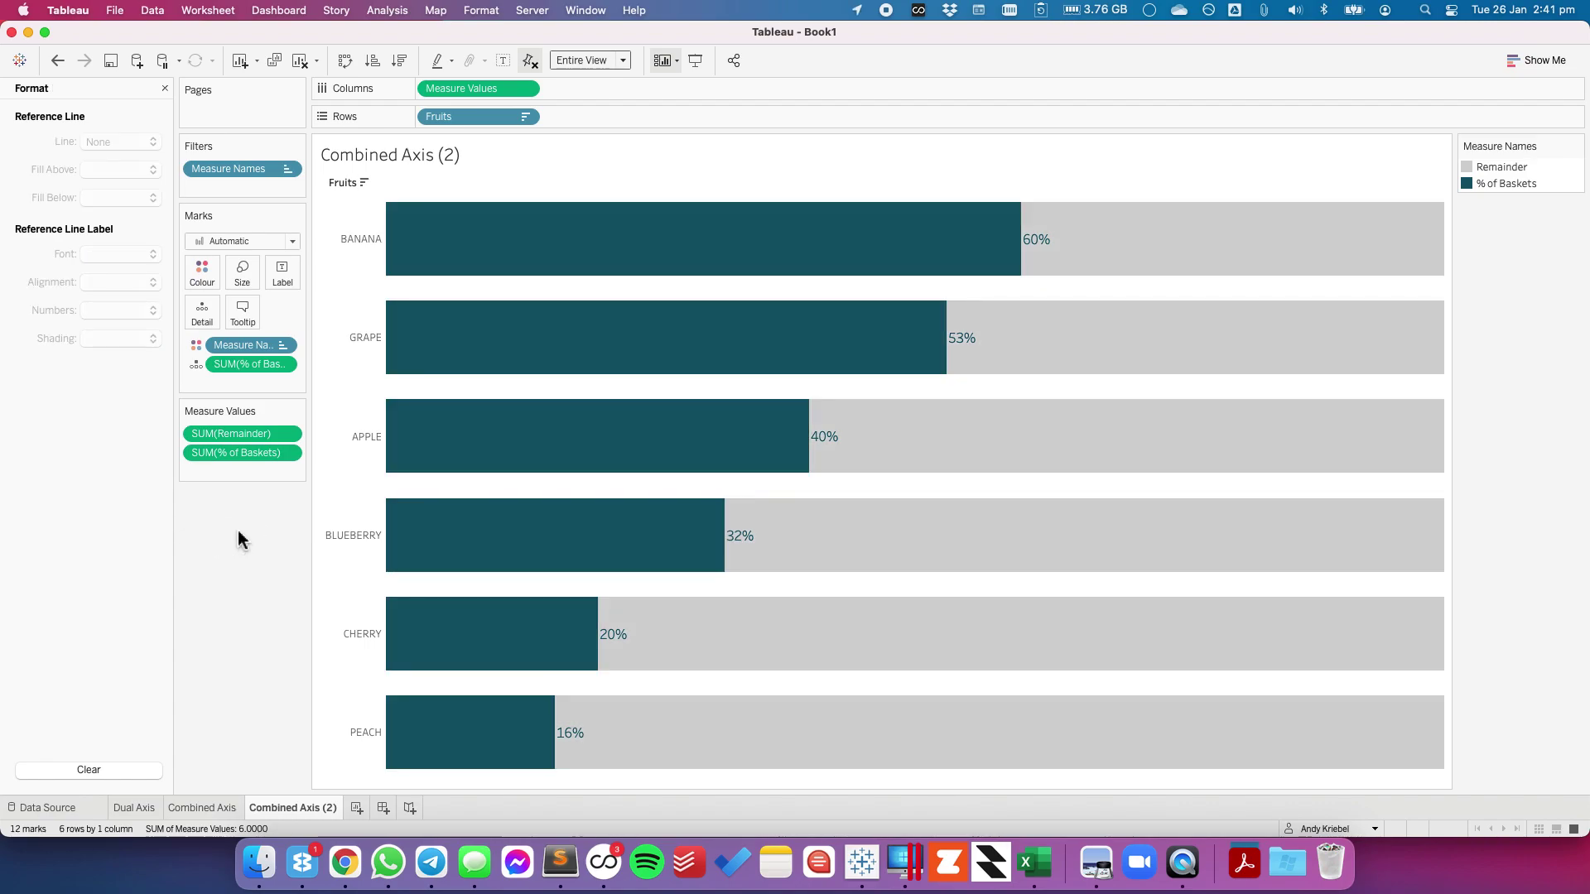
Step: Compare the chart with the Dual Axis worksheet and rename the Combined Axis (2) worksheet as Stacked Bar Chart
{"action": "left_click", "coordinate": [132, 807]}
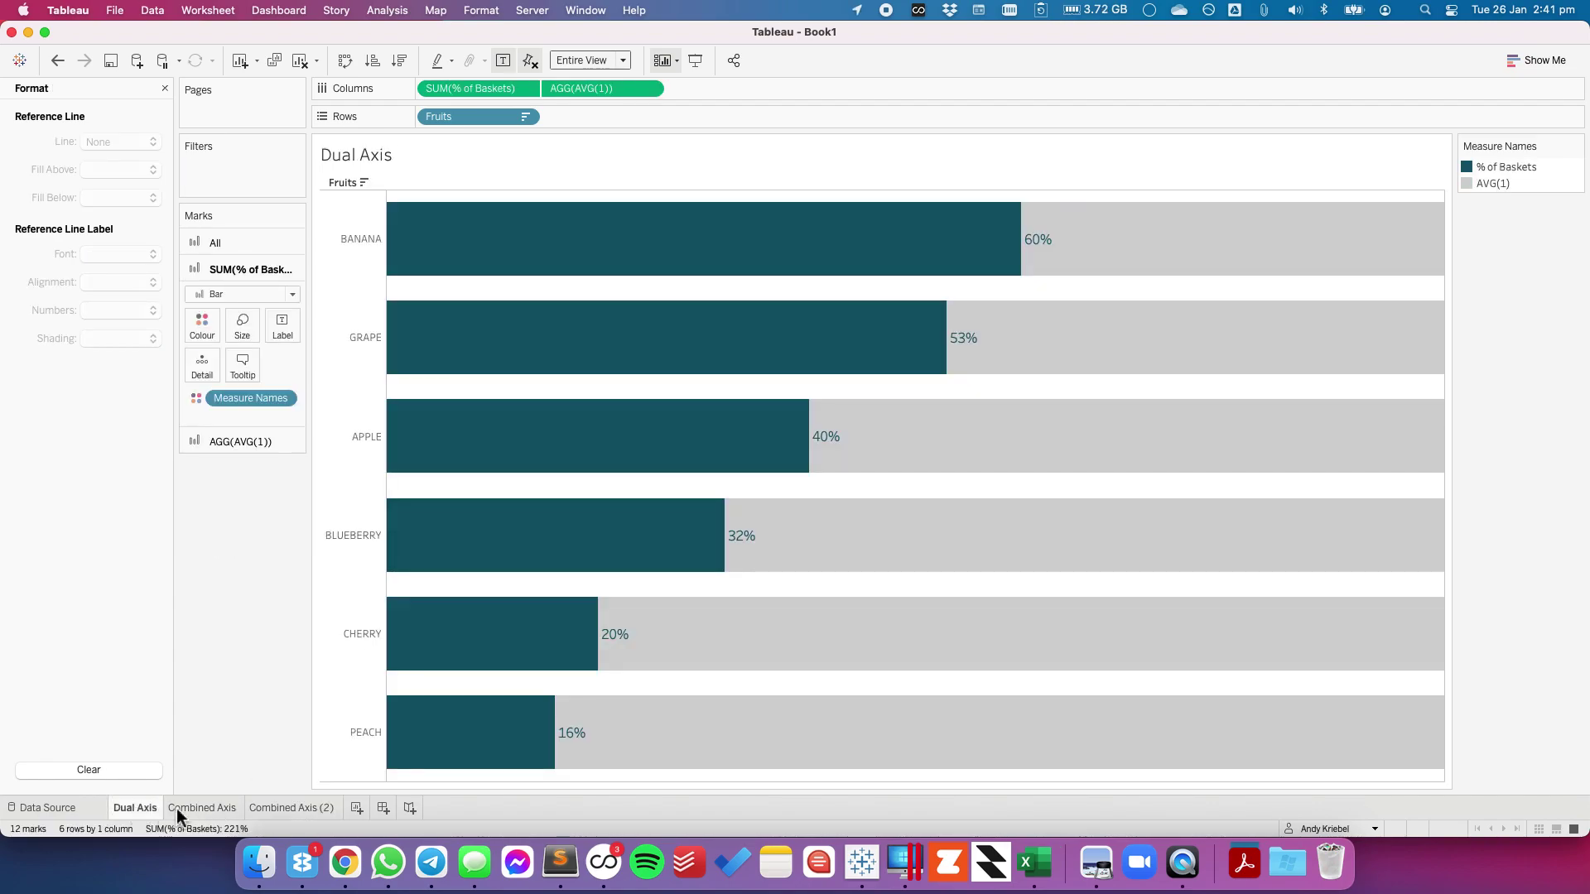
{"action": "left_click", "coordinate": [288, 807]}
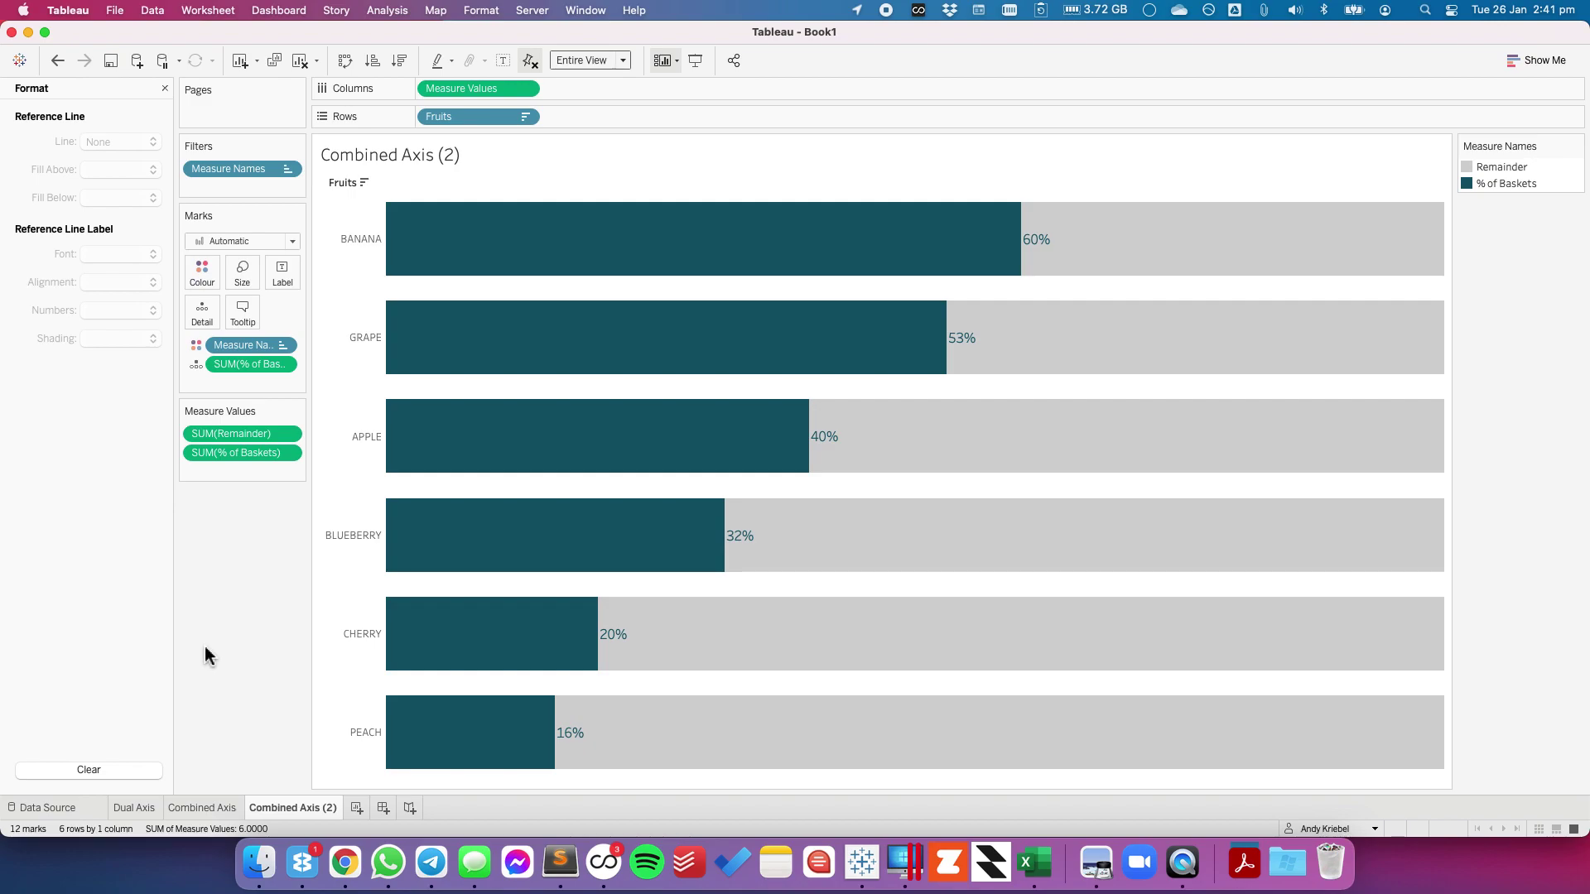
{"action": "double_click", "coordinate": [300, 813]}
{"action": "type", "text": "Stacked Bar Chart"}
{"action": "key", "text": "Return"}
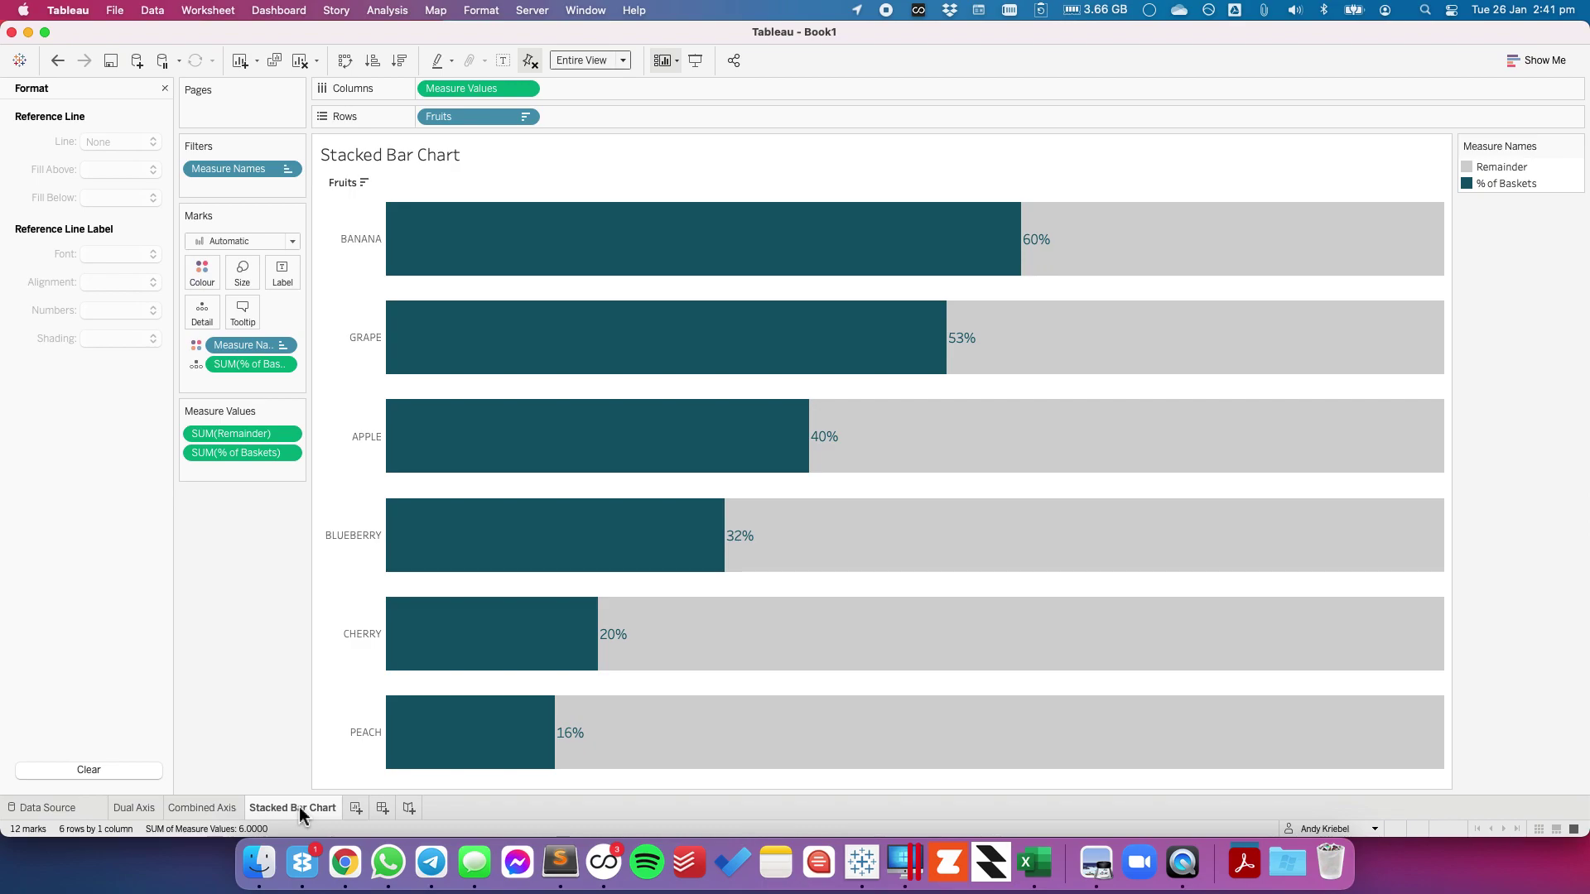
{"action": "mouse_move", "coordinate": [149, 810]}
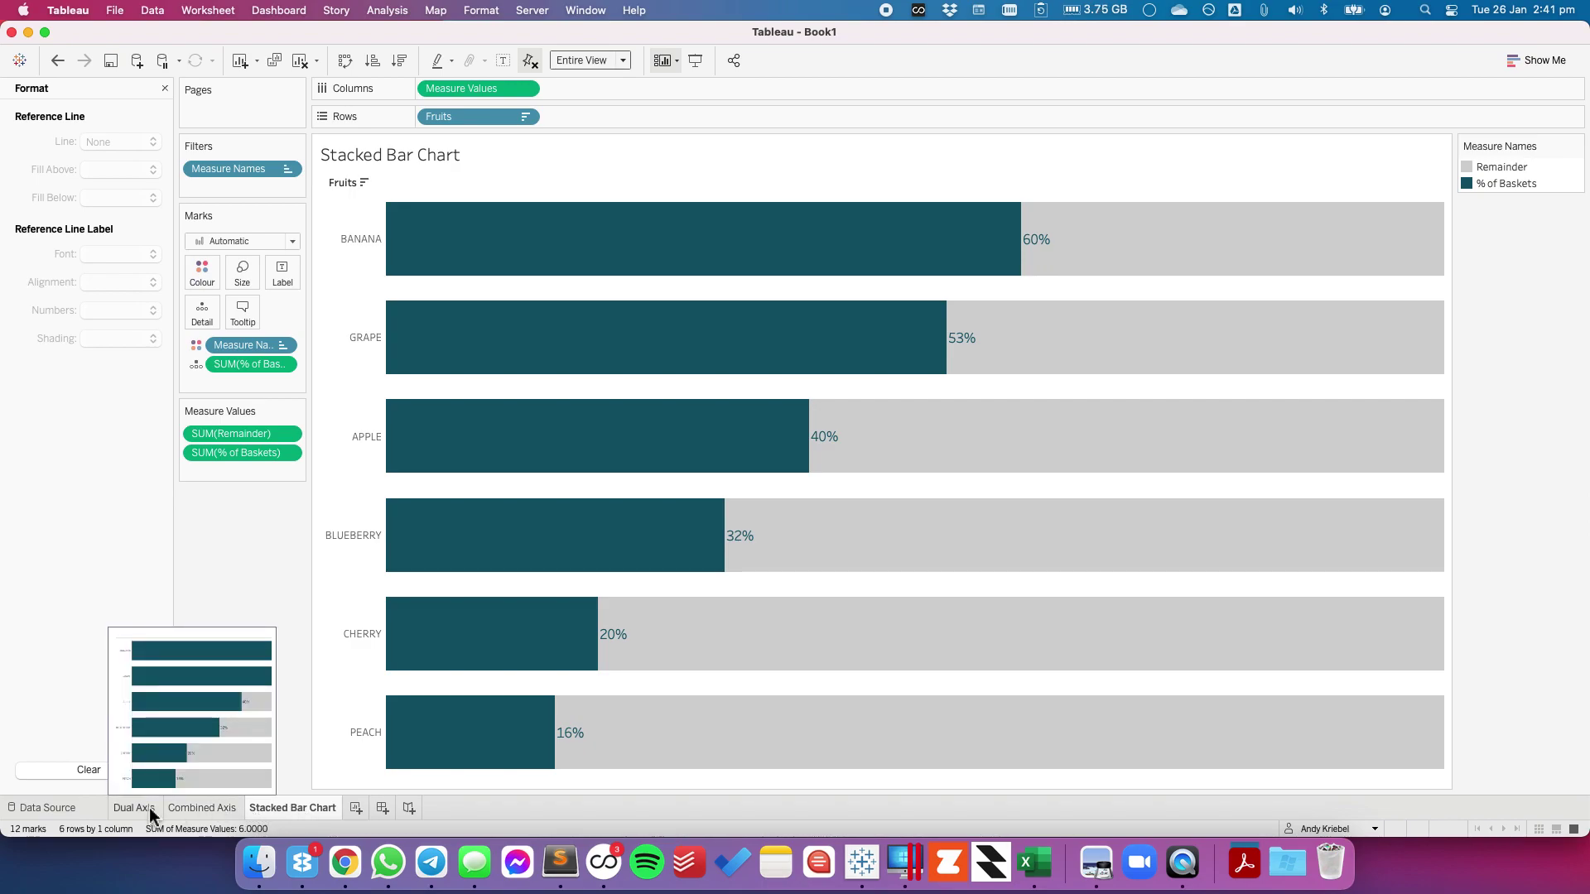